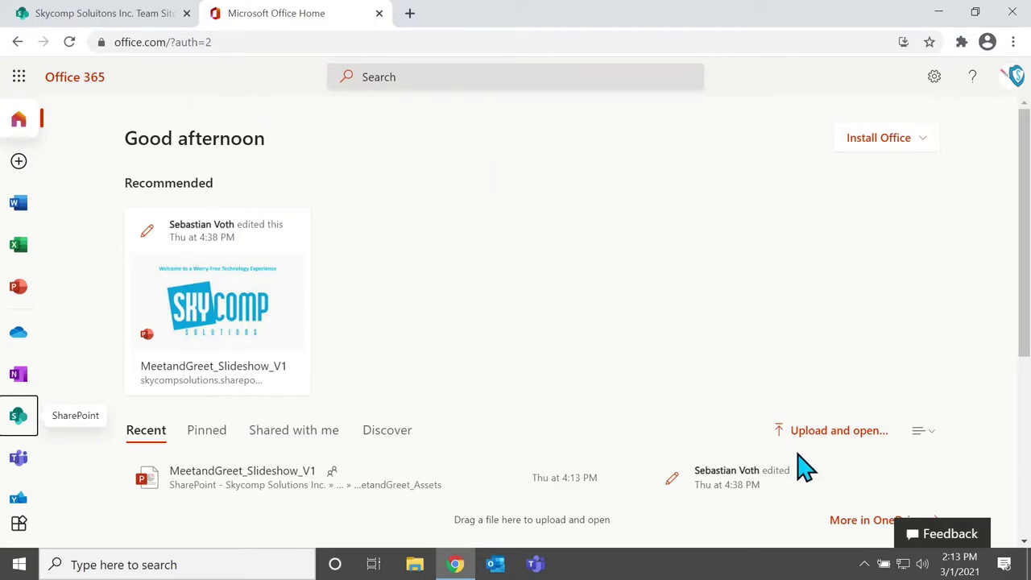
# - From the Office 365 home page, reveal the hidden system tray icons
pyautogui.click(864, 564)
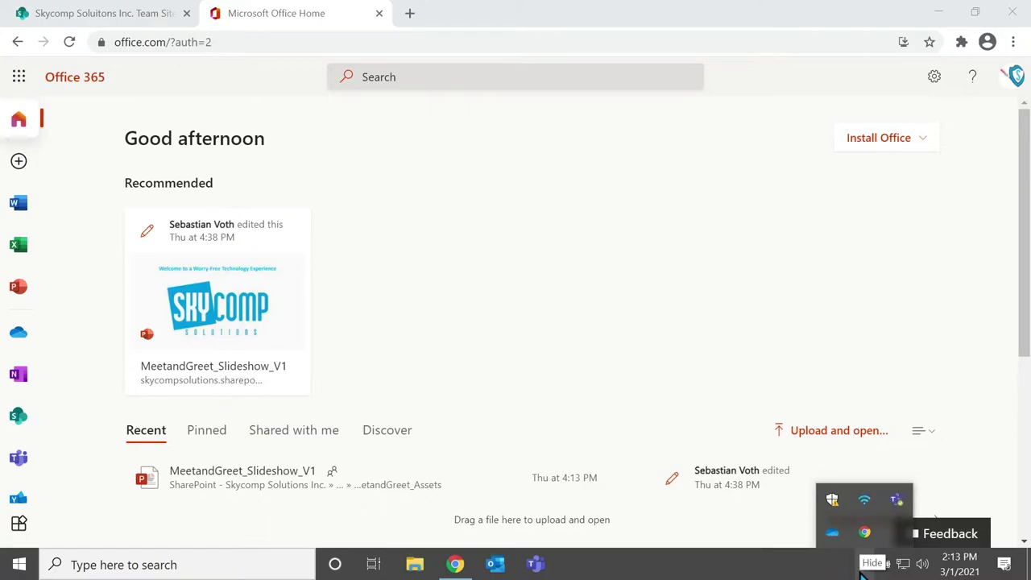
# - View OneDrive's My files online in a new tab and dismiss the 'Teamwork lives here' tip
pyautogui.rightClick(828, 534)
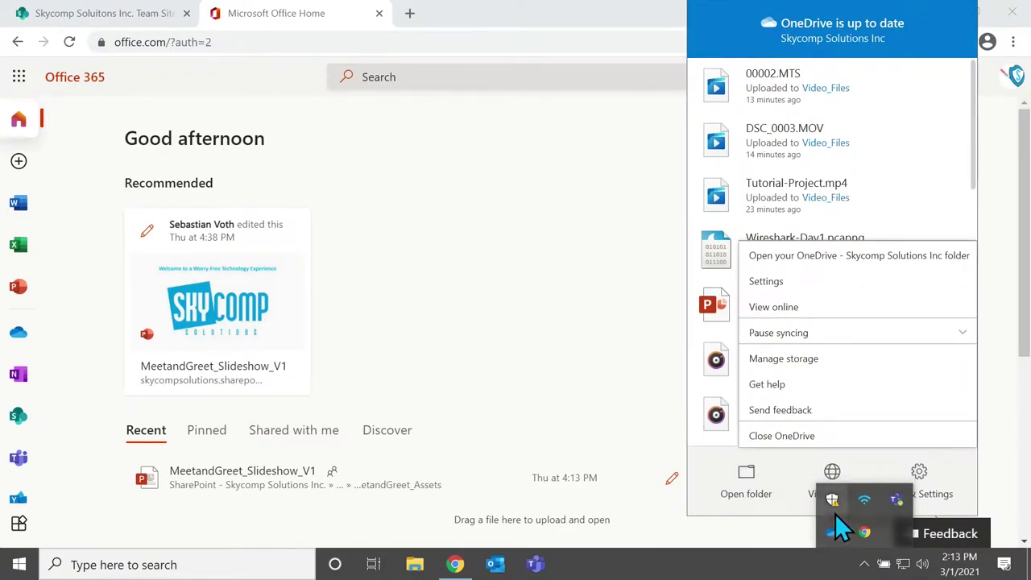
pyautogui.click(827, 311)
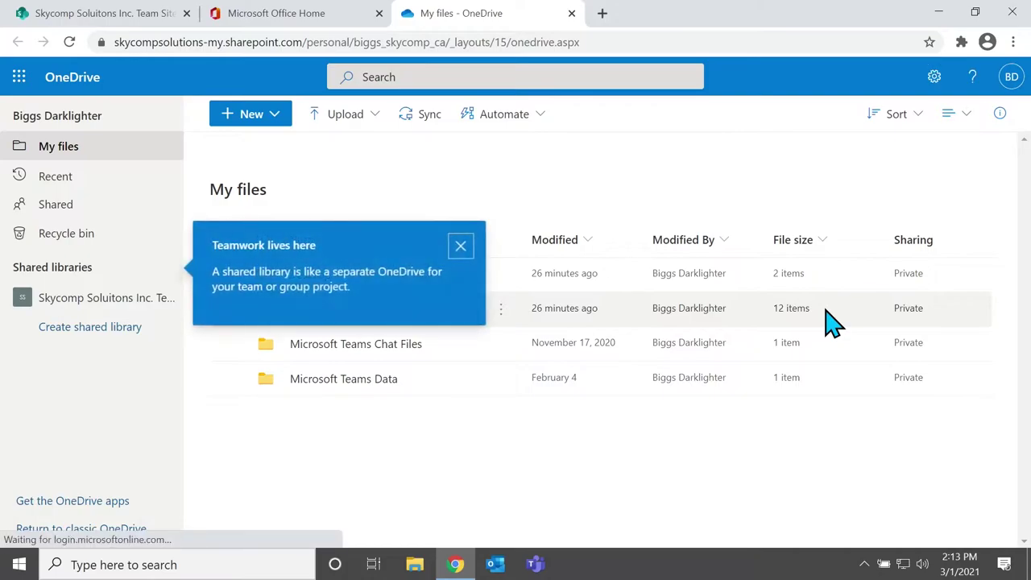
pyautogui.click(463, 246)
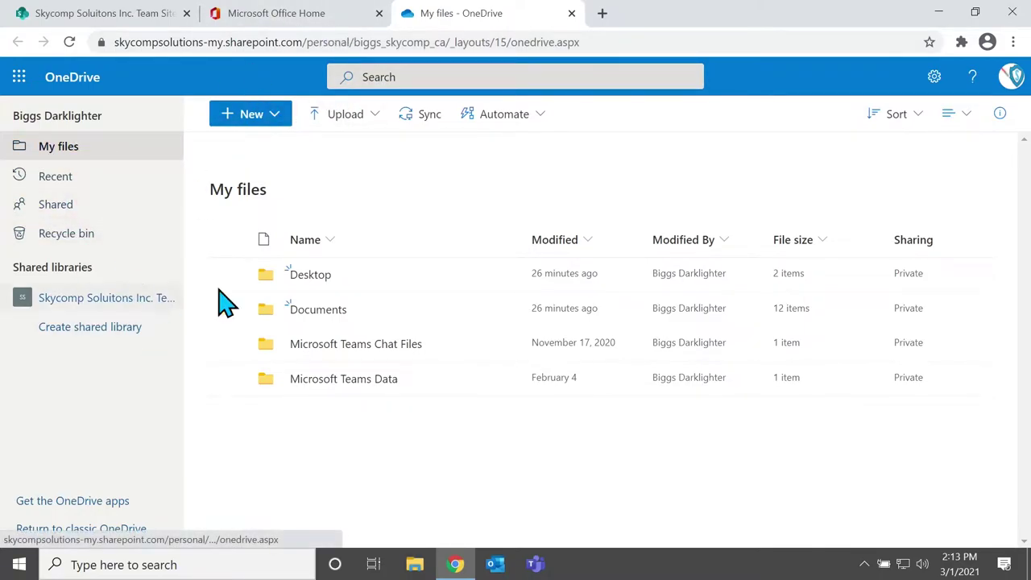
pyautogui.click(19, 77)
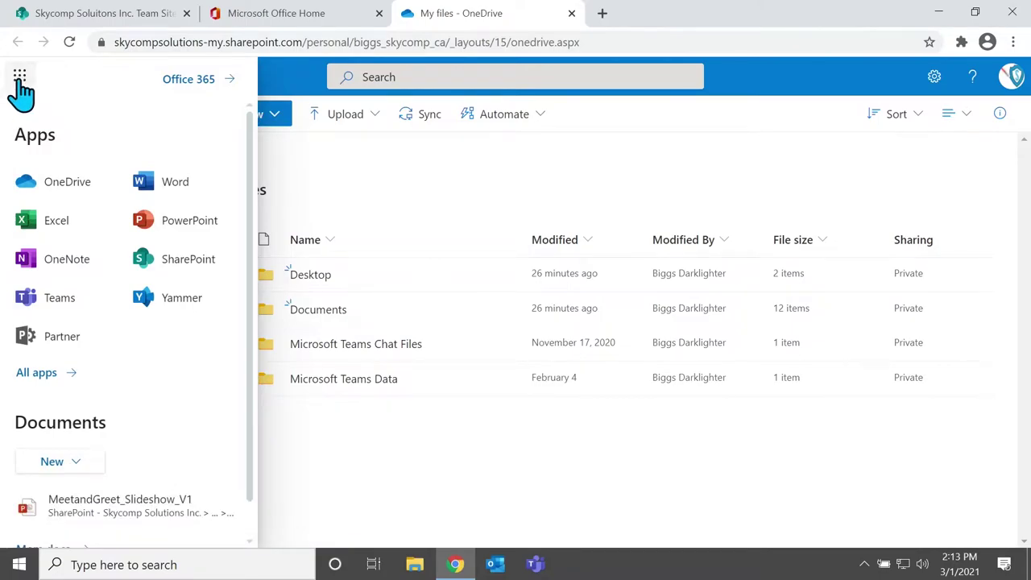
# - Return to the Office 365 home page, close the duplicate tab and maximize Chrome
pyautogui.click(185, 81)
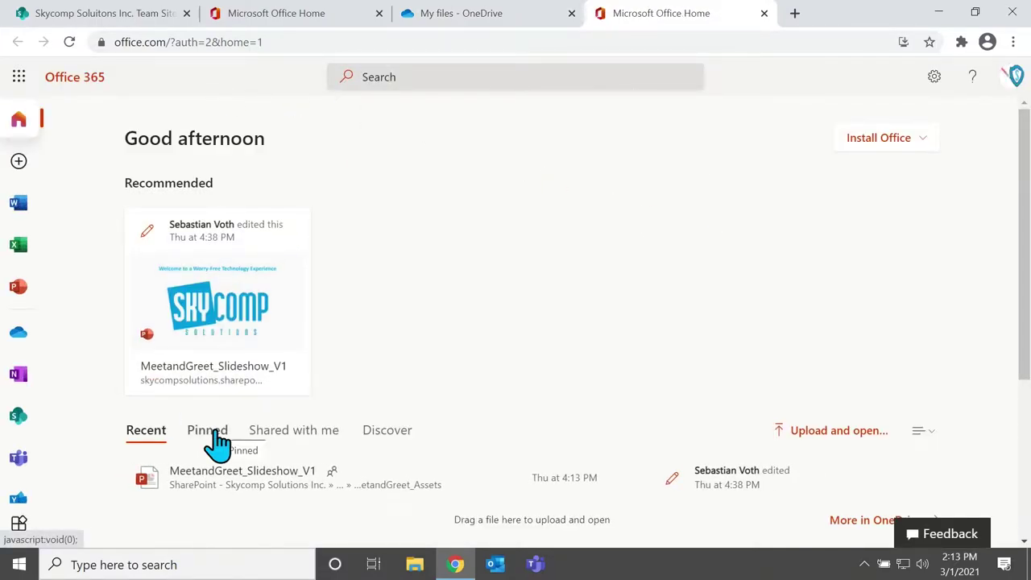
pyautogui.click(763, 12)
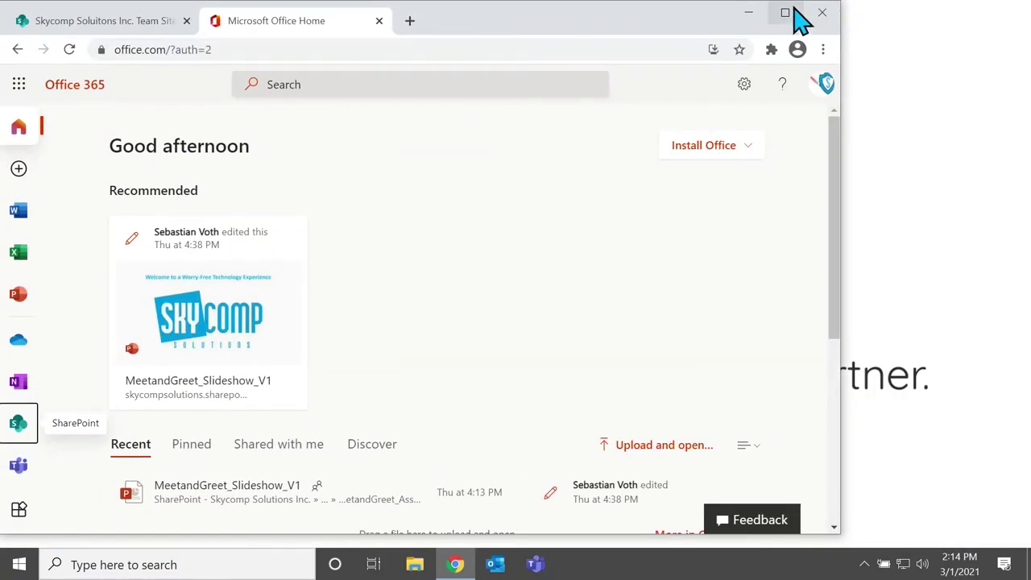
pyautogui.click(791, 17)
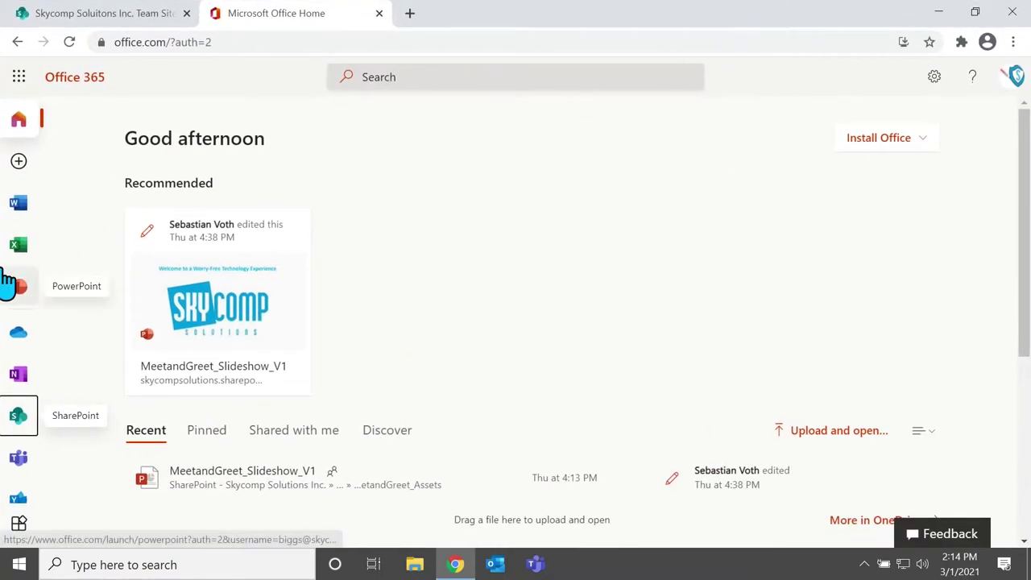
pyautogui.scroll(-1, 12, 179)
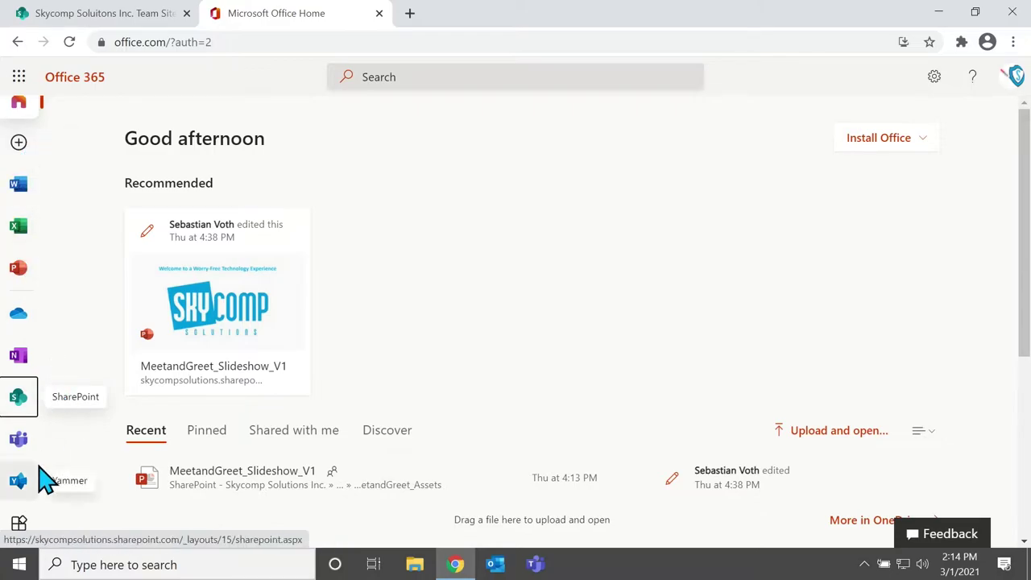
# - Open SharePoint home in a new tab and browse its frequent team site and popular files
pyautogui.click(24, 407)
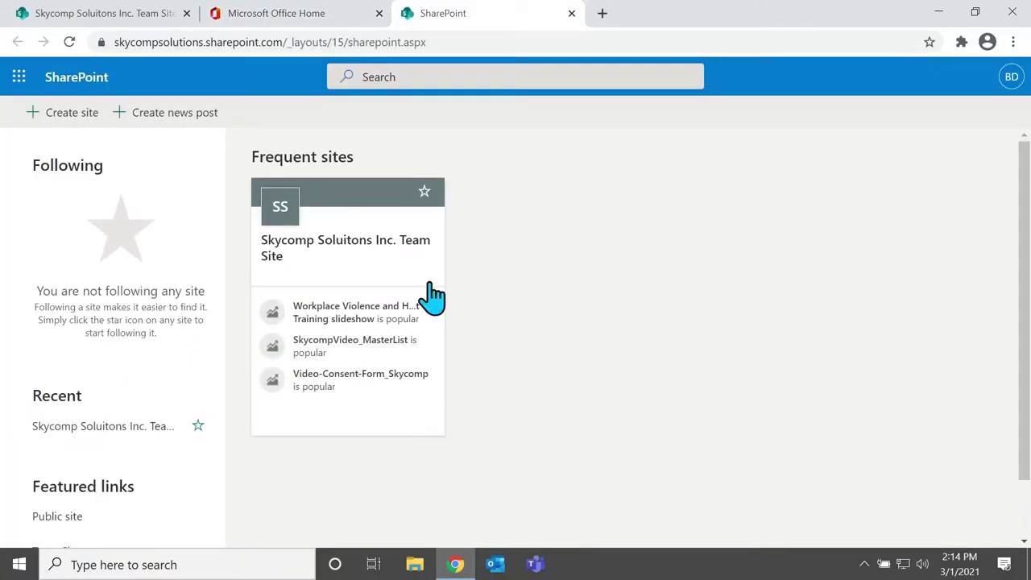
pyautogui.scroll(-1, 633, 265)
pyautogui.scroll(-1, 633, 265)
pyautogui.scroll(1, 634, 265)
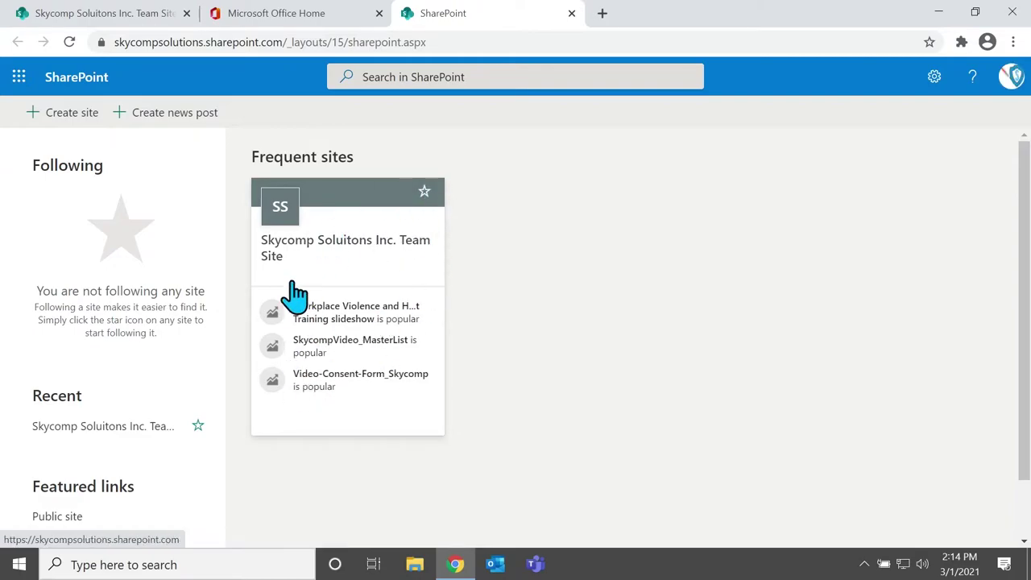
pyautogui.scroll(-1, 129, 510)
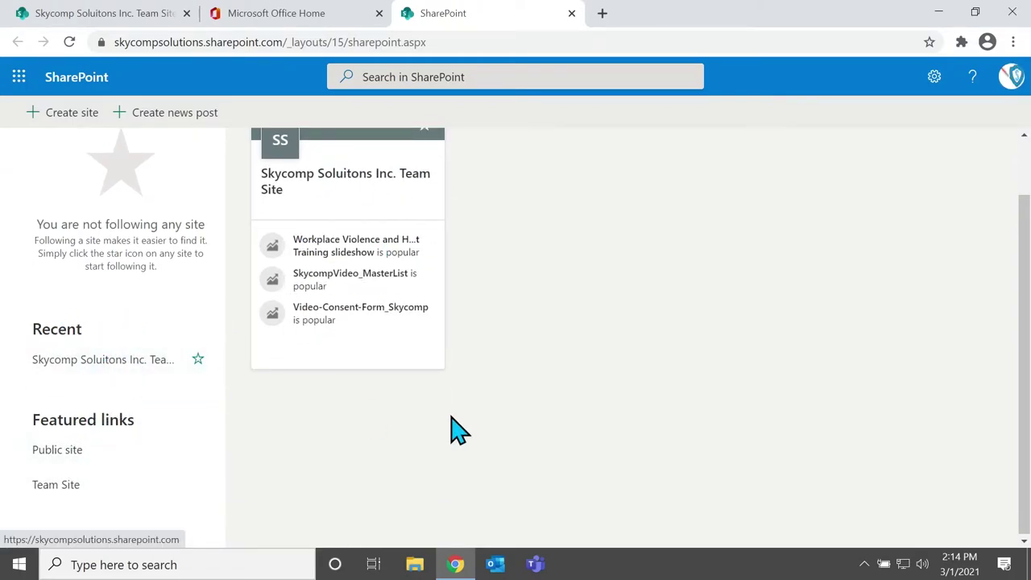
pyautogui.scroll(1, 599, 342)
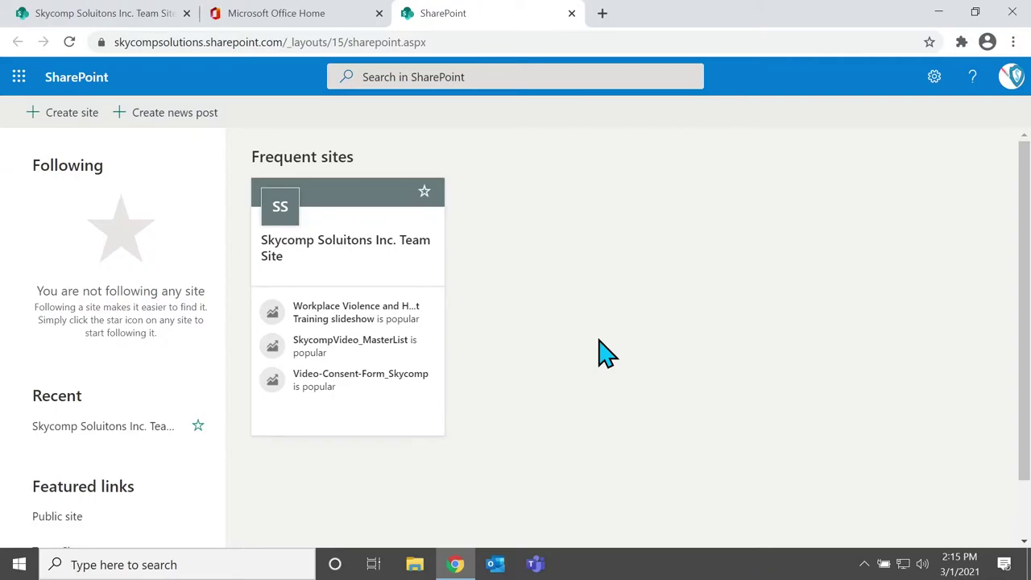
pyautogui.click(59, 114)
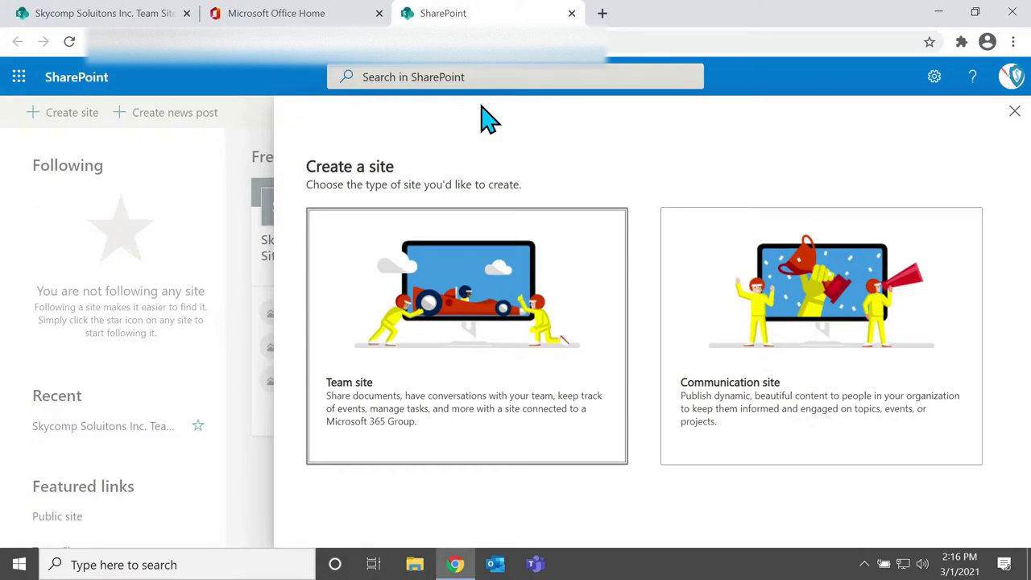
pyautogui.press('Escape')
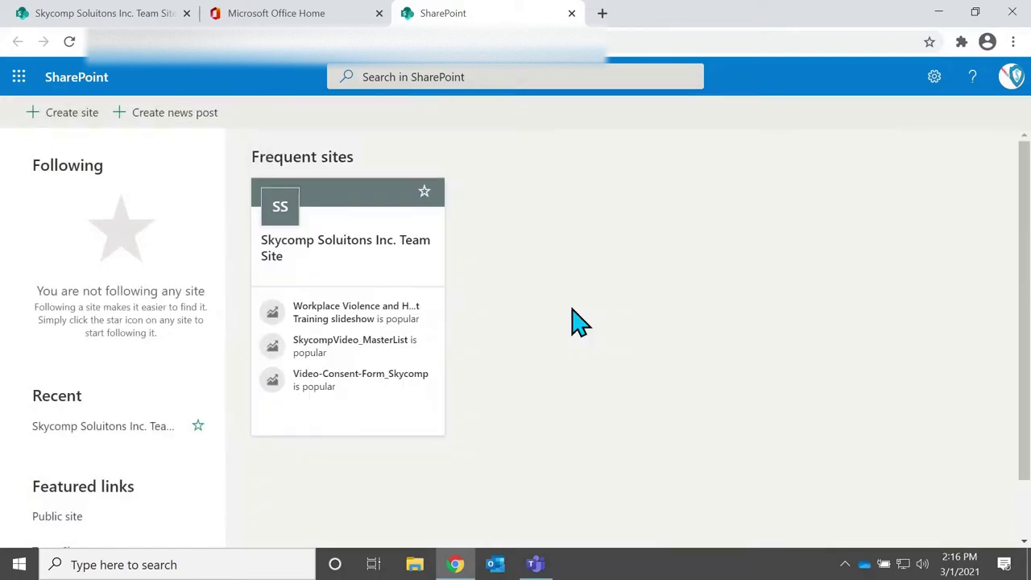
pyautogui.scroll(-1, 580, 323)
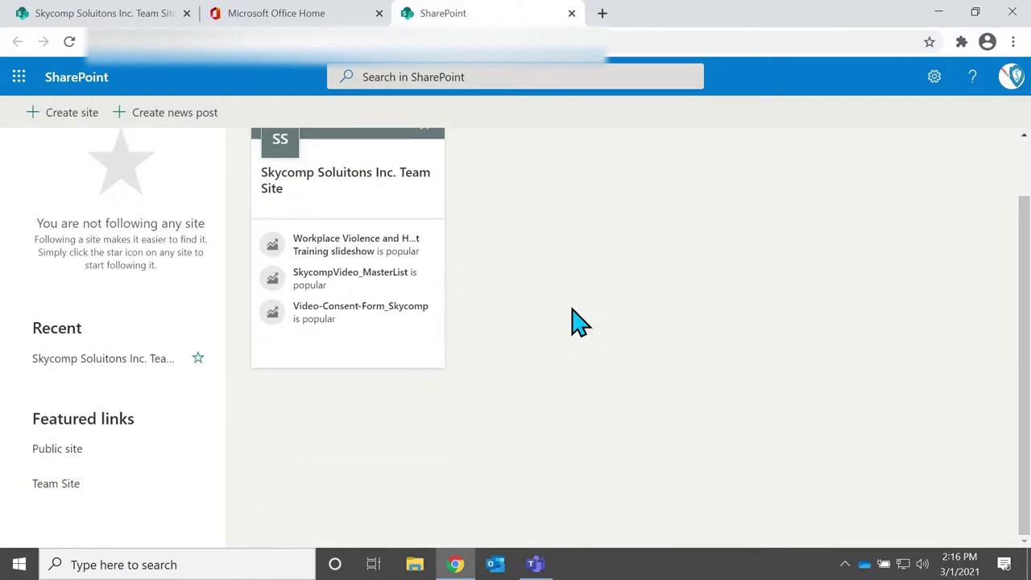
pyautogui.click(101, 487)
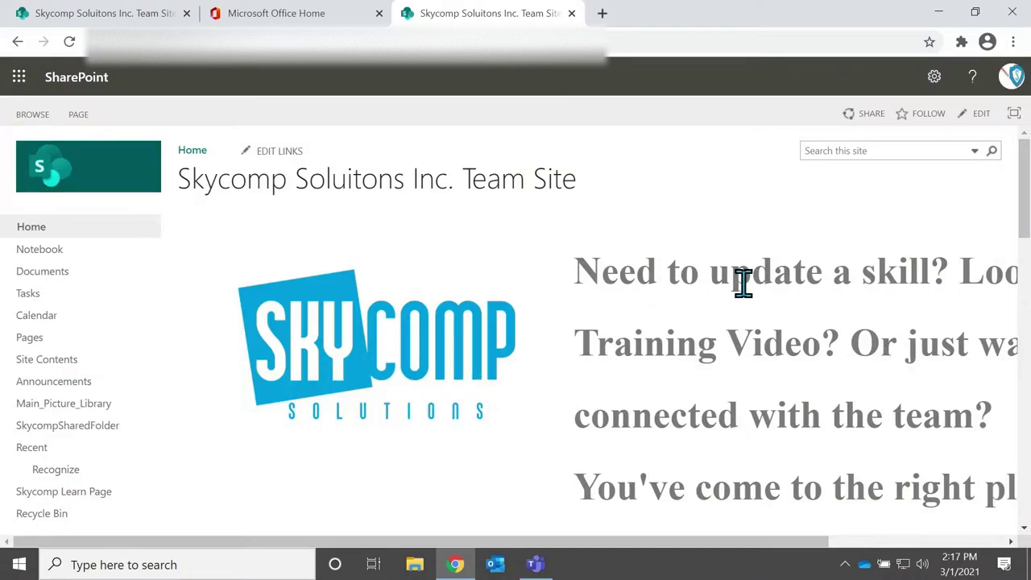
pyautogui.scroll(-1, 795, 274)
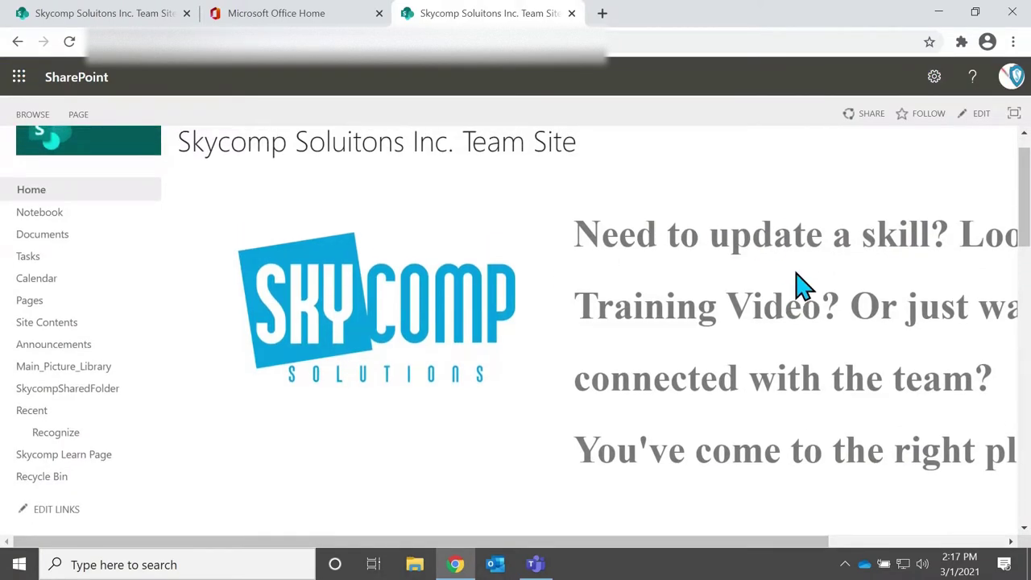
pyautogui.scroll(1, 798, 282)
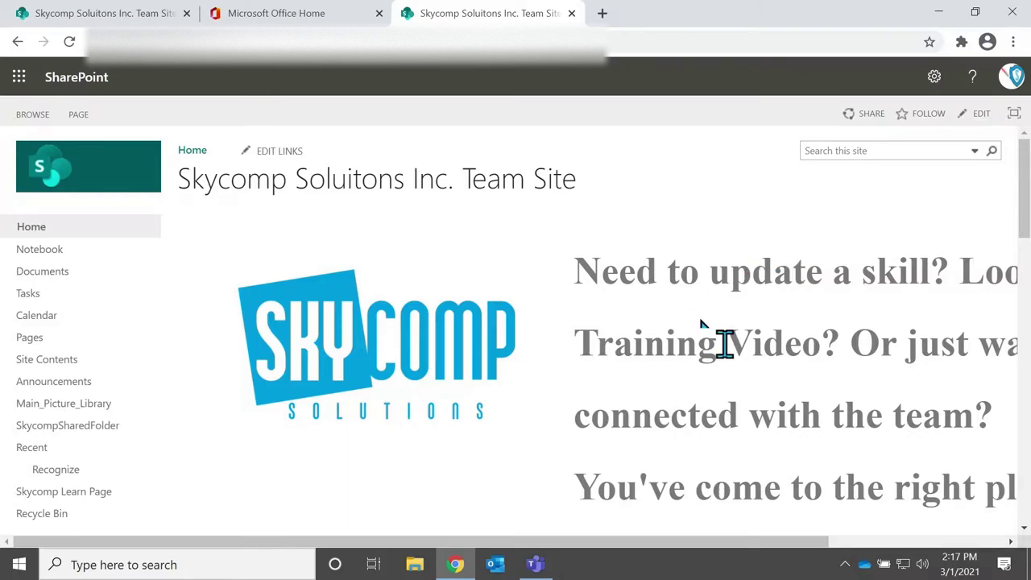
pyautogui.scroll(-3, 677, 363)
pyautogui.scroll(3, 674, 375)
pyautogui.scroll(-2, 830, 399)
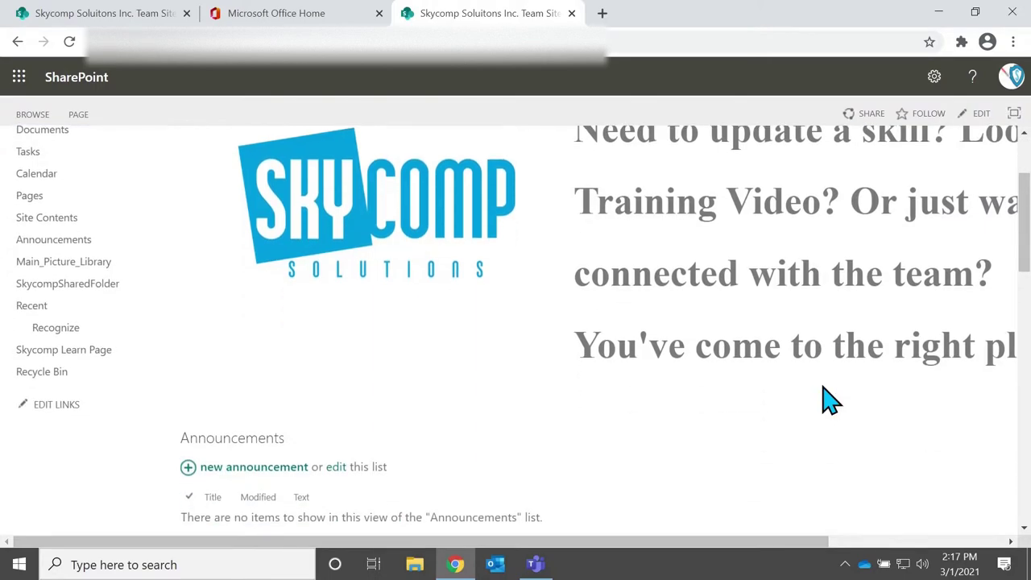
pyautogui.scroll(-1, 830, 399)
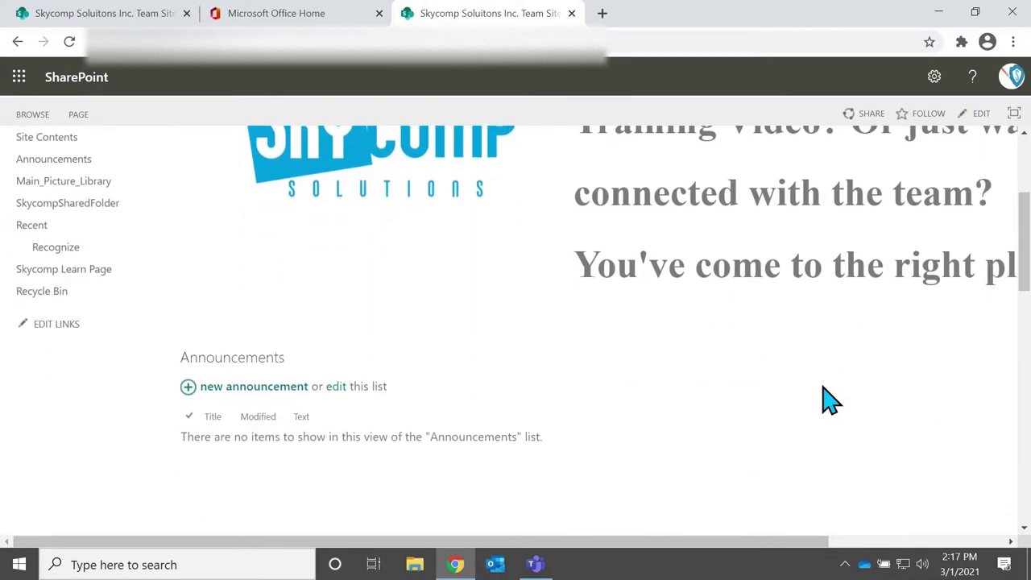
pyautogui.scroll(-4, 830, 399)
pyautogui.scroll(4, 830, 399)
pyautogui.scroll(-5, 830, 399)
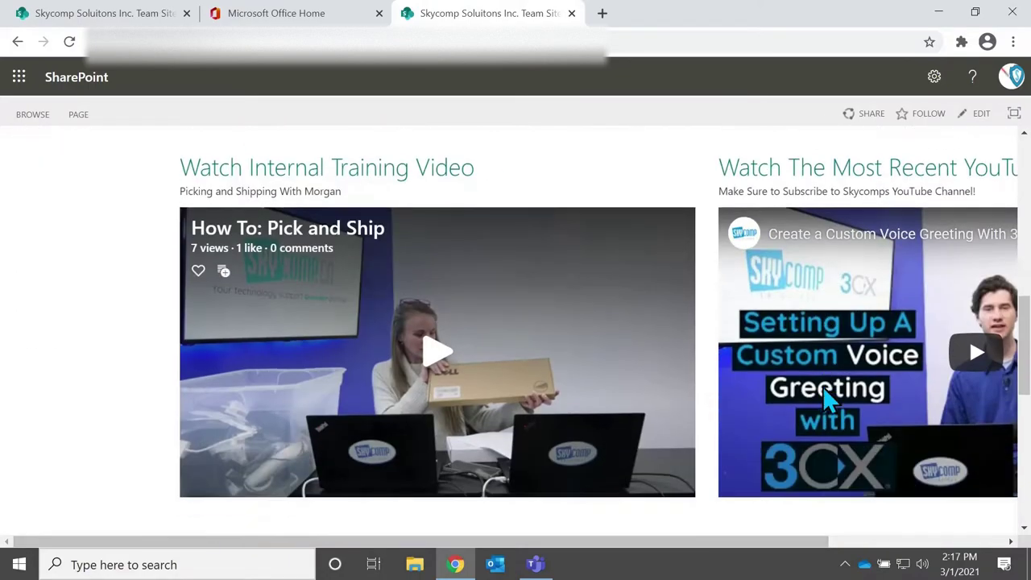
pyautogui.scroll(-1, 822, 386)
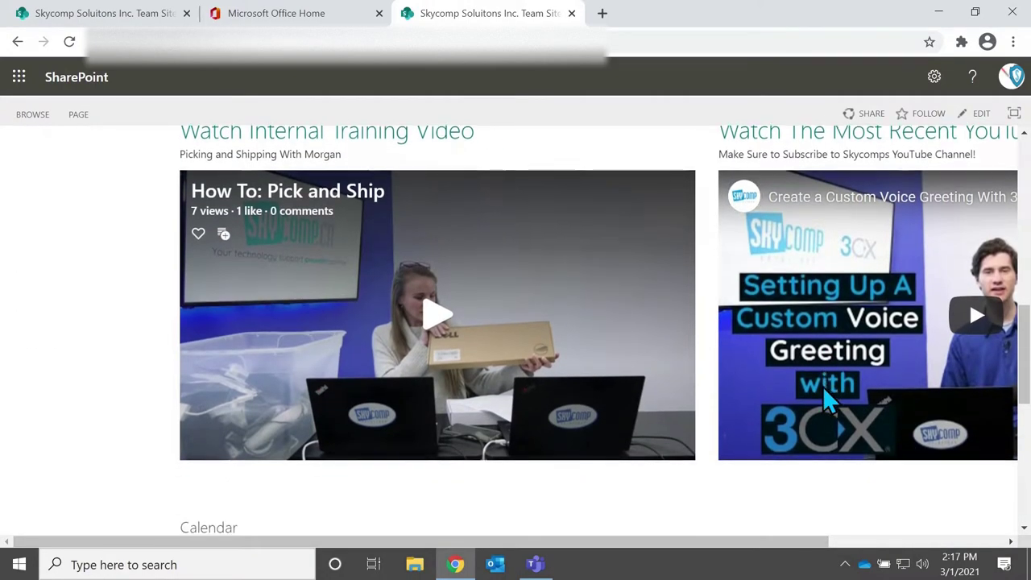
pyautogui.moveTo(585, 539); pyautogui.dragTo(769, 533)
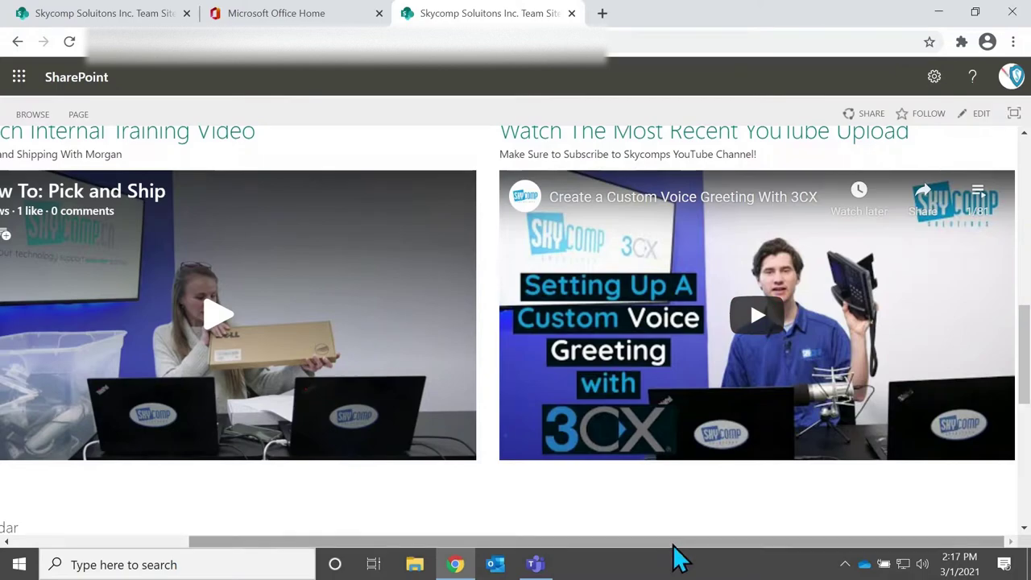
pyautogui.moveTo(675, 544); pyautogui.dragTo(525, 542)
pyautogui.scroll(1, 569, 406)
pyautogui.scroll(-4, 569, 406)
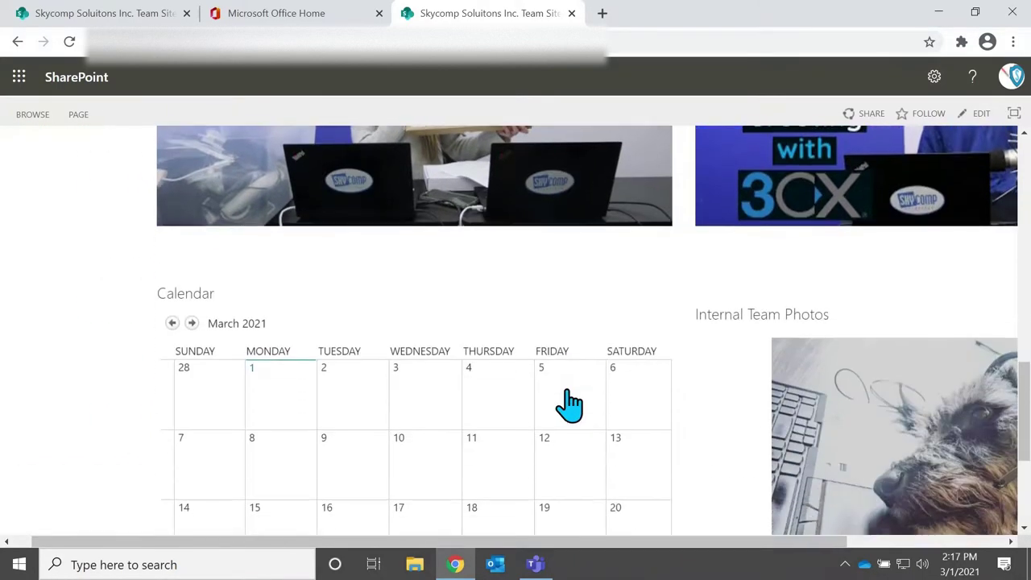
pyautogui.scroll(-3, 568, 405)
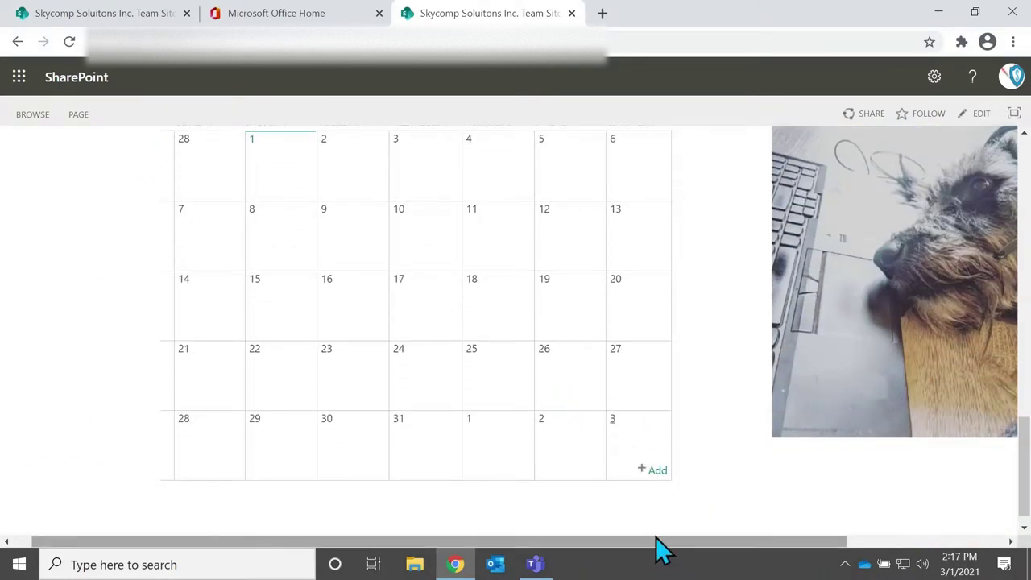
pyautogui.moveTo(656, 548); pyautogui.dragTo(838, 541)
pyautogui.scroll(-1, 790, 324)
pyautogui.scroll(2, 794, 323)
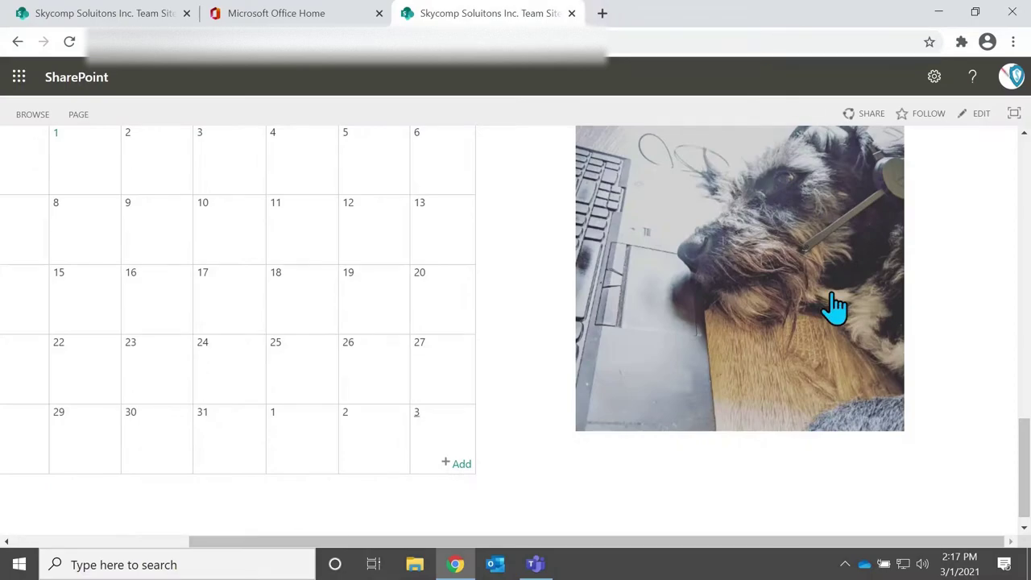
pyautogui.scroll(-1, 835, 306)
pyautogui.scroll(2, 835, 306)
pyautogui.scroll(-1, 836, 306)
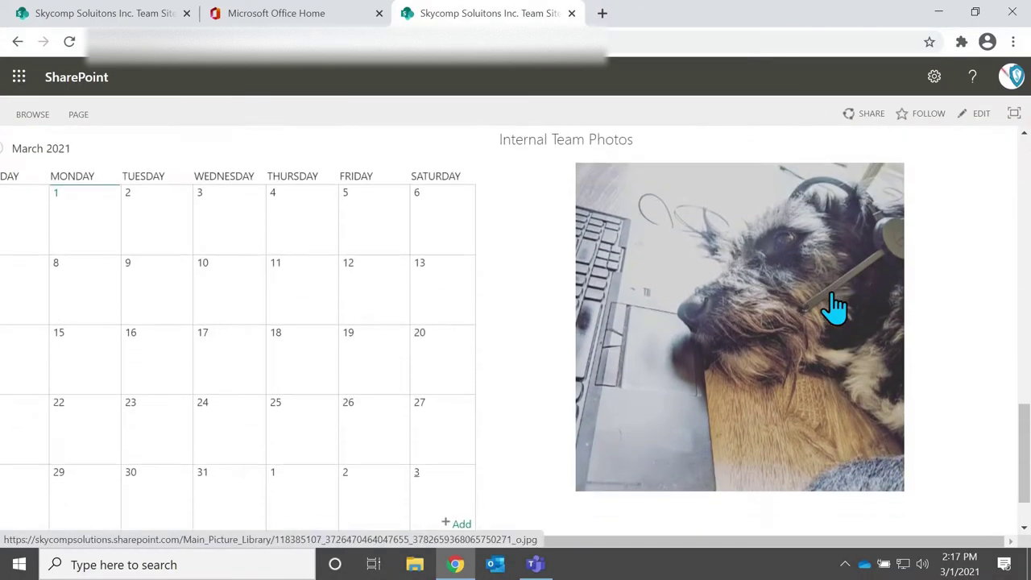
pyautogui.scroll(-1, 532, 369)
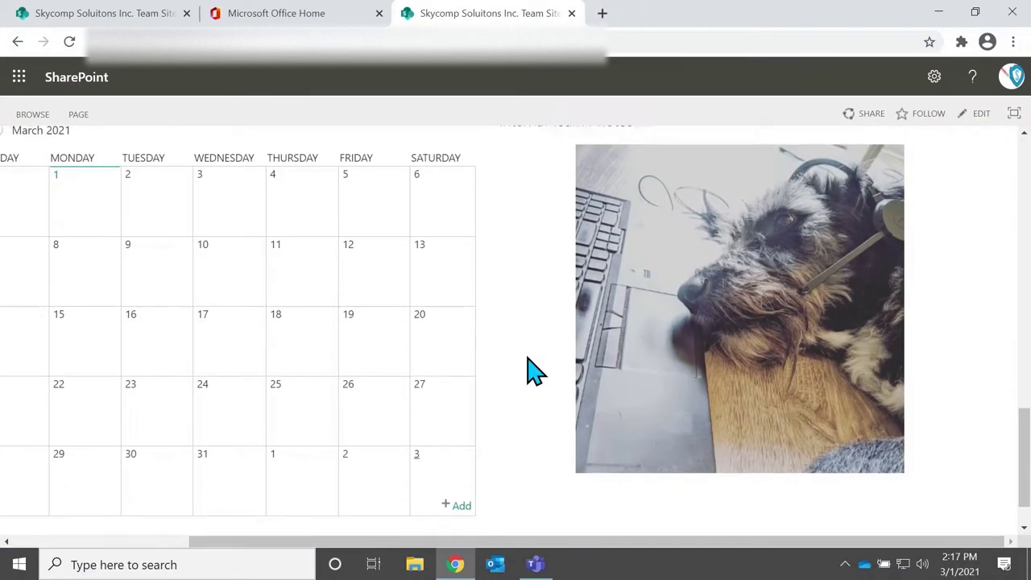
pyautogui.scroll(15, 528, 359)
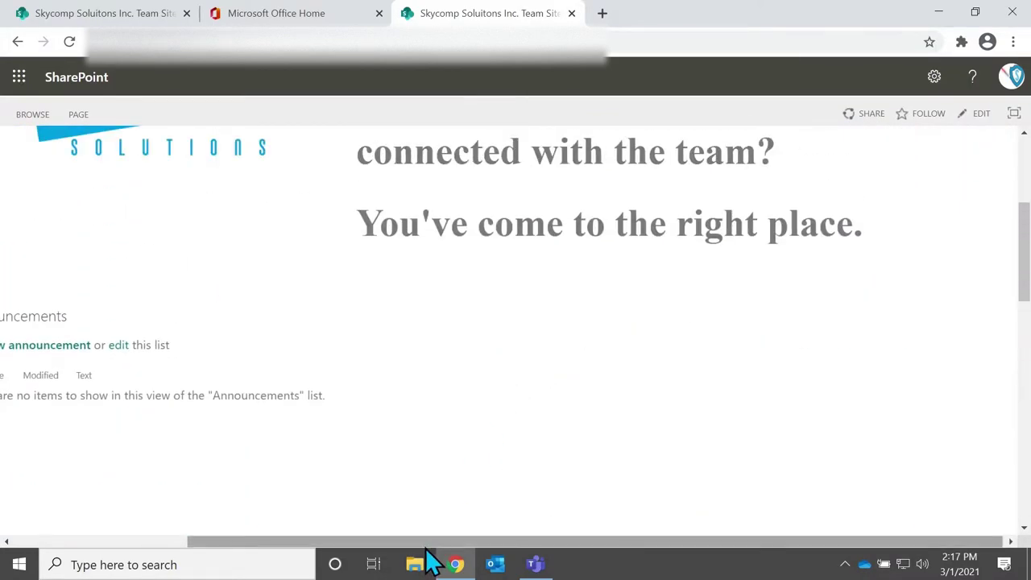
pyautogui.moveTo(425, 543); pyautogui.dragTo(250, 517)
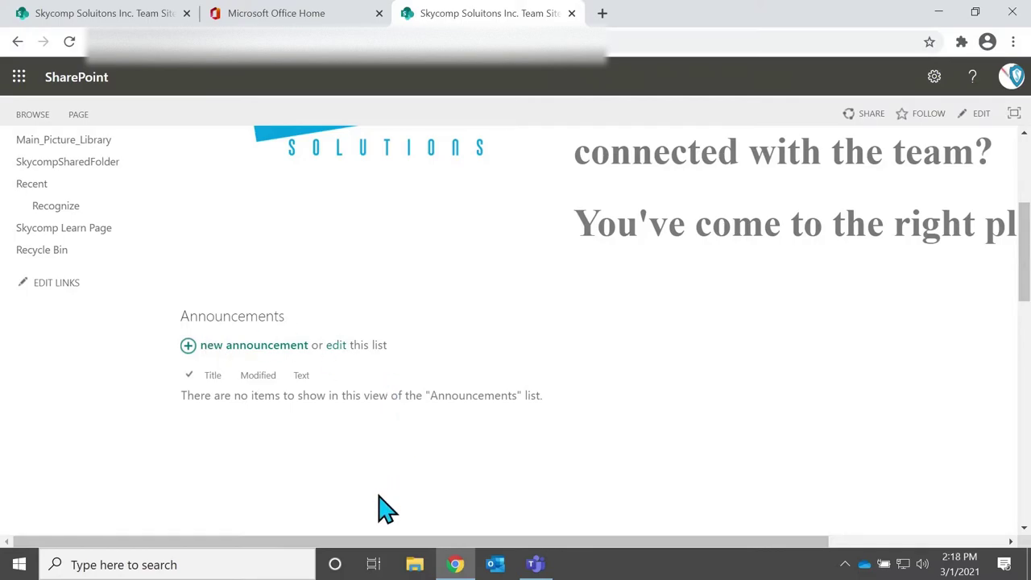
pyautogui.scroll(-1, 617, 484)
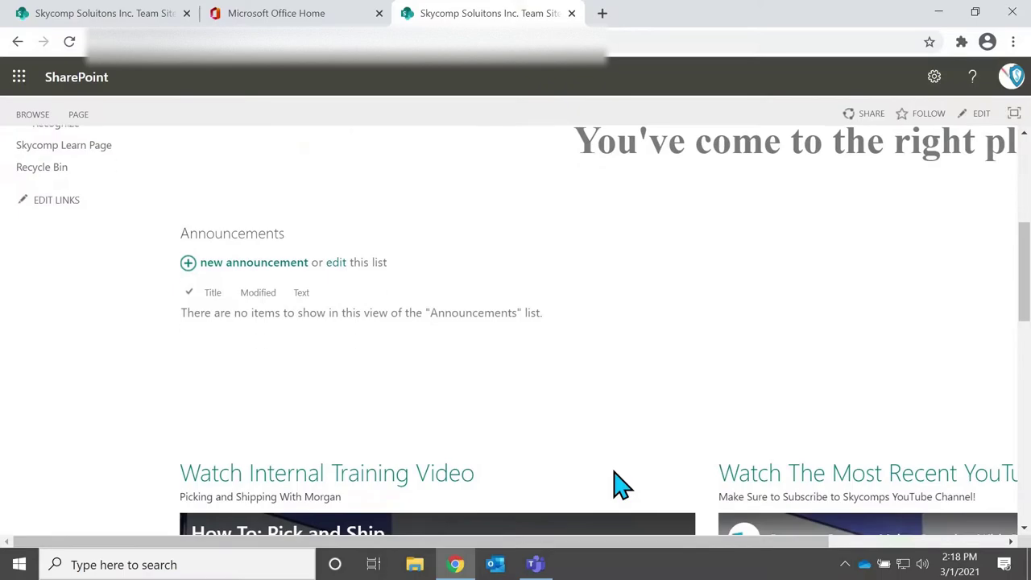
pyautogui.scroll(4, 614, 475)
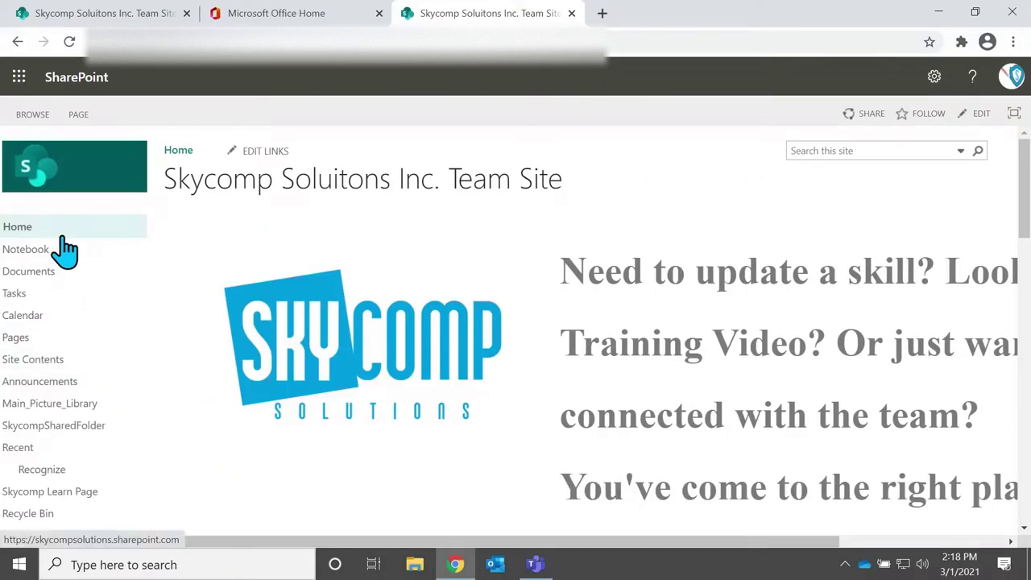
pyautogui.scroll(-1, 64, 242)
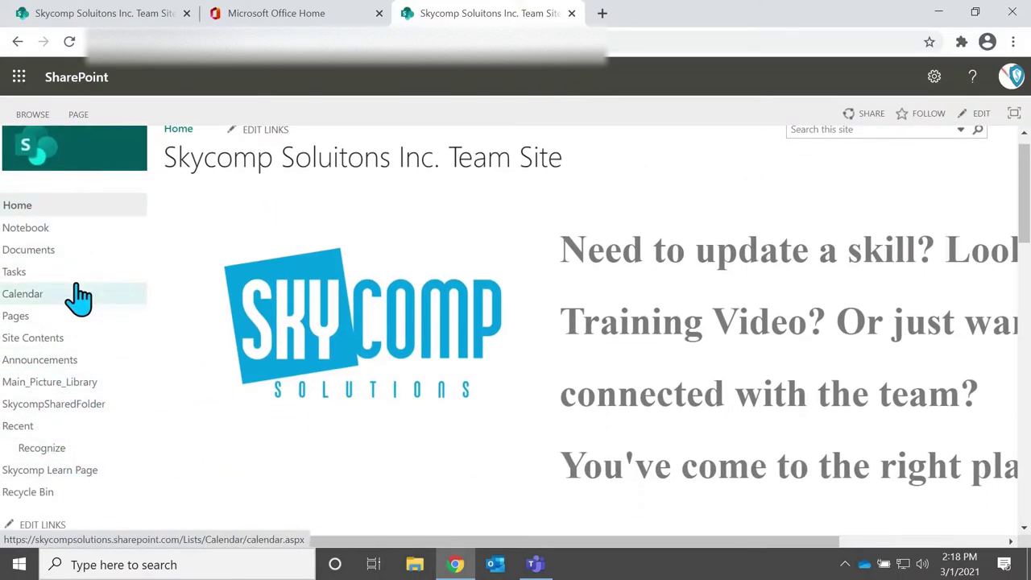
pyautogui.scroll(-1, 97, 375)
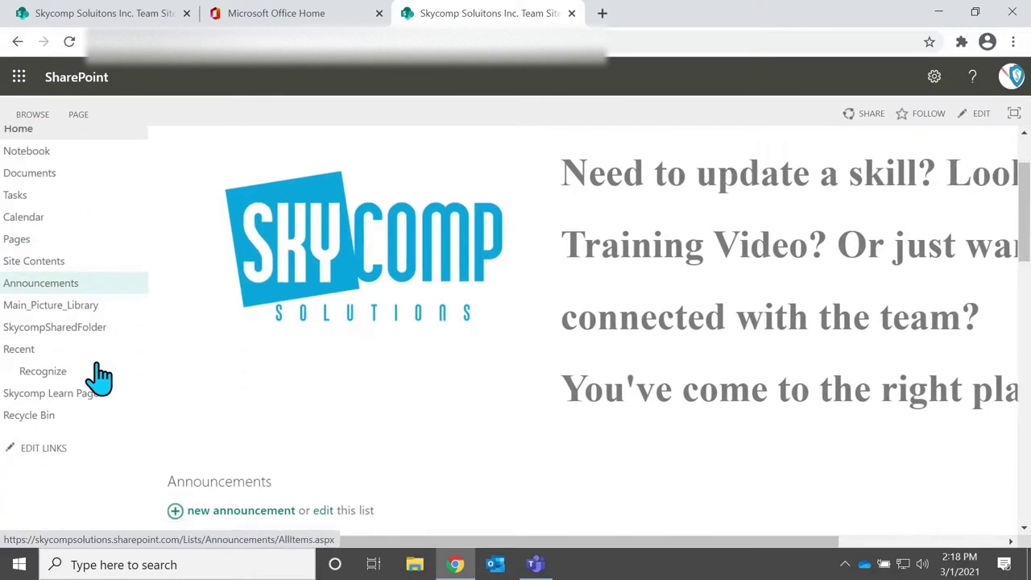
pyautogui.scroll(1, 97, 376)
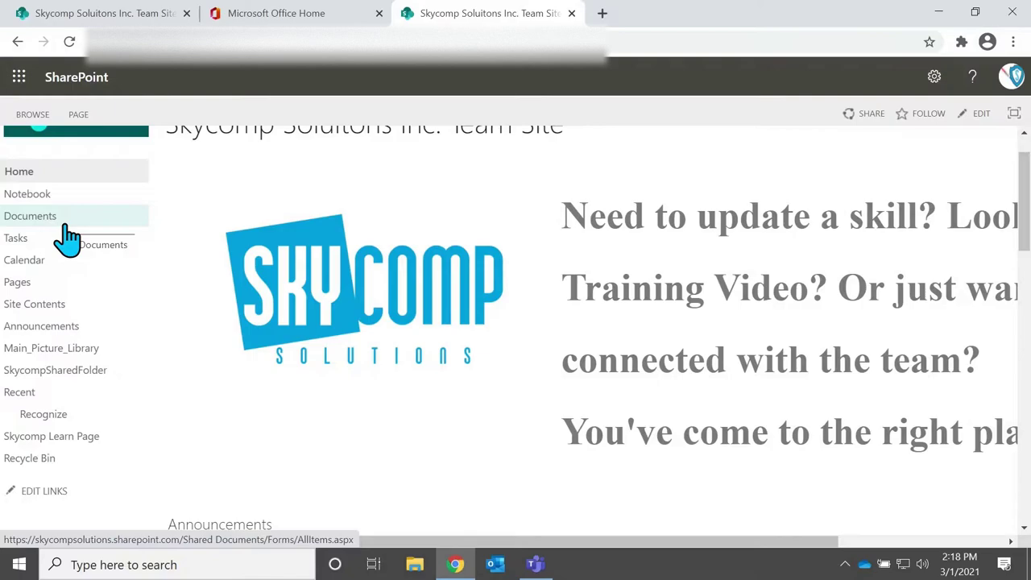
pyautogui.click(66, 228)
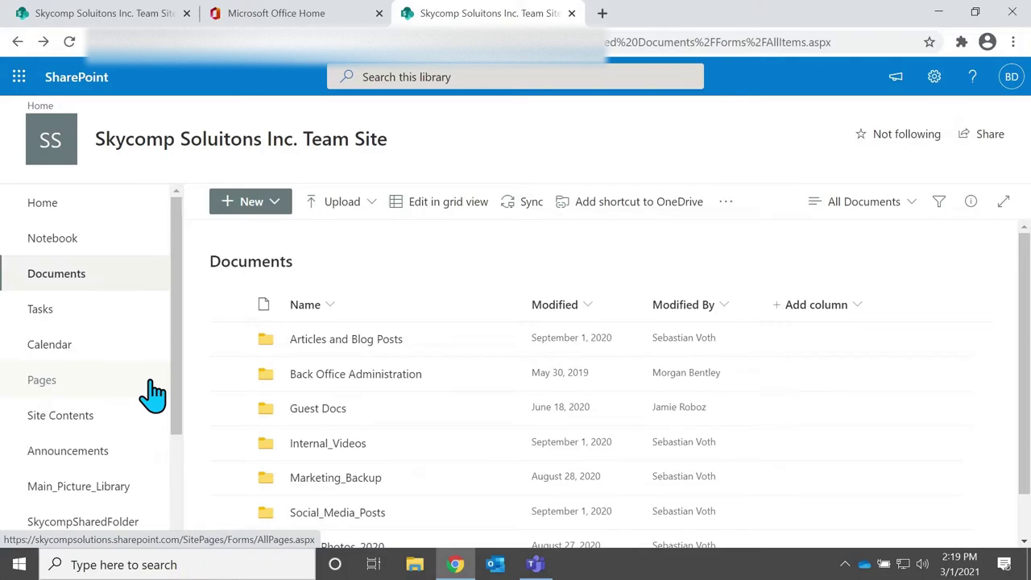
pyautogui.click(94, 213)
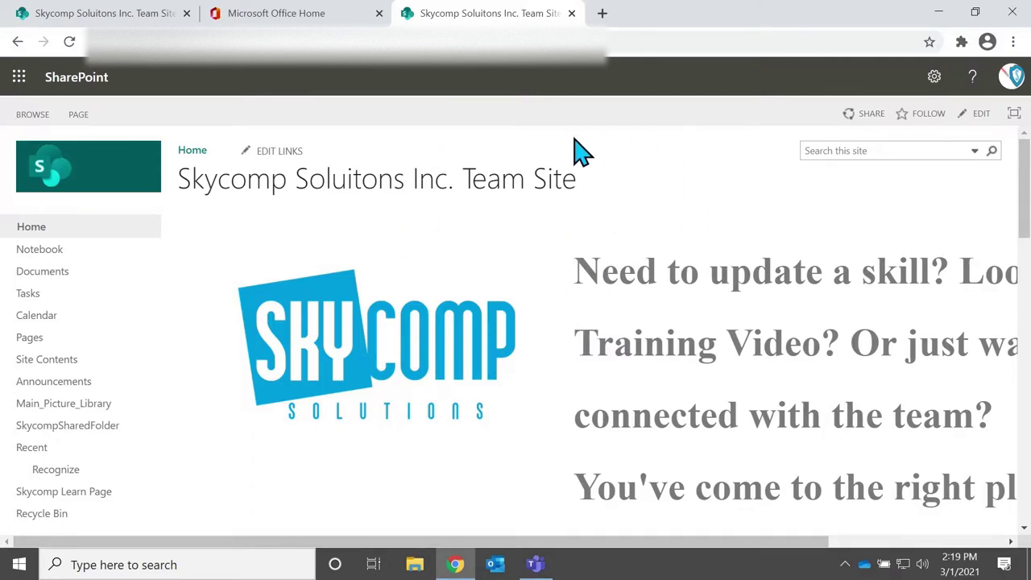
# - Close the extra team site tab, return to SharePoint start, and begin creating a site
pyautogui.click(572, 12)
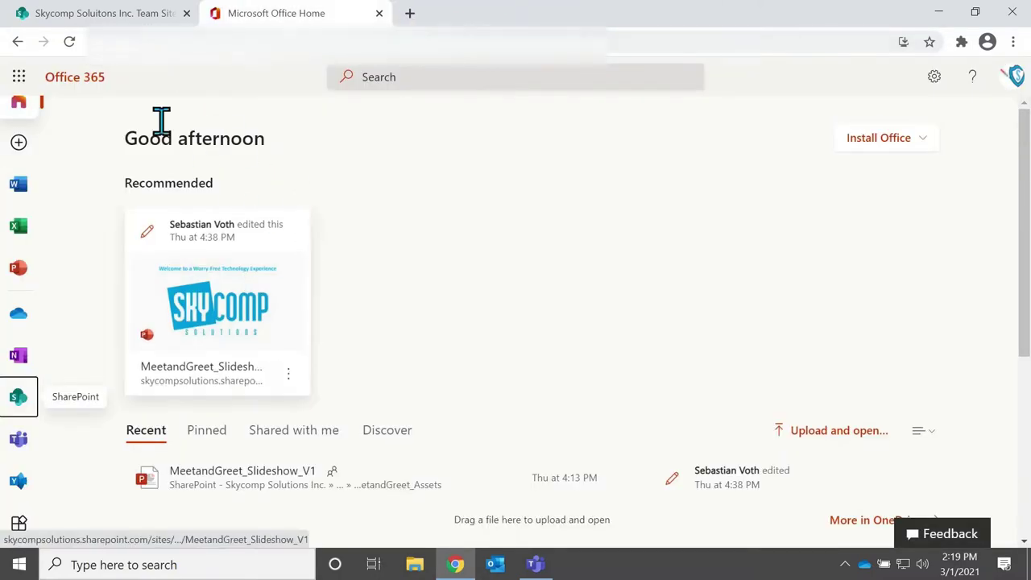
pyautogui.click(135, 21)
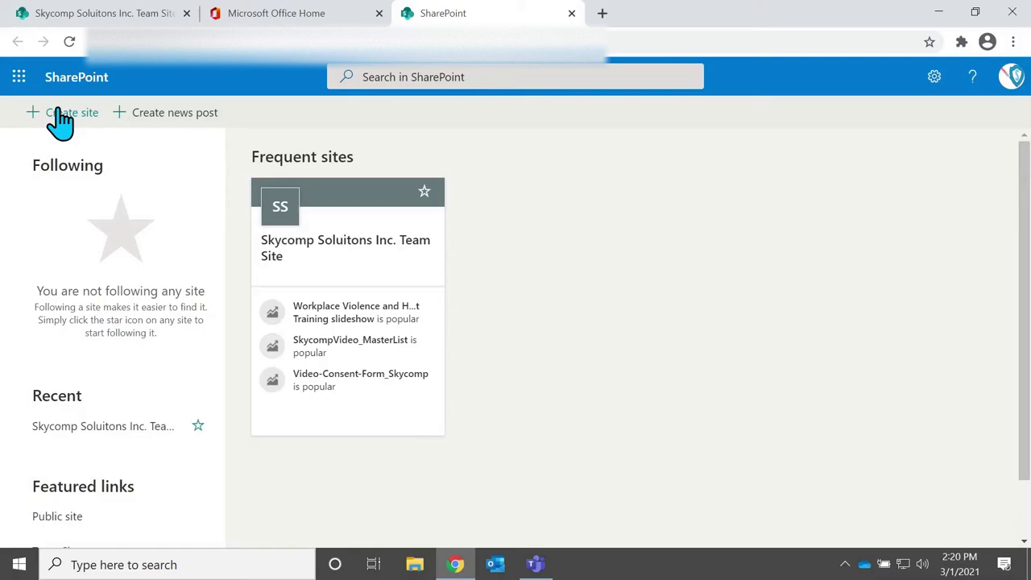
pyautogui.click(60, 117)
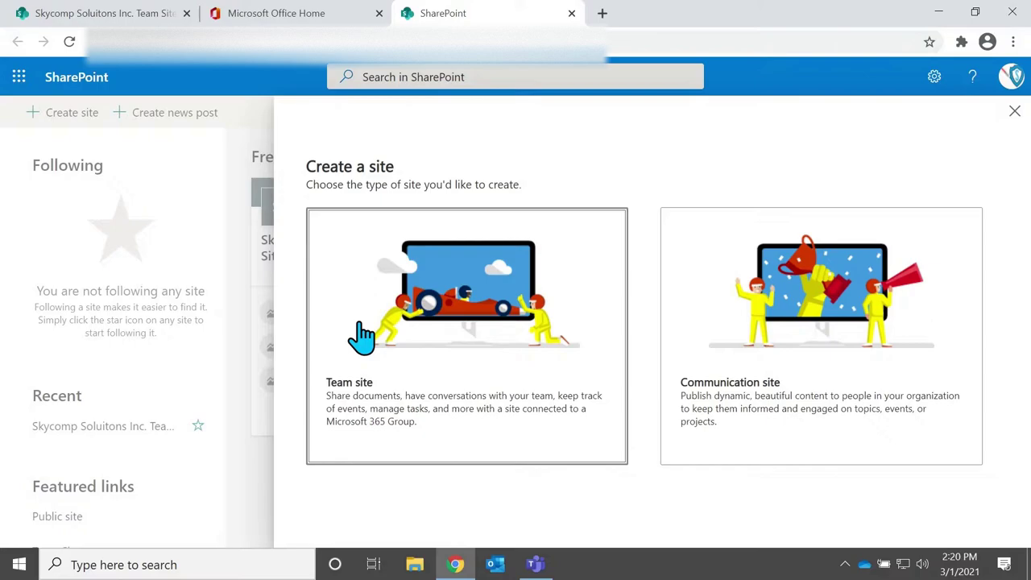
# - Choose a communication site named 'Tutorial-Site' and confirm its address is available
pyautogui.click(854, 302)
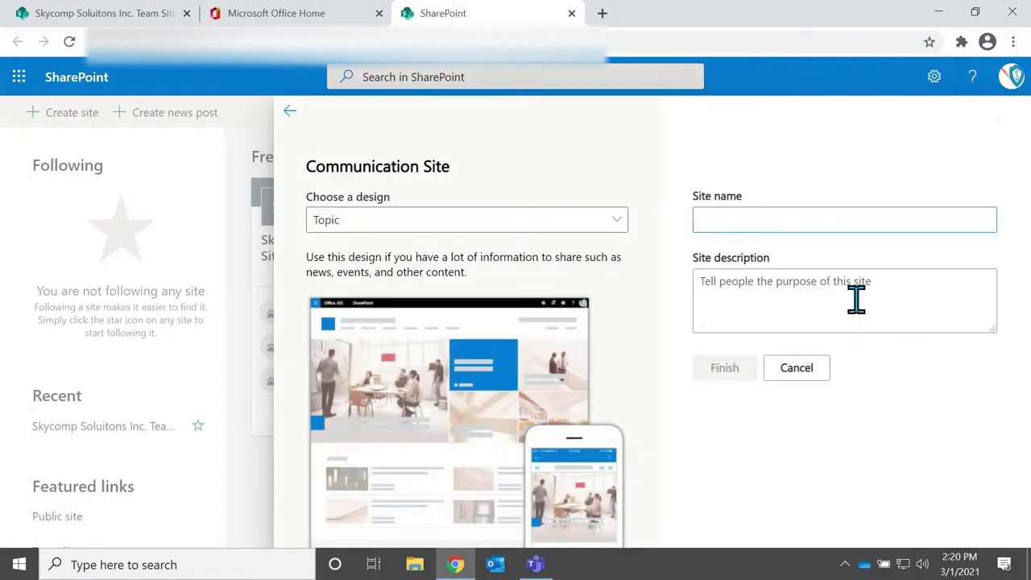
pyautogui.write('Test')
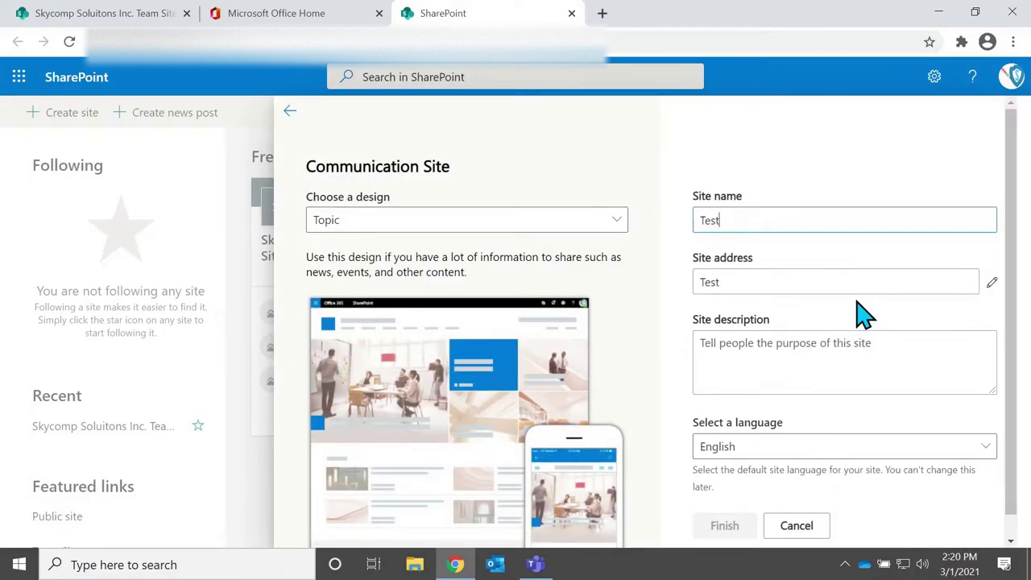
pyautogui.press('BackSpace')
pyautogui.press('BackSpace')
pyautogui.press('BackSpace')
pyautogui.write('utorial-Site')
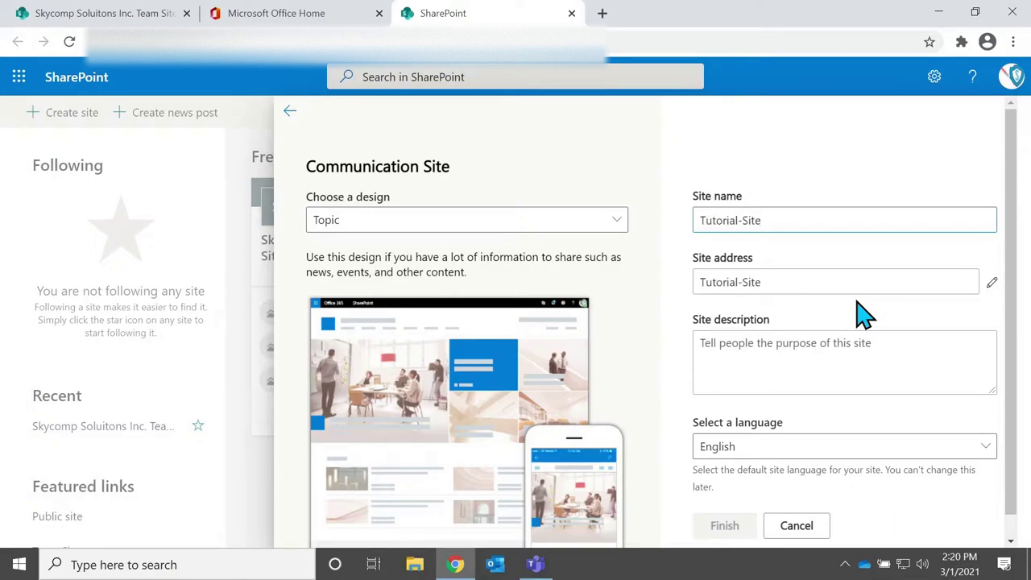
pyautogui.click(865, 368)
pyautogui.scroll(-1, 900, 294)
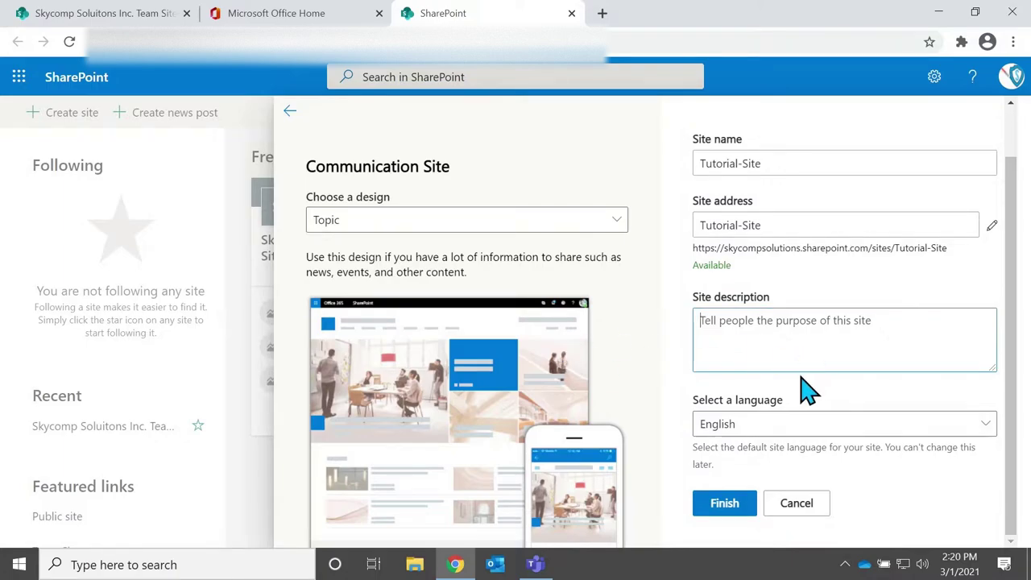
# - Pick the Showcase design and finish creating the site
pyautogui.click(619, 219)
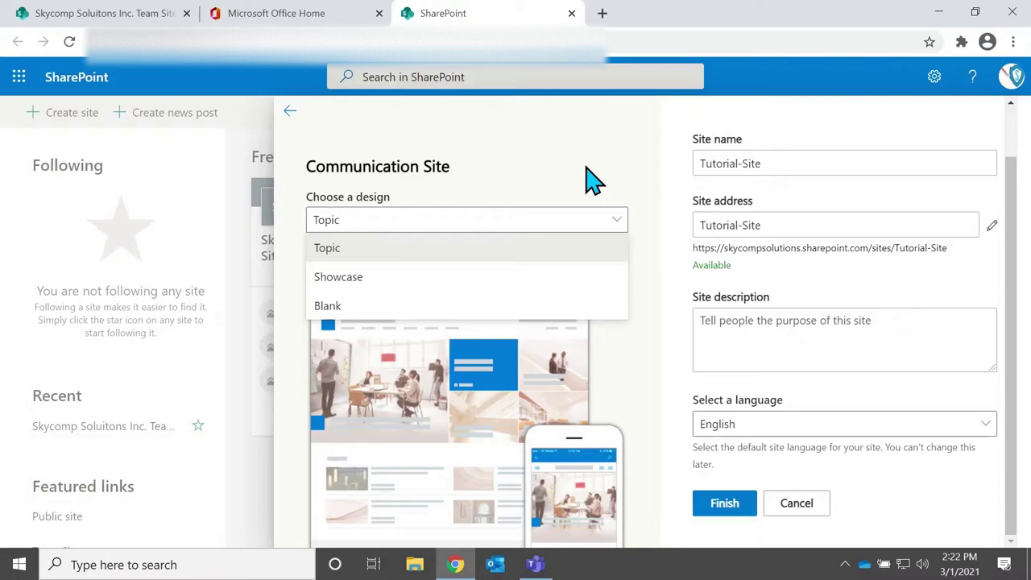
pyautogui.click(339, 276)
pyautogui.click(724, 503)
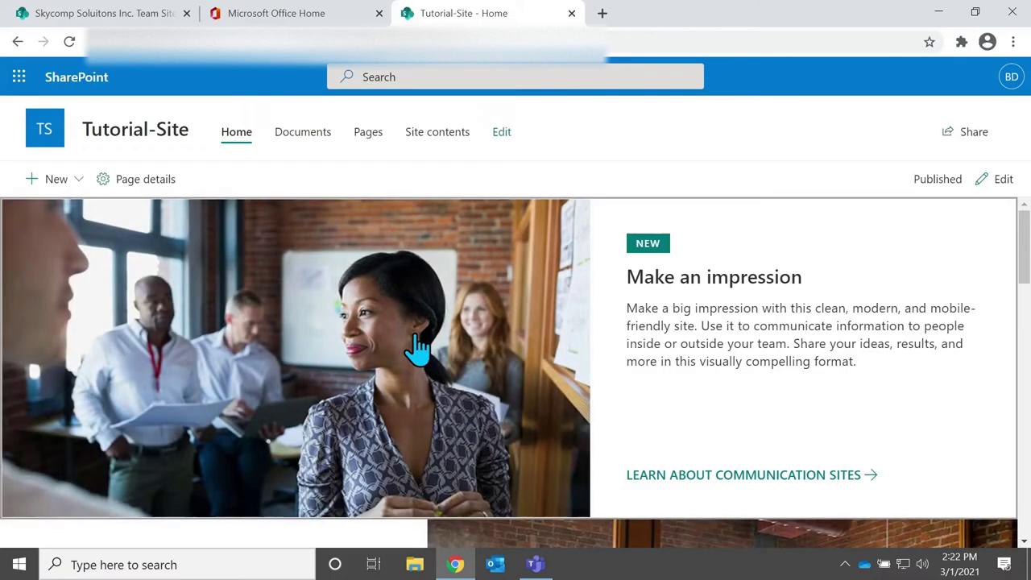
# - Look over the new Tutorial-Site home page and close the 'You just published a page!' toast
pyautogui.scroll(-2, 418, 348)
pyautogui.scroll(-12, 418, 348)
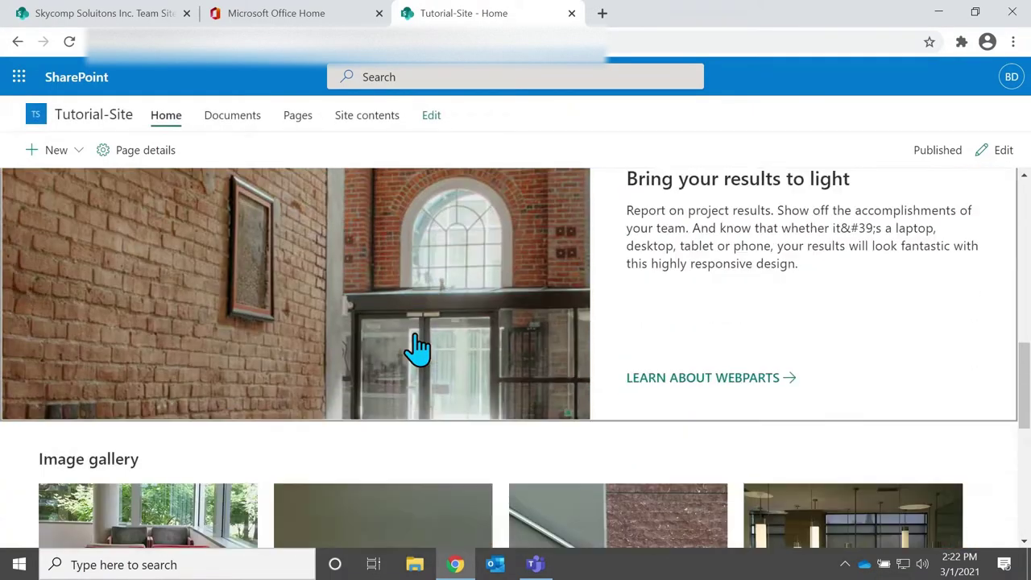
pyautogui.scroll(14, 417, 348)
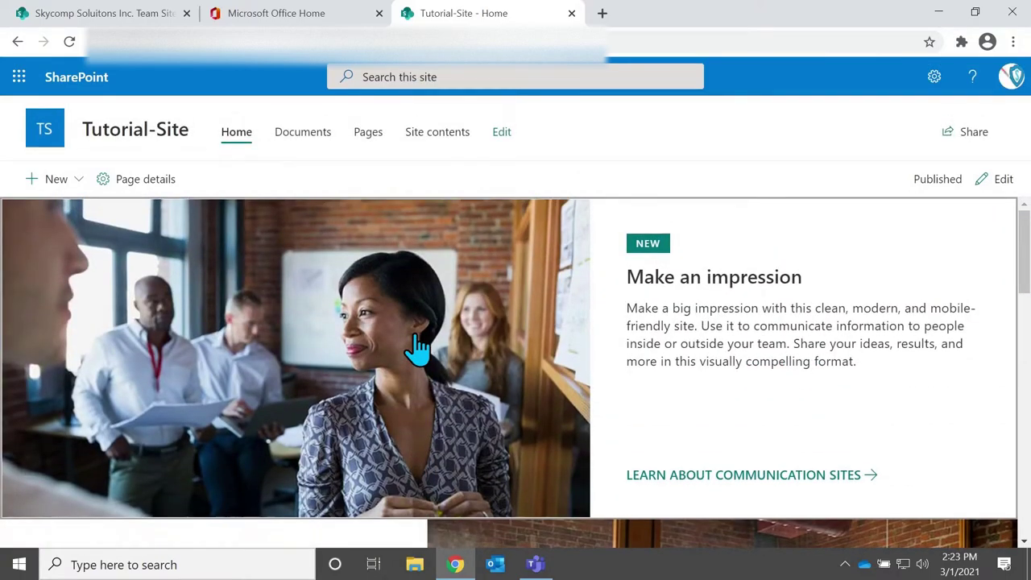
pyautogui.scroll(-12, 417, 348)
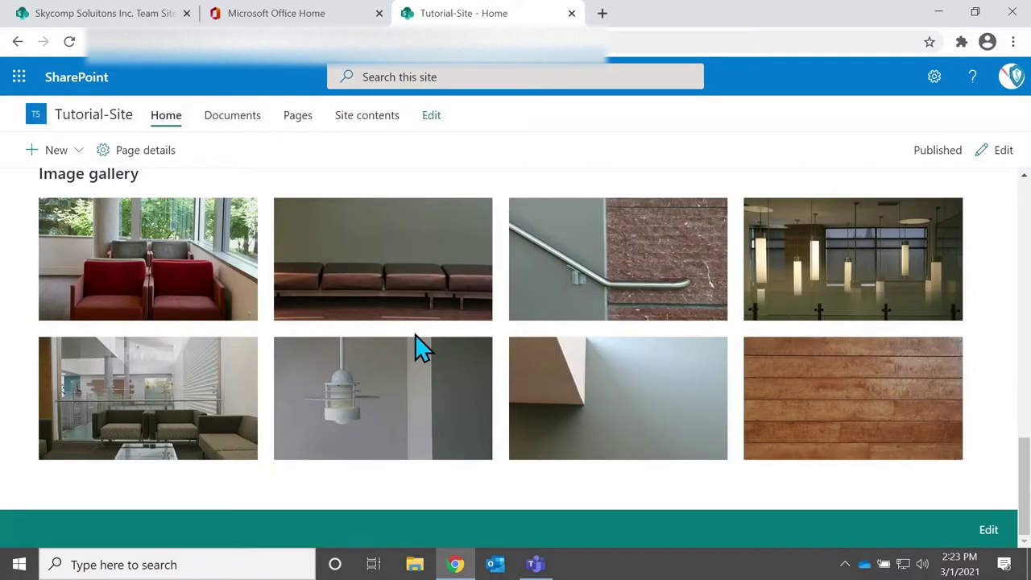
pyautogui.scroll(1, 414, 334)
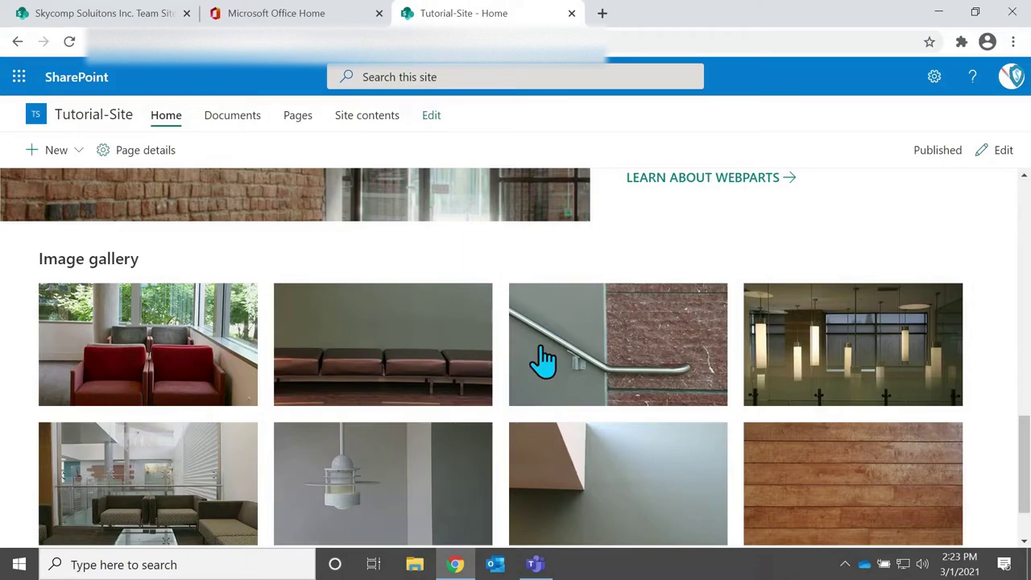
pyautogui.scroll(-1, 543, 362)
pyautogui.scroll(12, 594, 298)
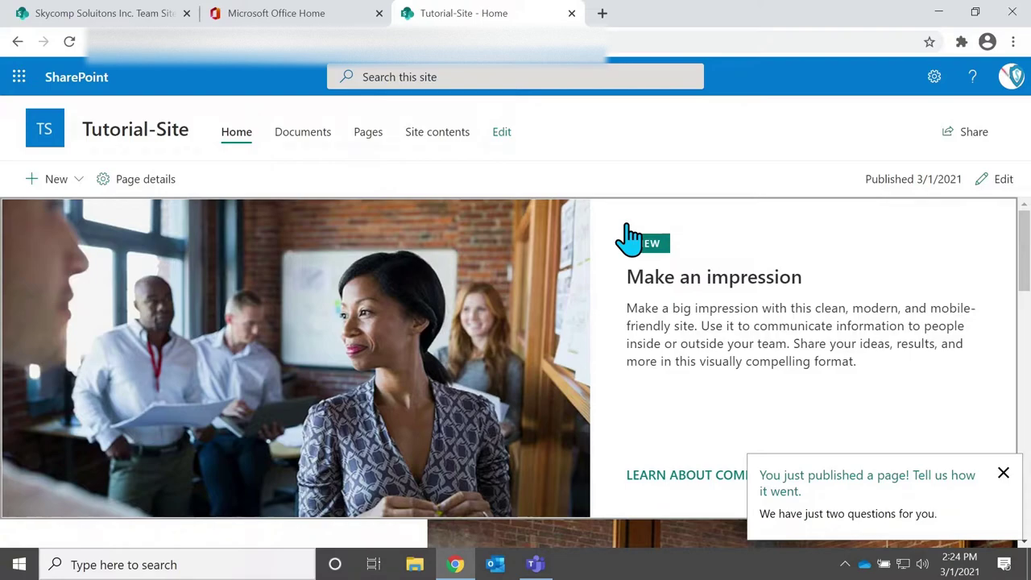
pyautogui.click(1003, 473)
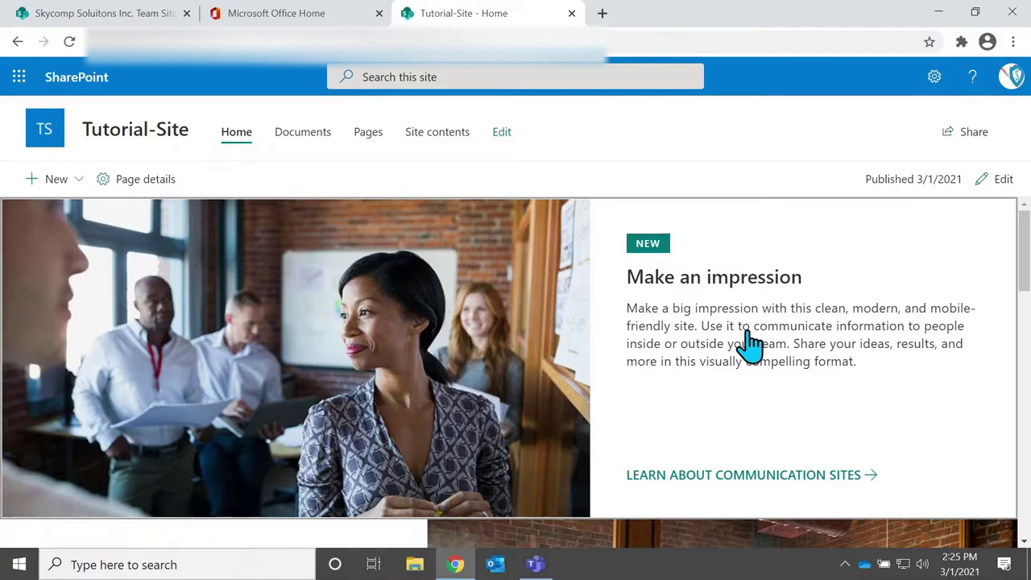
# - Switch the Tutorial-Site home page to edit mode and select the top hero section
pyautogui.click(999, 180)
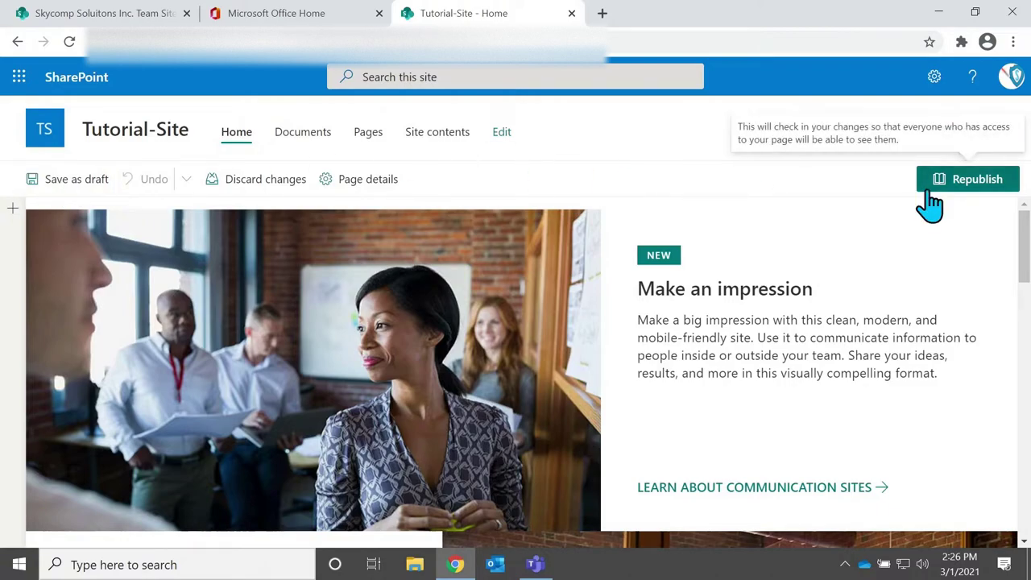
pyautogui.scroll(-1, 564, 252)
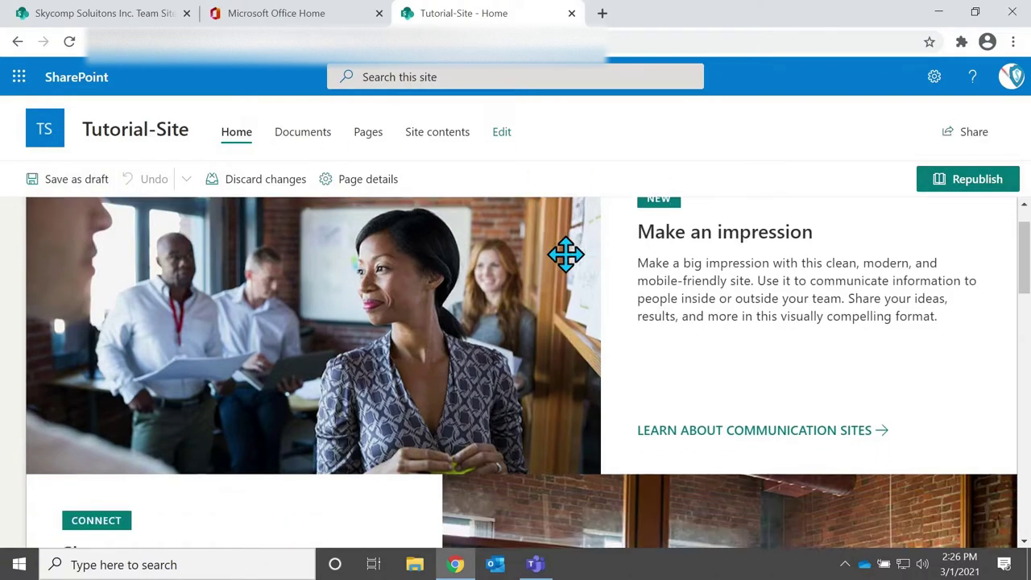
pyautogui.scroll(1, 565, 255)
pyautogui.click(402, 360)
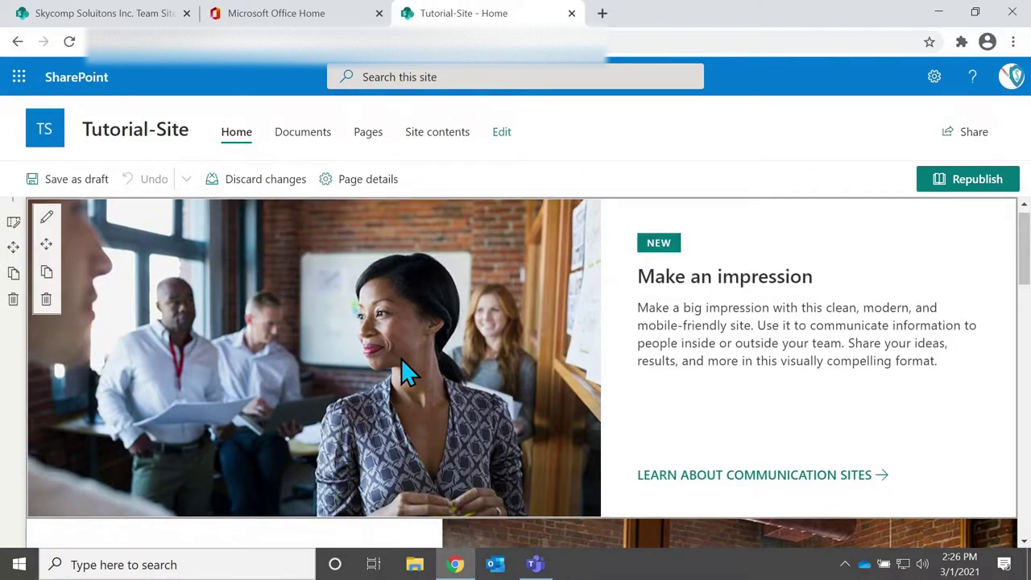
# - In the hero tile's settings, keep Custom image as the background and open Change to pick one
pyautogui.click(330, 324)
pyautogui.moveTo(417, 312)
pyautogui.mouseDown()
pyautogui.moveTo(444, 357)
pyautogui.moveTo(335, 361)
pyautogui.moveTo(391, 356)
pyautogui.moveTo(365, 355)
pyautogui.mouseUp()
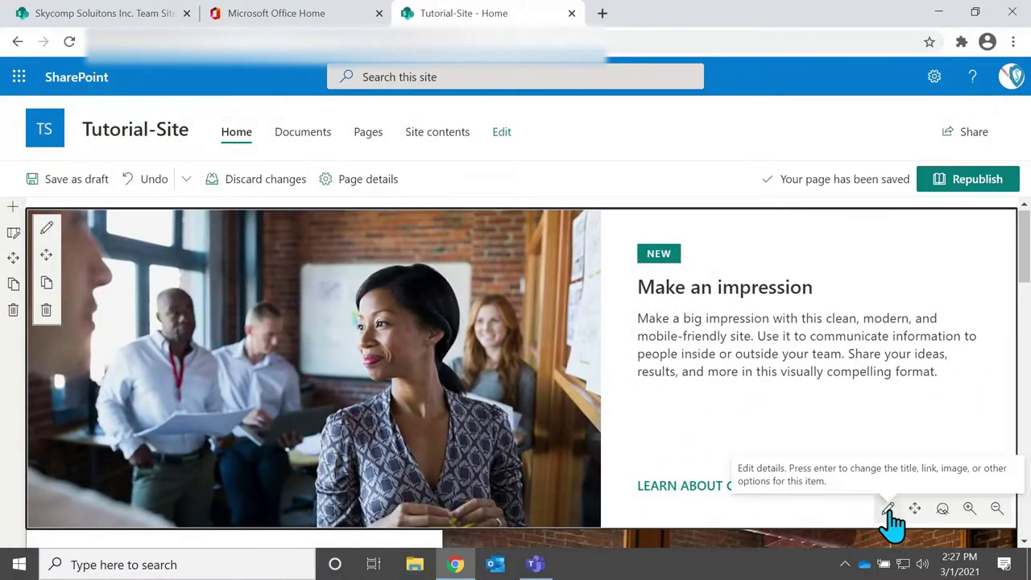
pyautogui.click(888, 509)
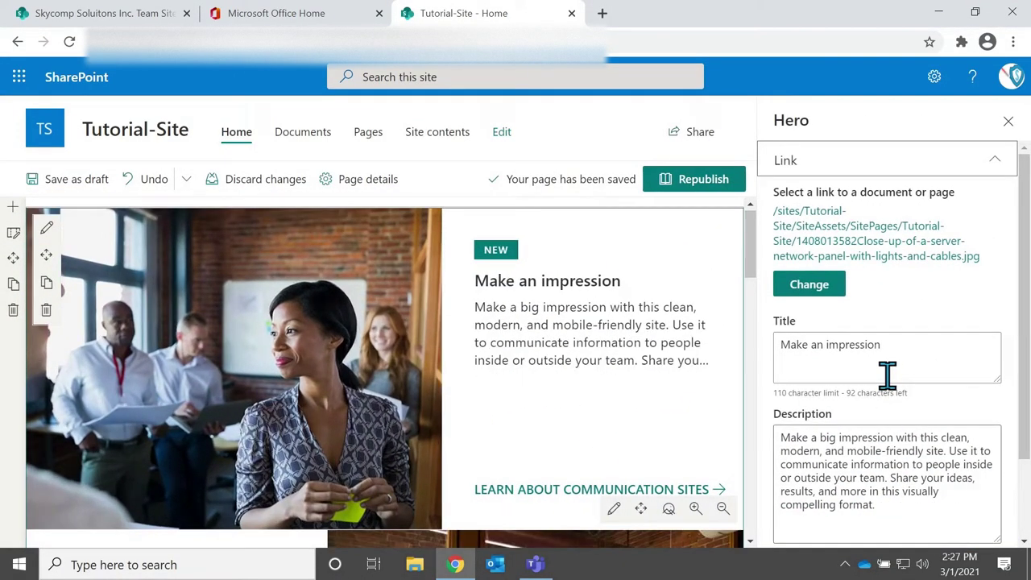
pyautogui.scroll(-2, 958, 324)
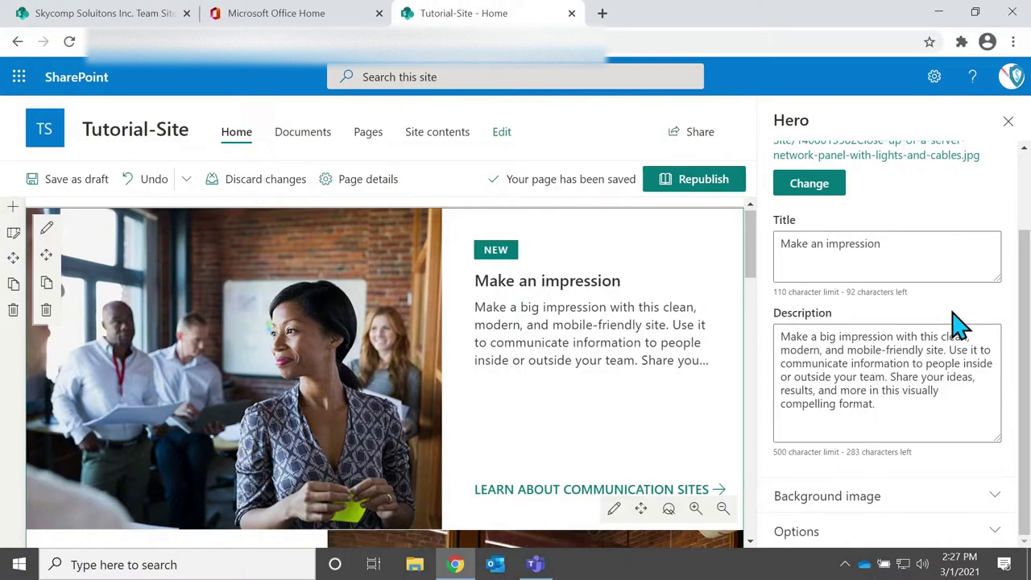
pyautogui.click(996, 499)
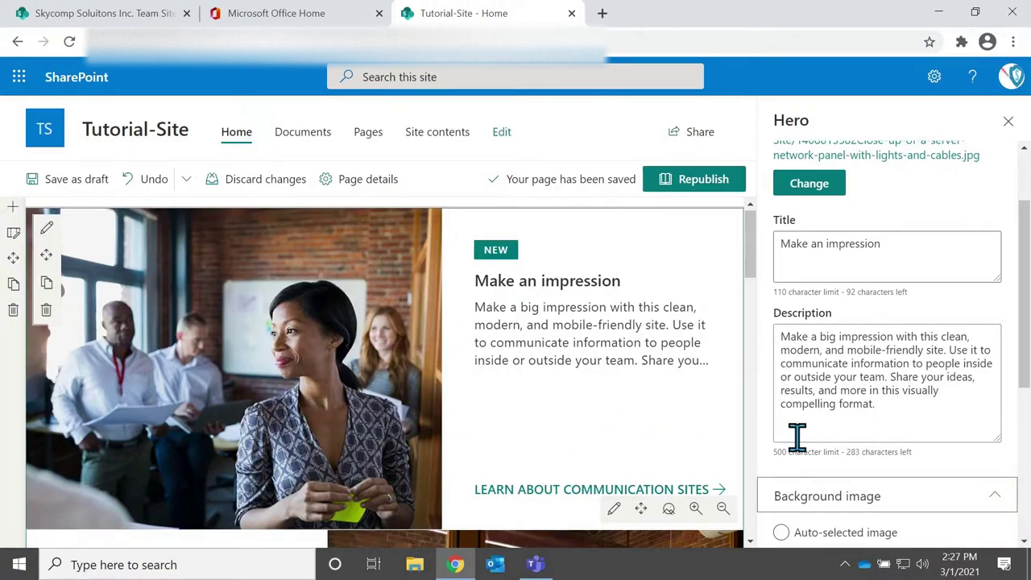
pyautogui.scroll(-4, 796, 437)
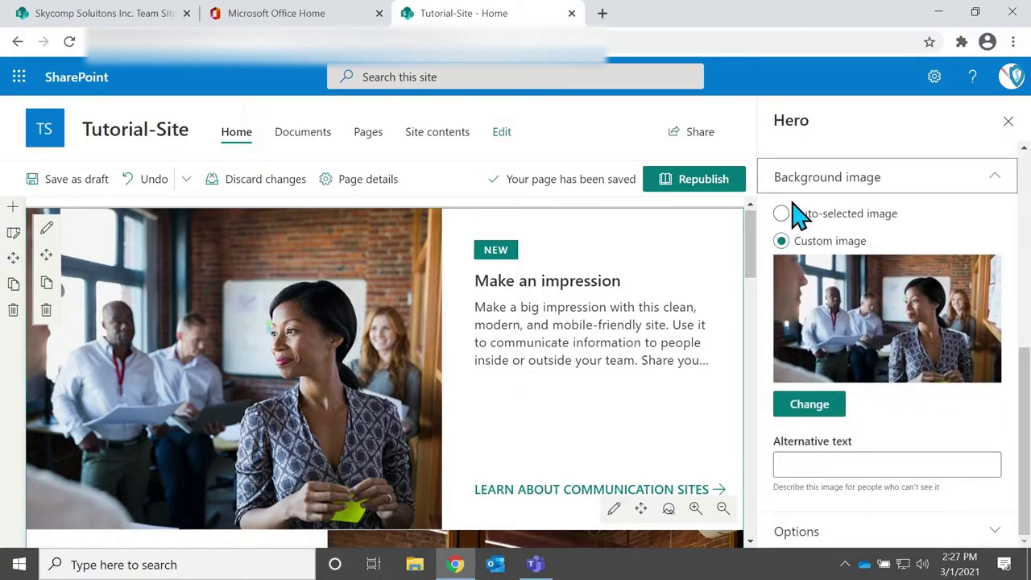
pyautogui.click(780, 214)
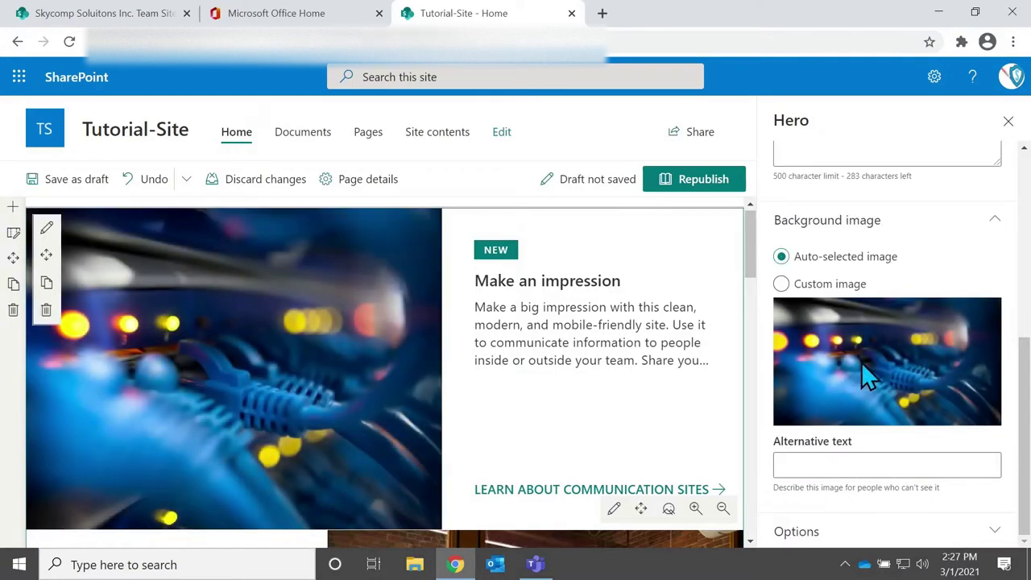
pyautogui.click(781, 285)
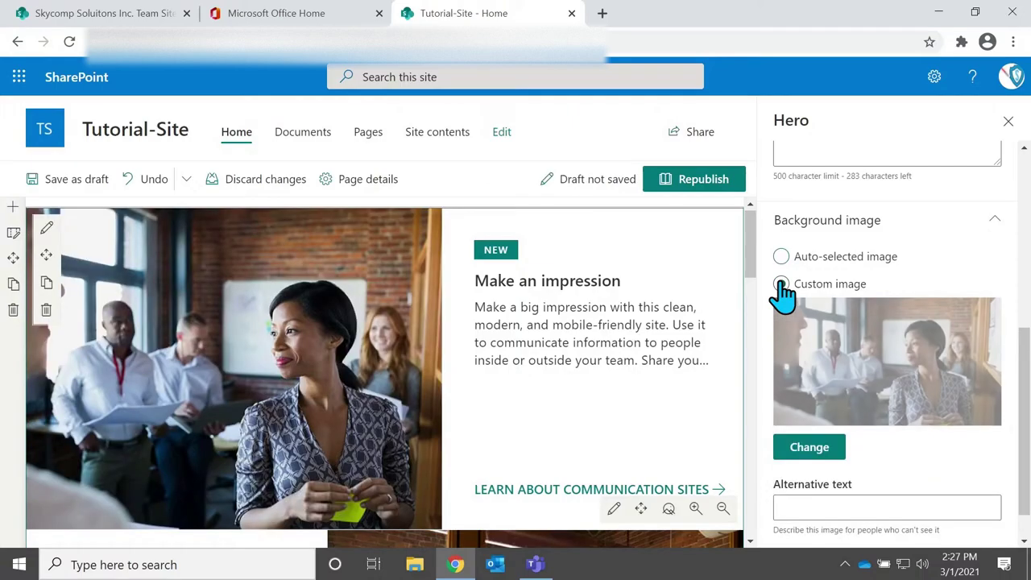
pyautogui.click(793, 450)
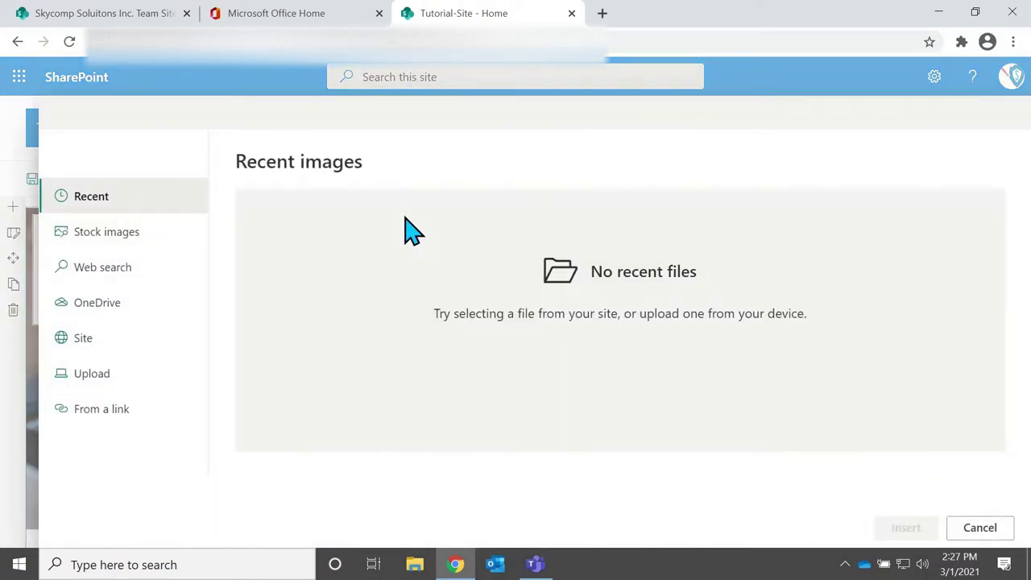
# - Search stock images for 'Gathering' and insert the smiling group photo as the hero background
pyautogui.click(136, 232)
pyautogui.click(368, 170)
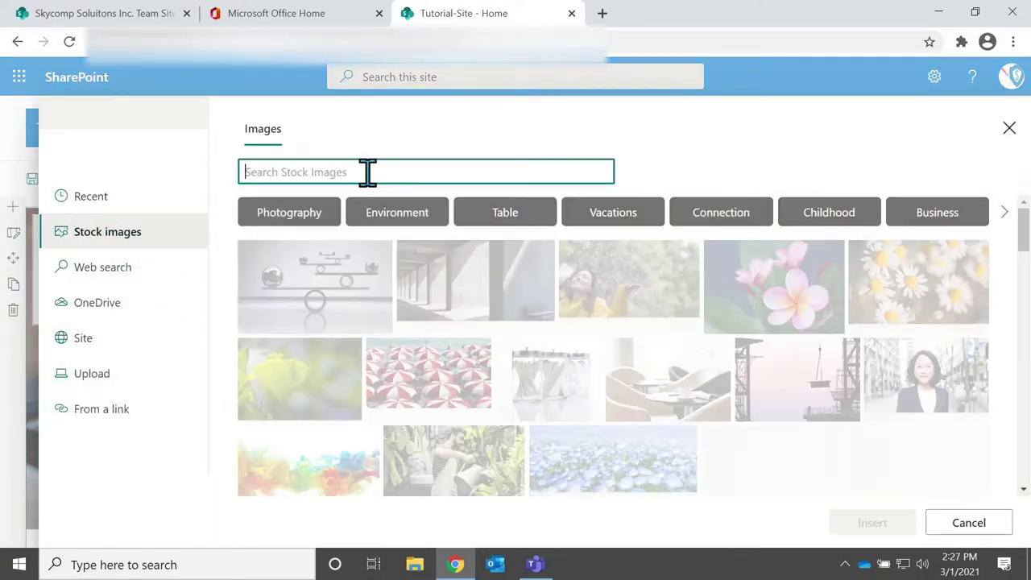
pyautogui.write('Gathering')
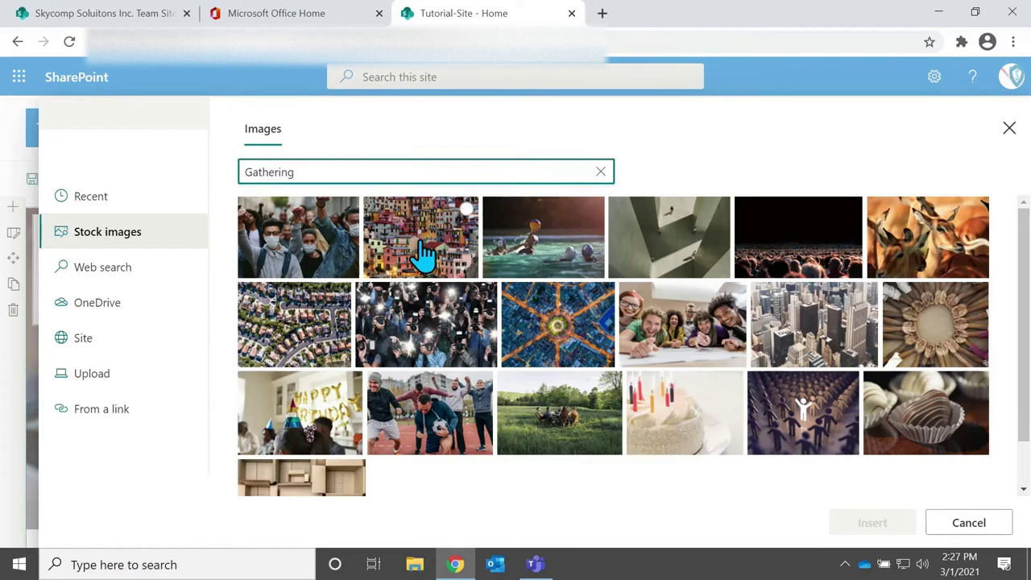
pyautogui.click(684, 342)
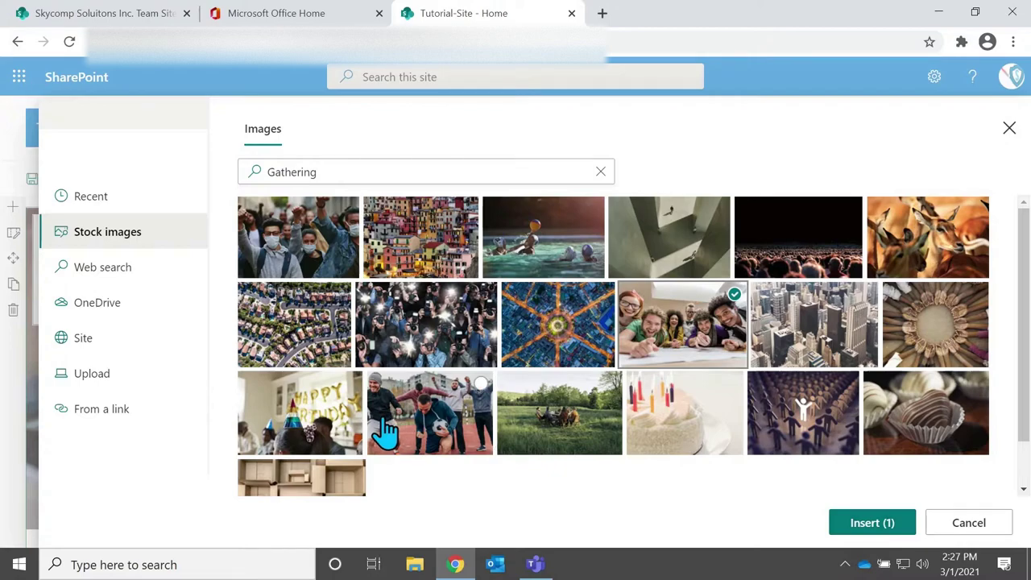
pyautogui.click(866, 525)
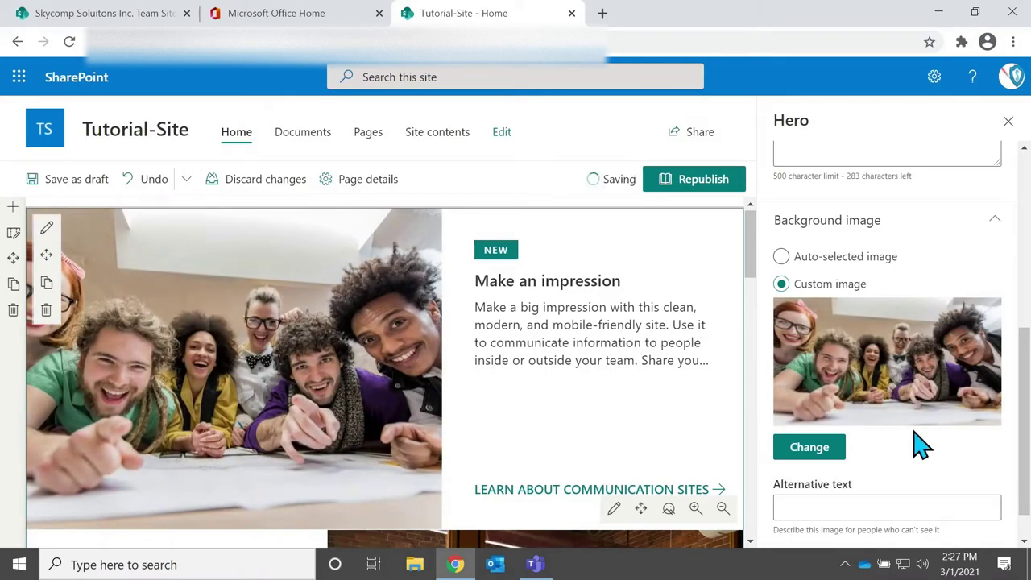
pyautogui.scroll(-1, 919, 439)
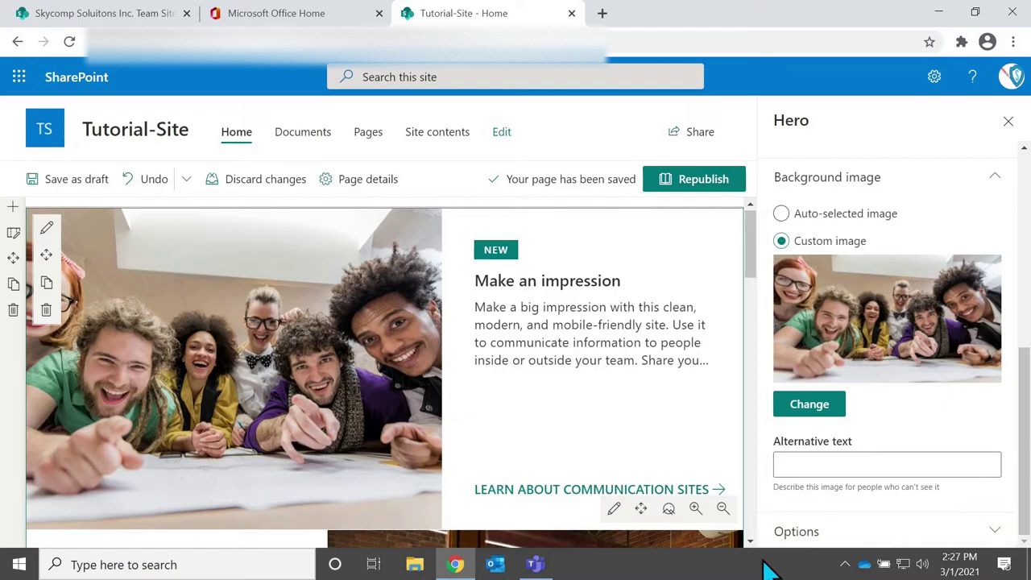
# - Expand the hero's Options; topic heading and call-to-action link stay shown after toggling off and on
pyautogui.click(820, 538)
pyautogui.scroll(-2, 886, 441)
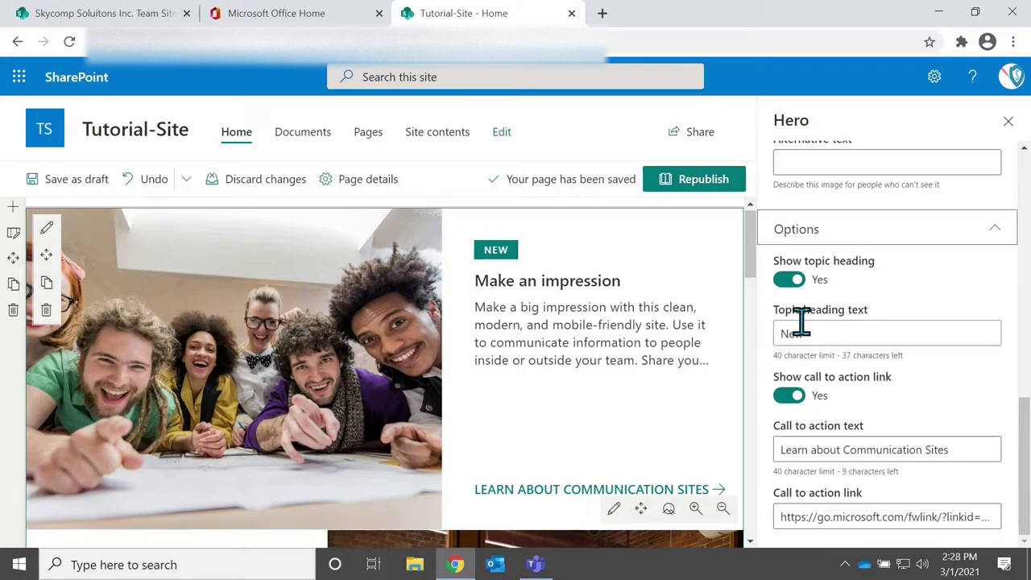
pyautogui.click(789, 288)
pyautogui.click(790, 289)
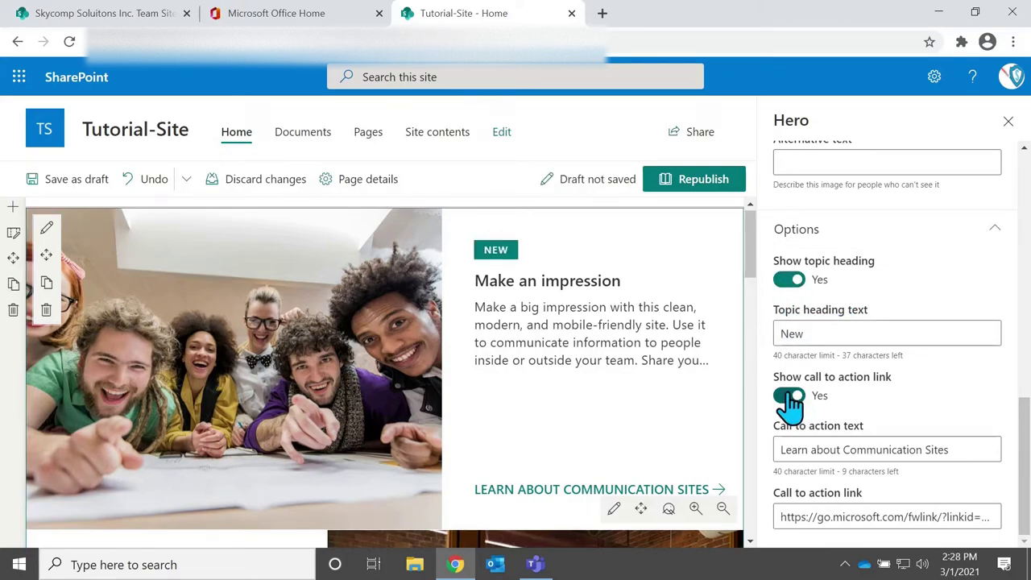
pyautogui.click(790, 399)
pyautogui.click(790, 396)
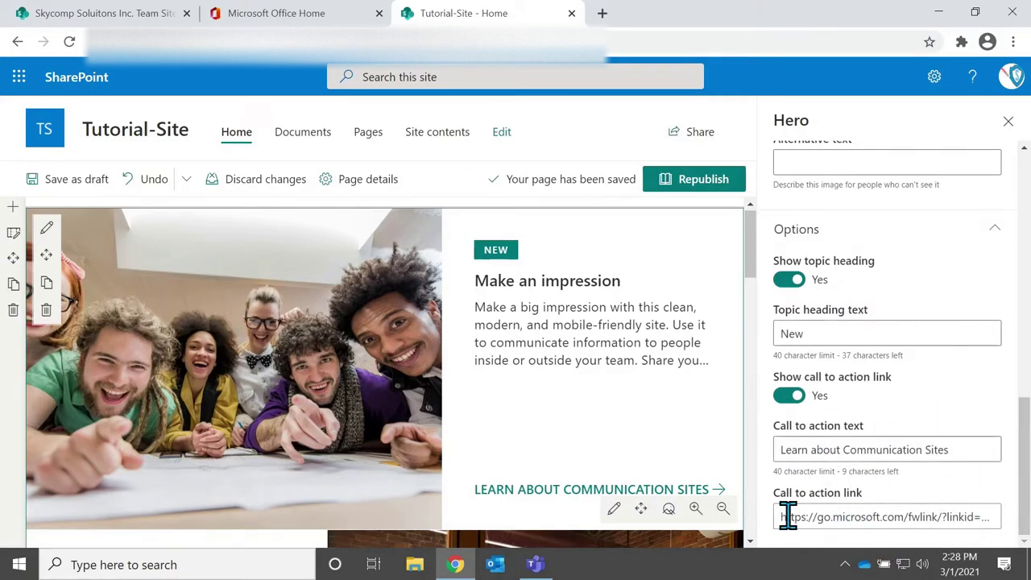
pyautogui.moveTo(788, 516); pyautogui.dragTo(999, 506)
pyautogui.press('BackSpace')
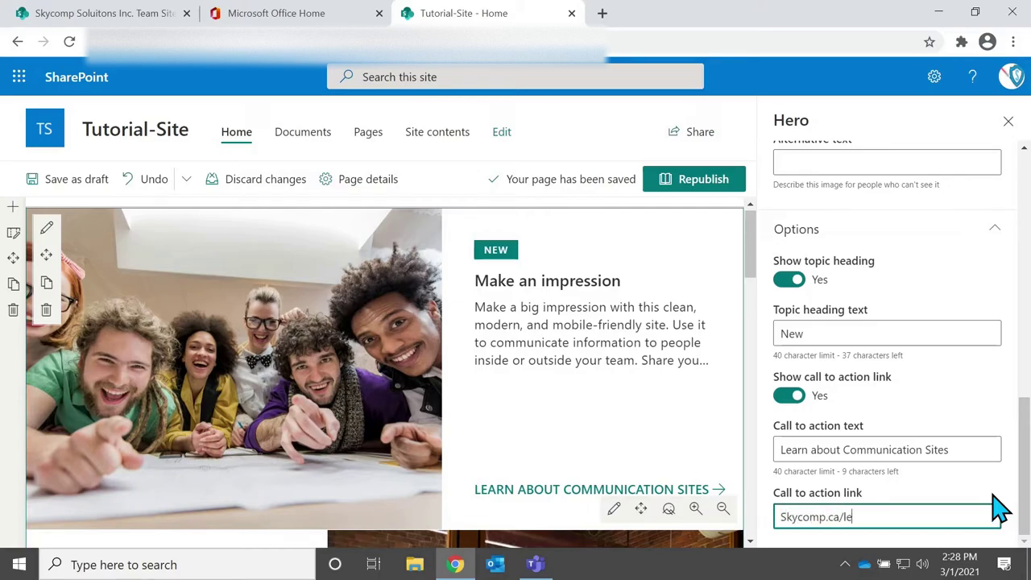
pyautogui.write('Skycomp.ca/learn')
pyautogui.click(780, 517)
pyautogui.write('https://')
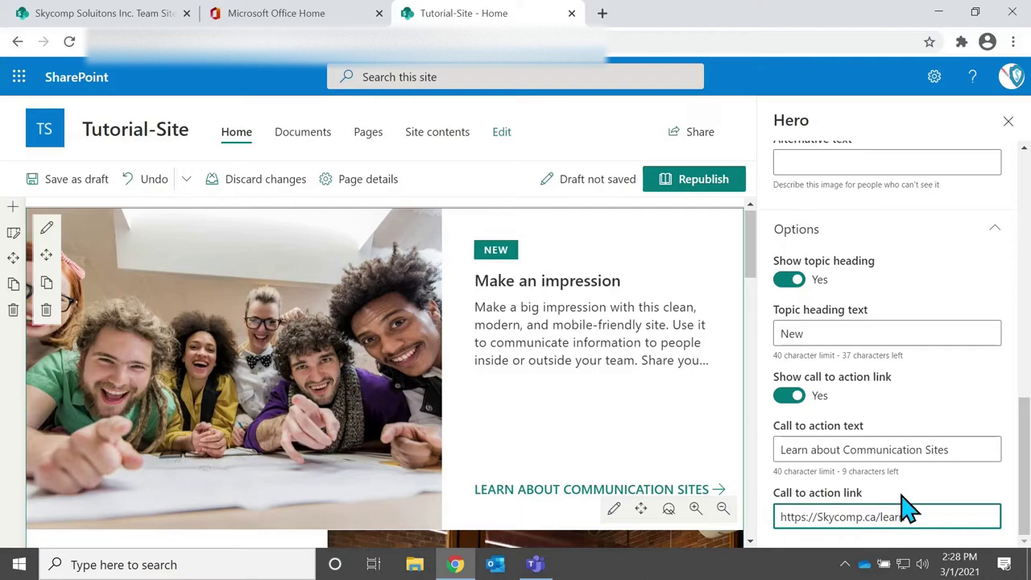
pyautogui.click(946, 493)
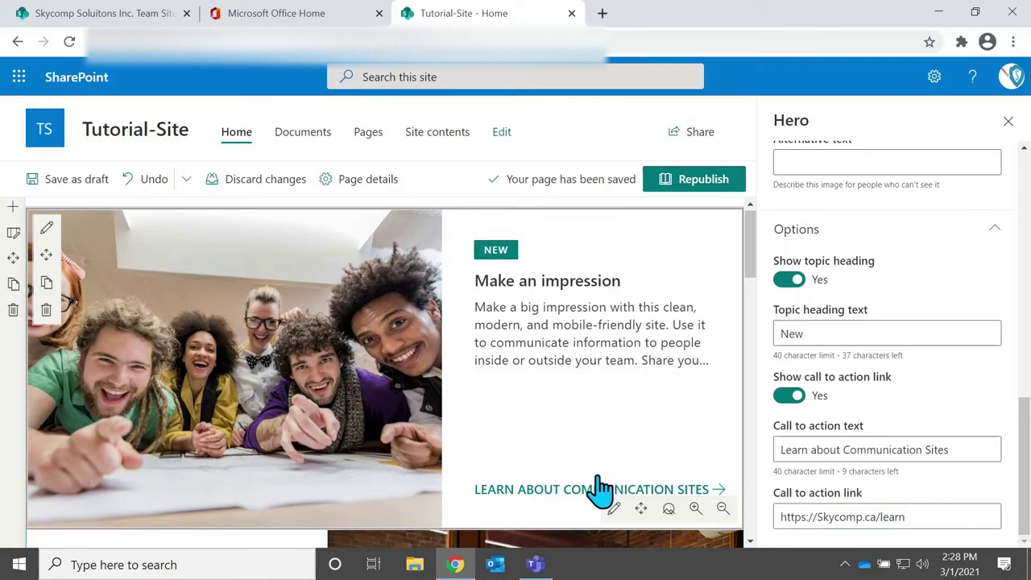
# - Change the call-to-action text to 'Go to Skycomp.ca/learn for more'
pyautogui.moveTo(958, 447); pyautogui.dragTo(762, 466)
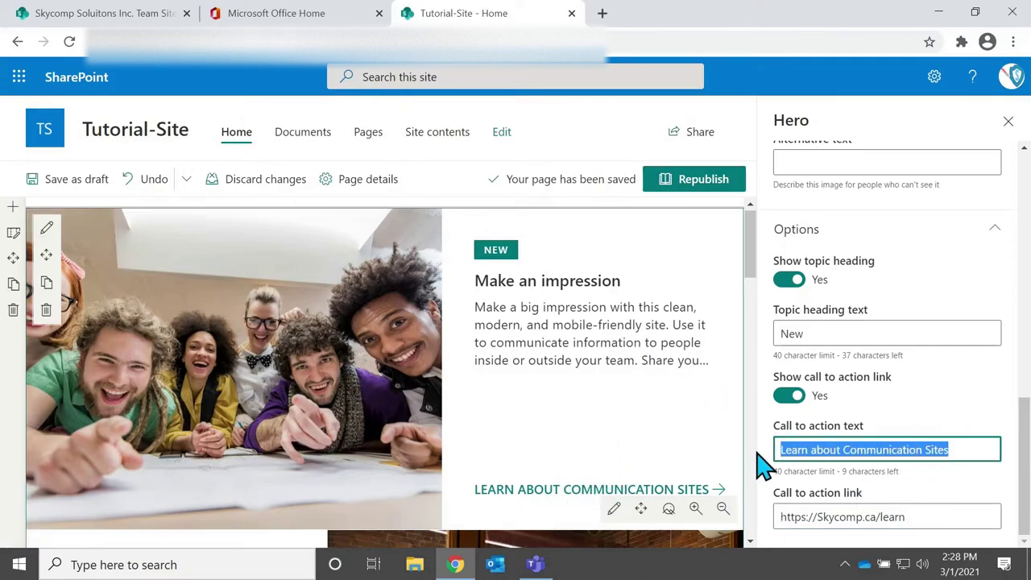
pyautogui.press('BackSpace')
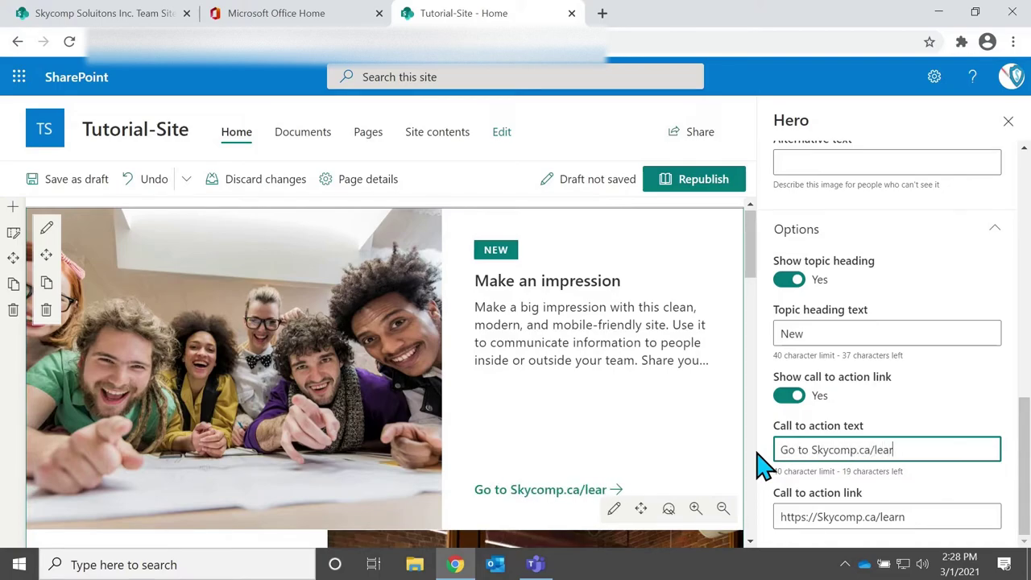
pyautogui.write('Go to Skycomp.ca/learn for more')
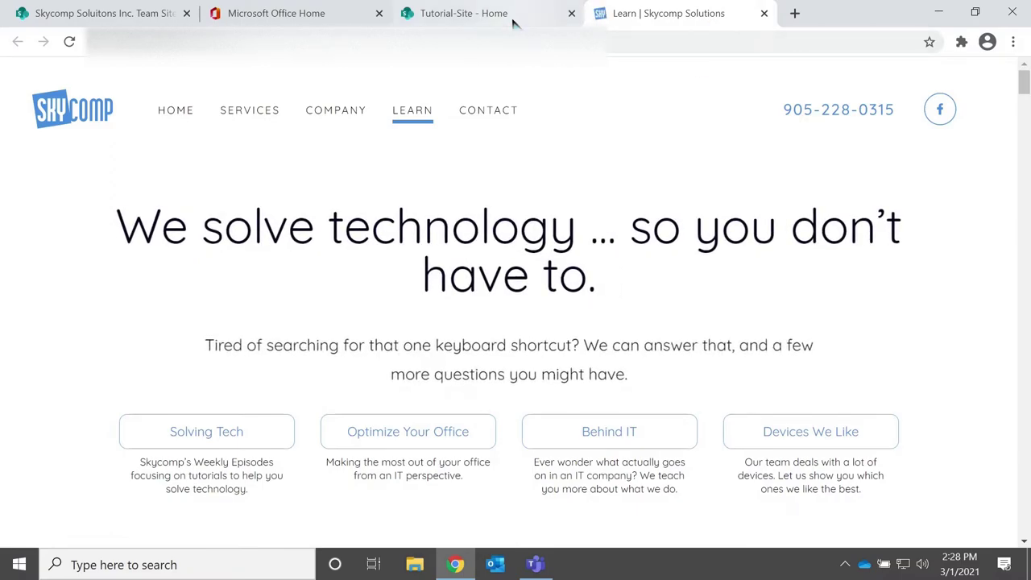
pyautogui.click(511, 16)
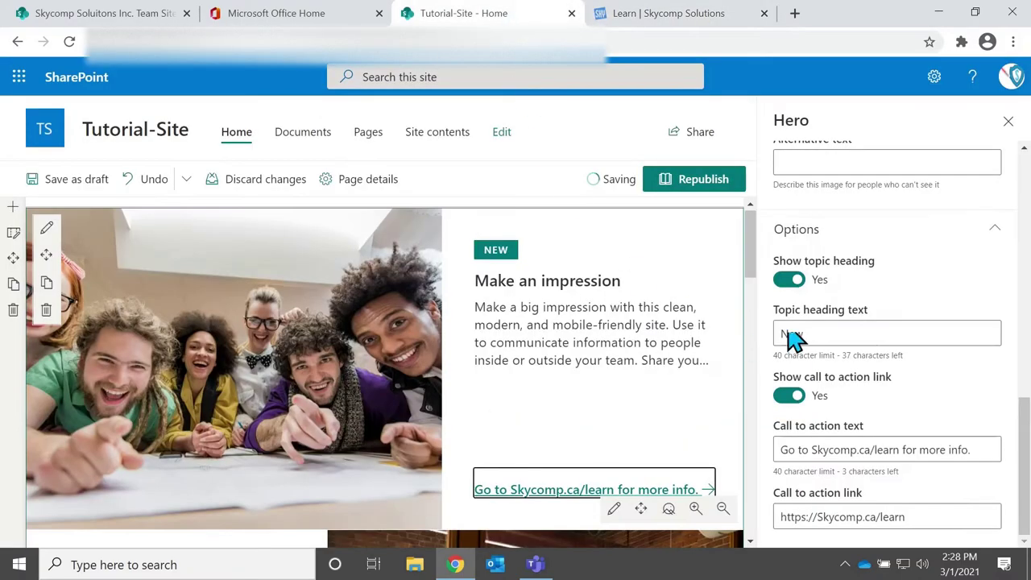
pyautogui.click(717, 14)
pyautogui.click(492, 14)
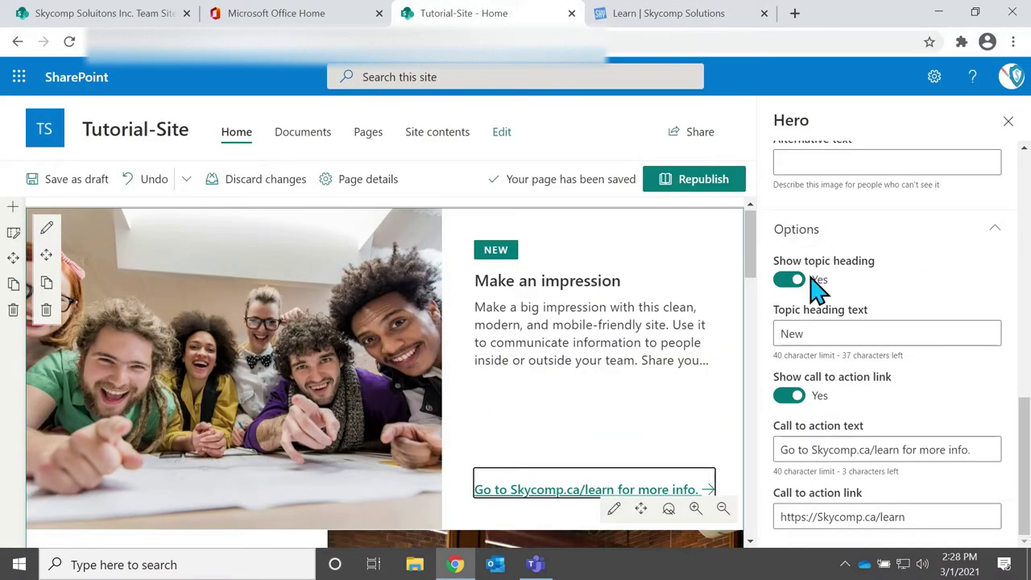
pyautogui.scroll(10, 893, 322)
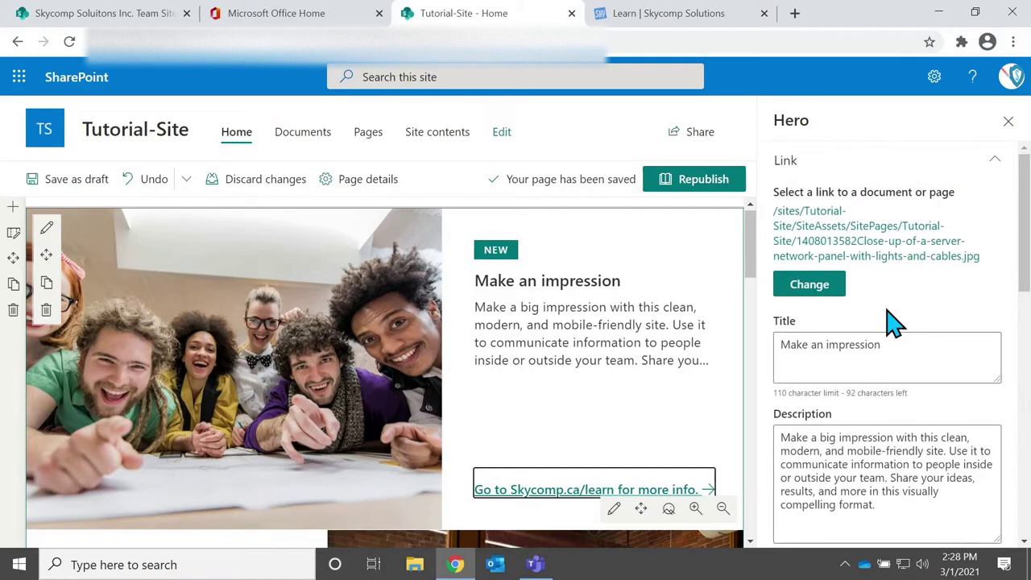
pyautogui.click(1007, 121)
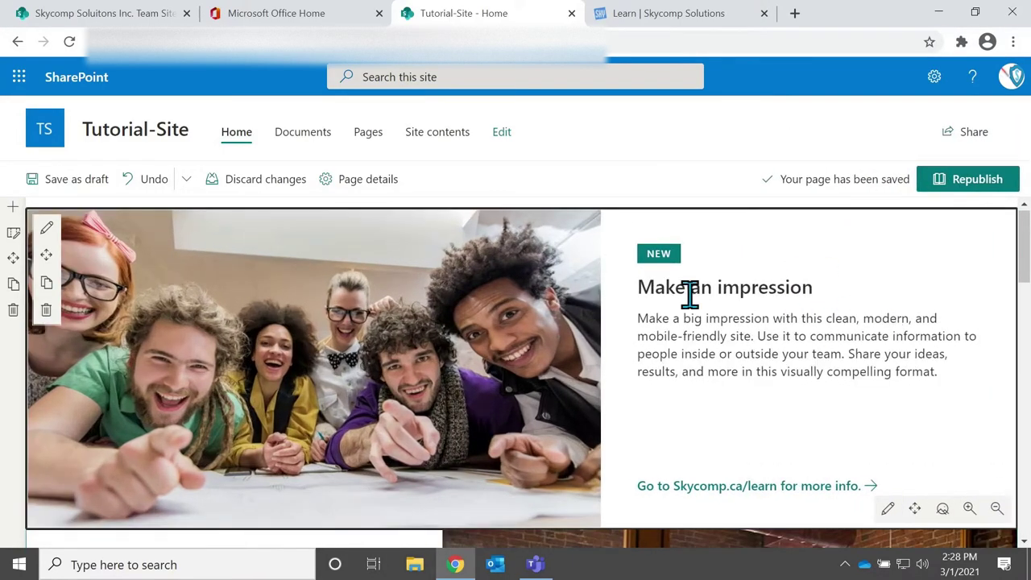
pyautogui.click(90, 184)
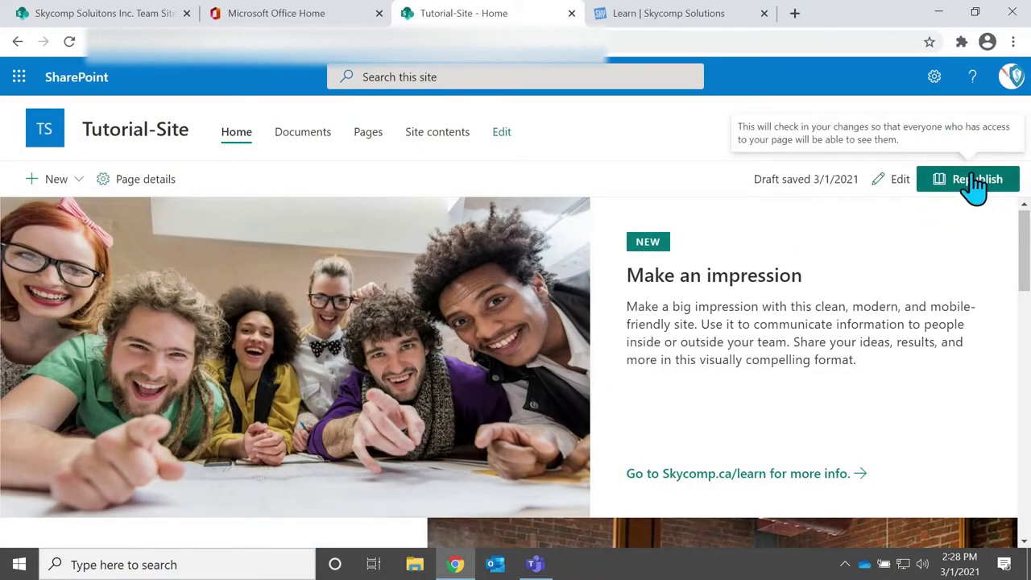
pyautogui.click(971, 187)
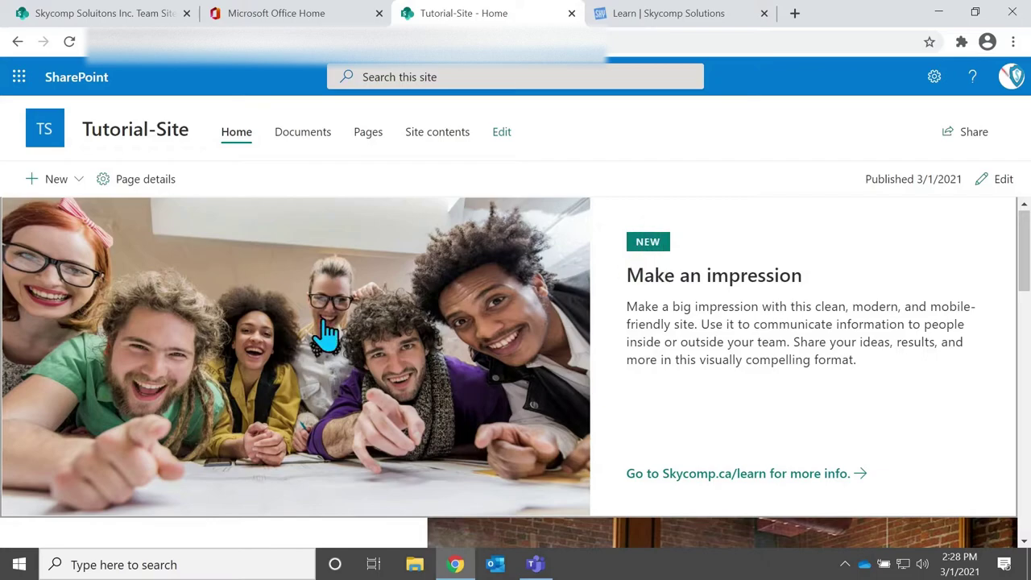
pyautogui.scroll(-4, 230, 341)
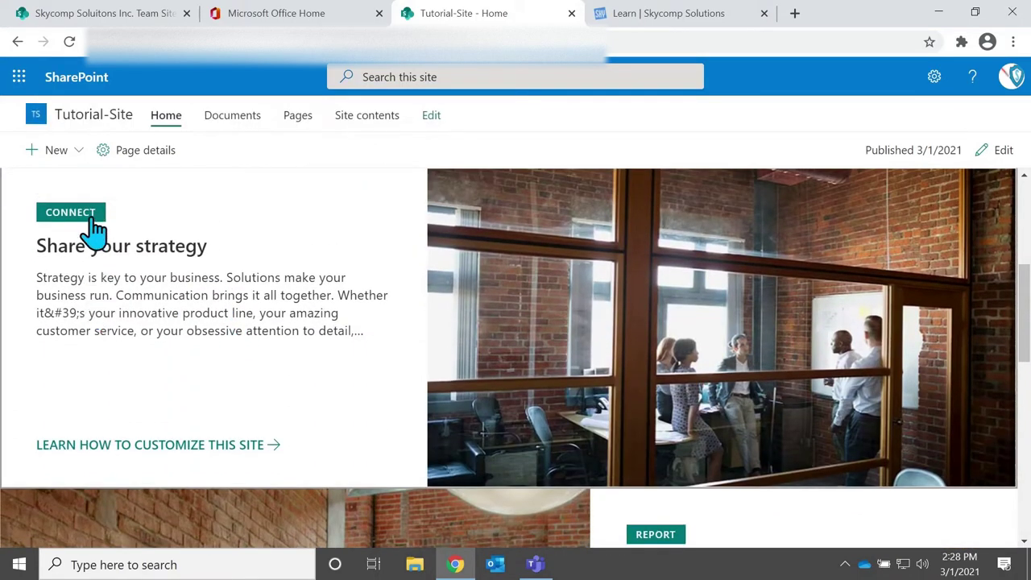
pyautogui.scroll(-3, 214, 449)
pyautogui.scroll(-5, 216, 449)
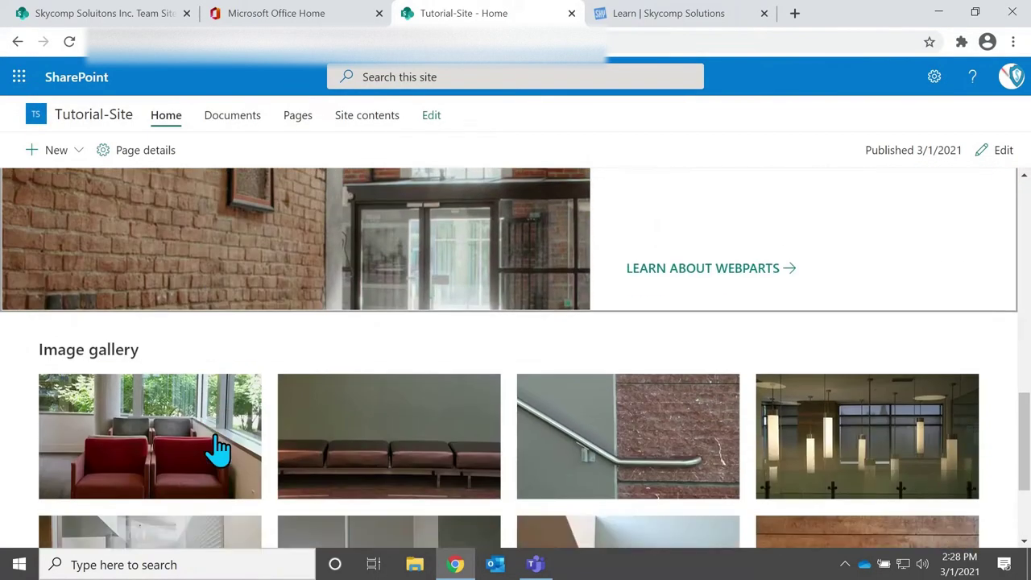
pyautogui.scroll(8, 218, 449)
pyautogui.scroll(3, 217, 450)
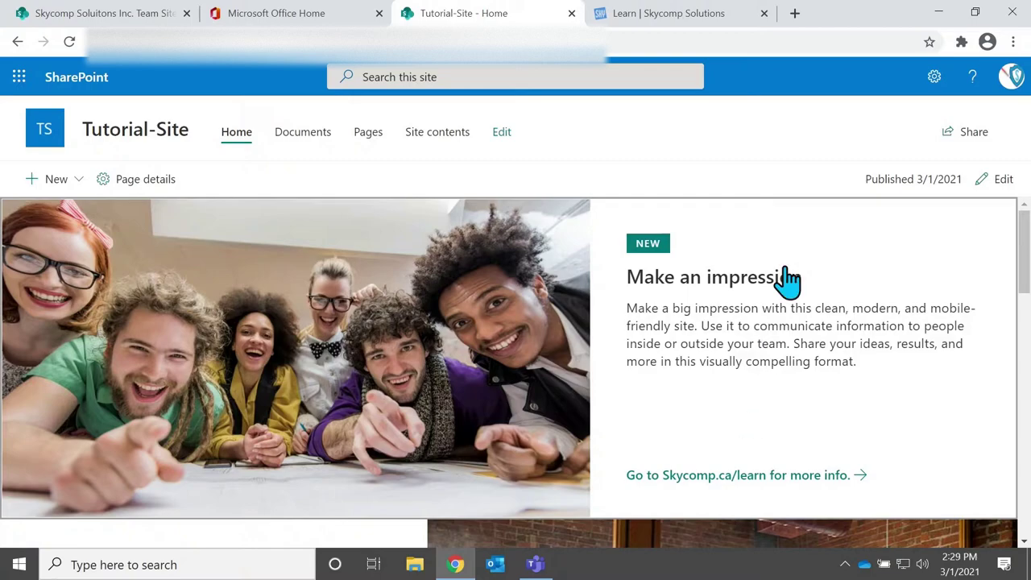
pyautogui.click(935, 85)
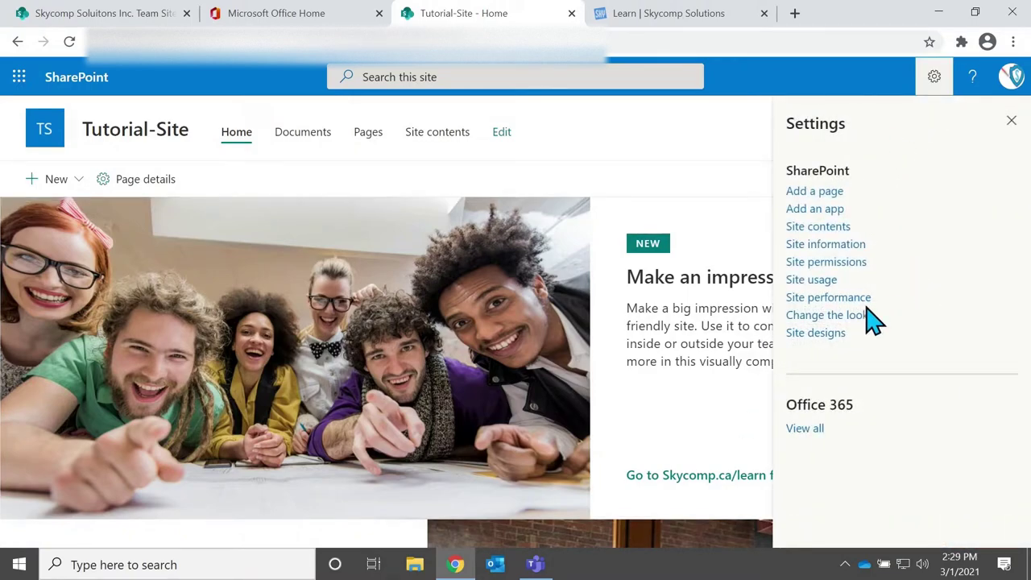
# - Preview the Blue and Dark Yellow themes, then apply and save Dark Blue
pyautogui.click(831, 316)
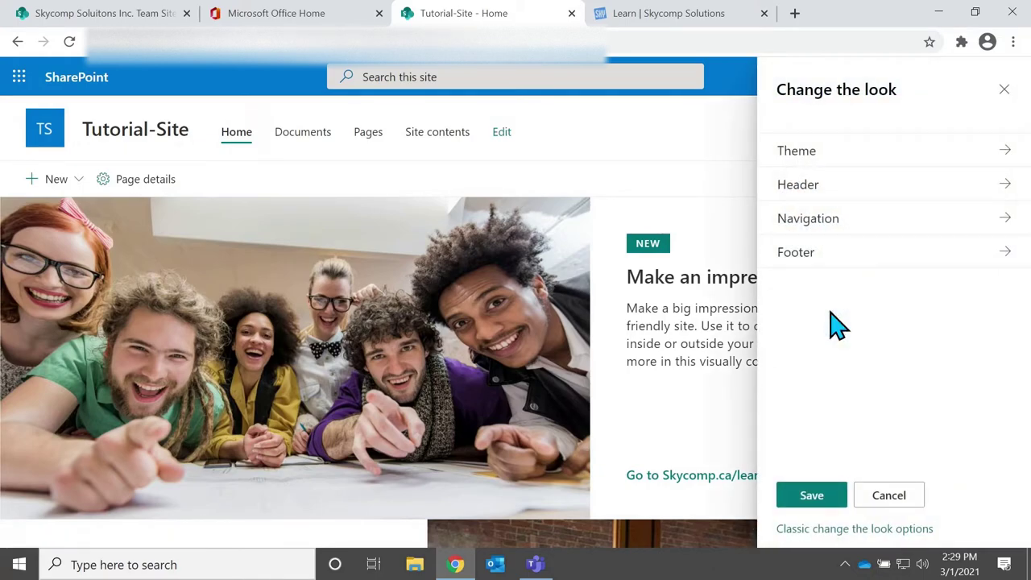
pyautogui.click(994, 154)
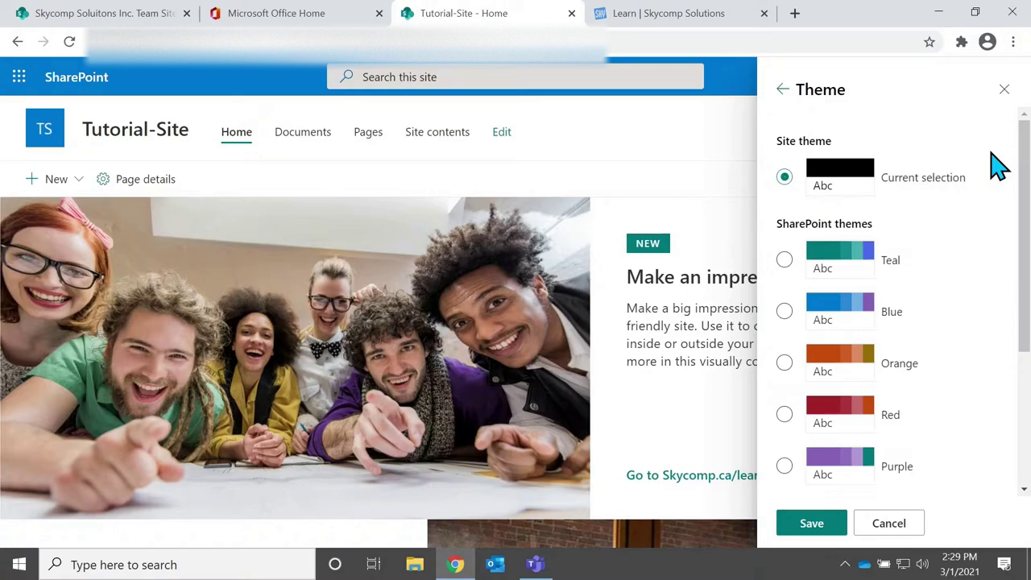
pyautogui.click(785, 312)
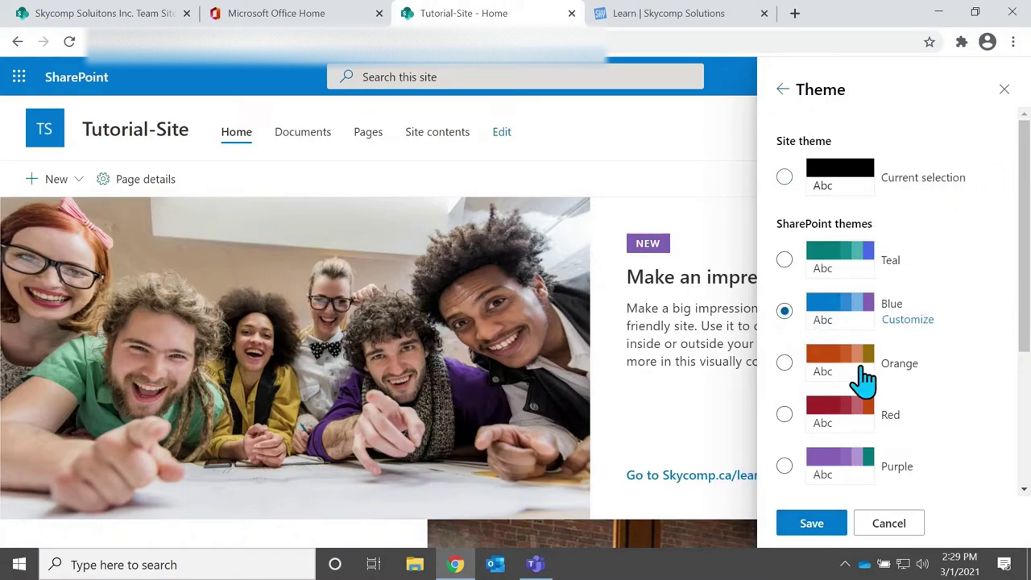
pyautogui.scroll(-3, 904, 424)
pyautogui.click(904, 425)
pyautogui.click(817, 460)
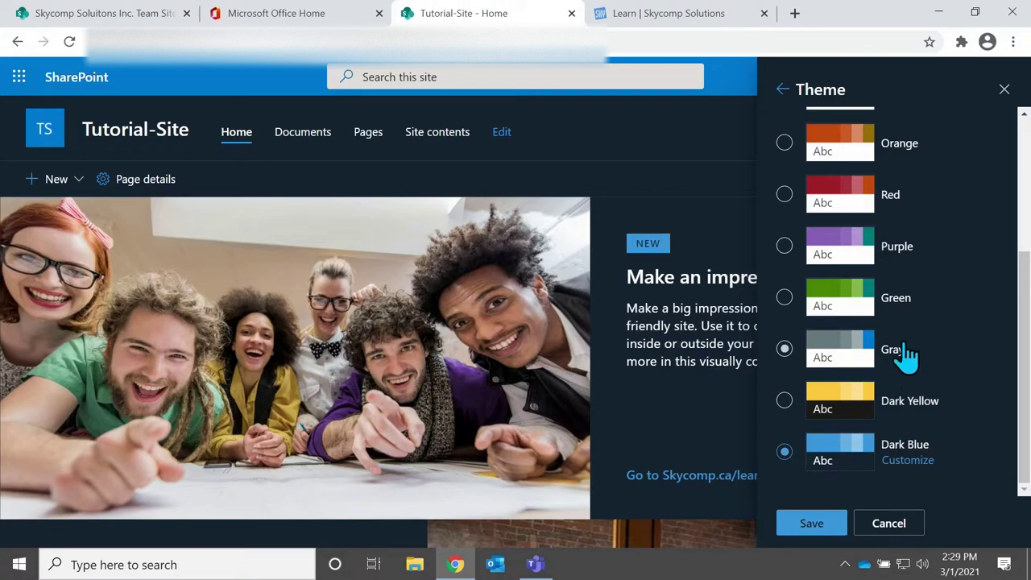
pyautogui.click(816, 526)
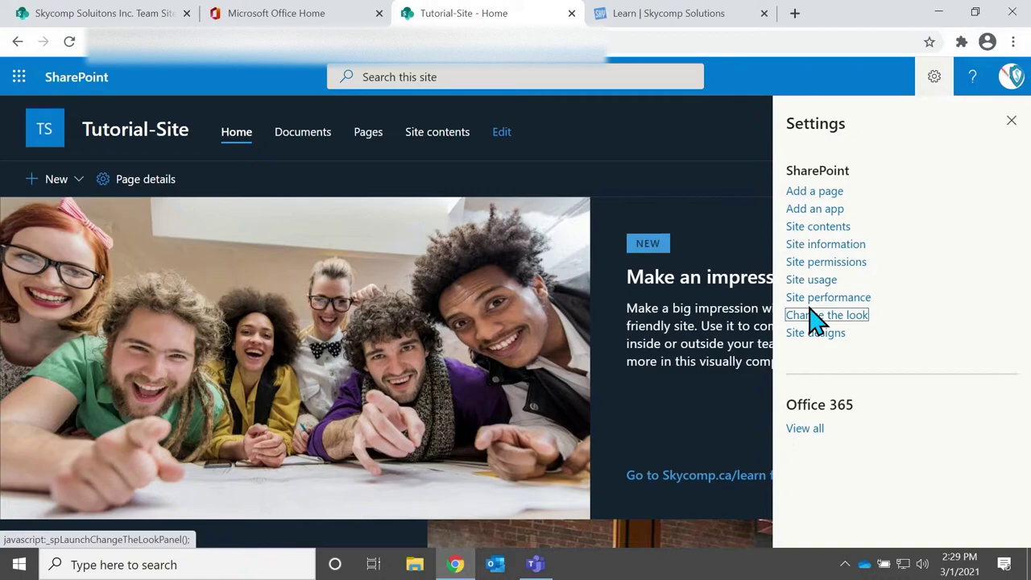
# - In the Header settings, choose the Extended layout after previewing Minimal, Compact and Standard
pyautogui.click(810, 316)
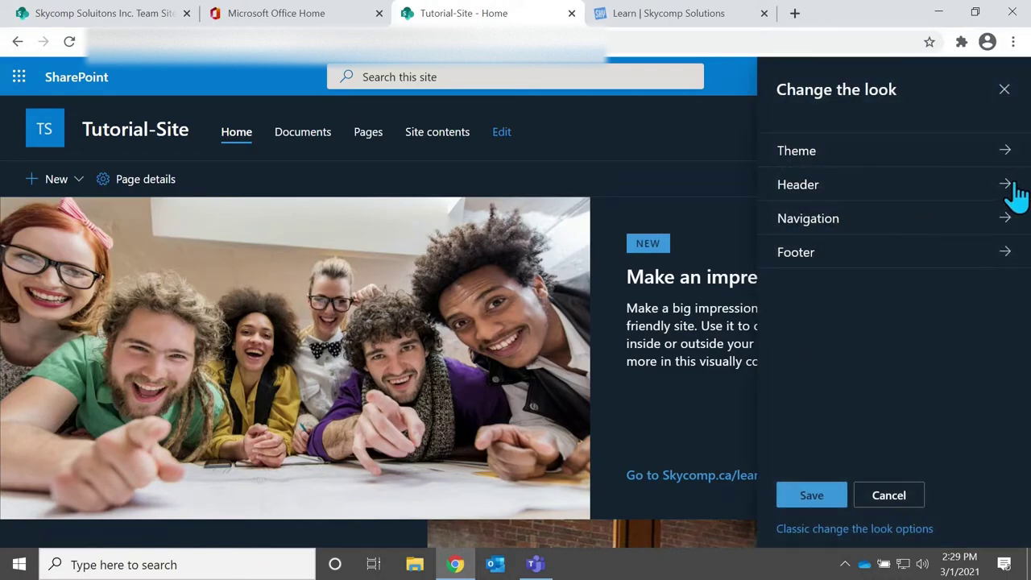
pyautogui.click(1017, 194)
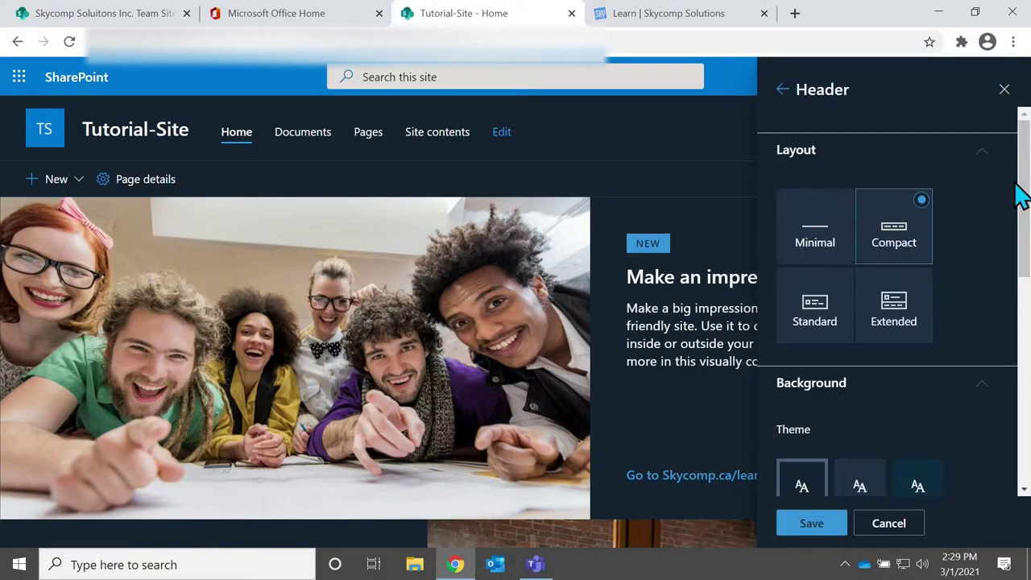
pyautogui.click(816, 218)
pyautogui.click(901, 230)
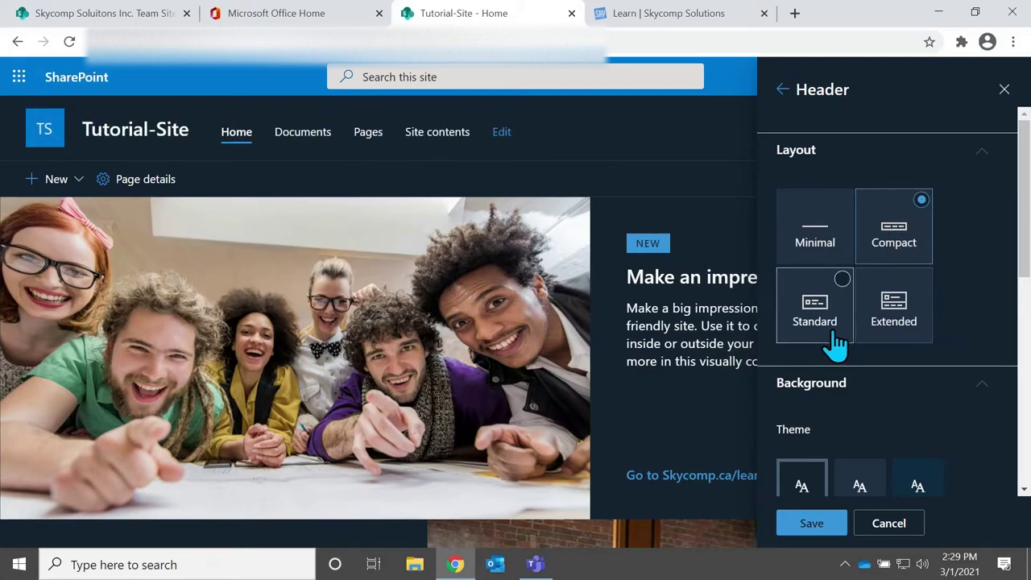
pyautogui.click(823, 320)
pyautogui.click(901, 312)
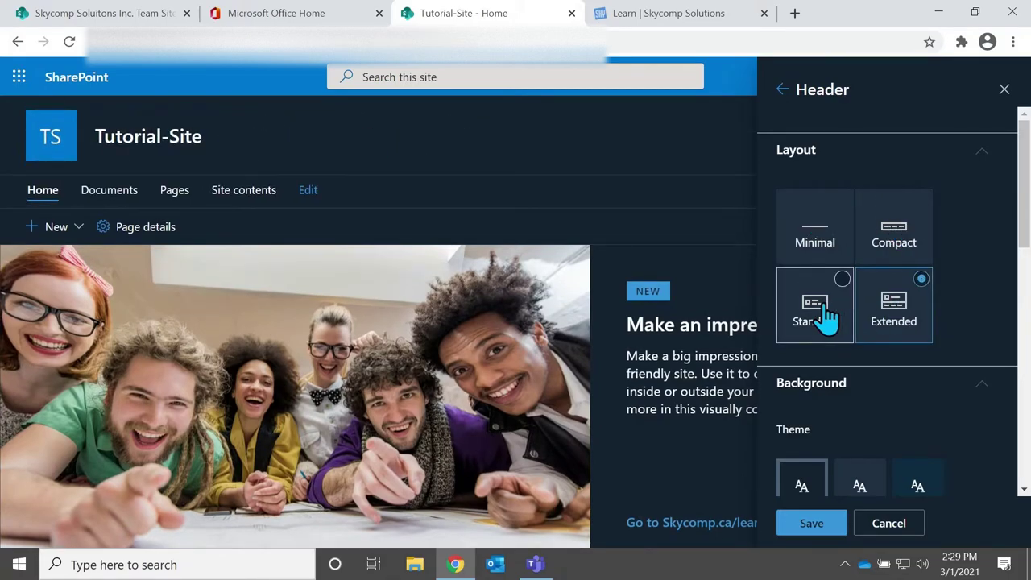
pyautogui.click(818, 308)
pyautogui.click(902, 316)
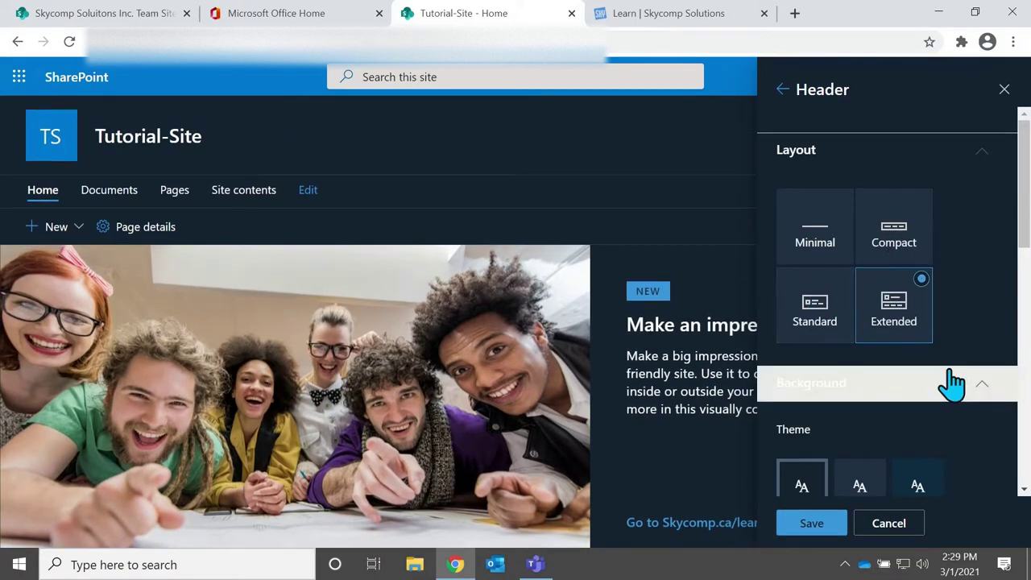
# - Set the header background to light blue after trying the dark and black swatches
pyautogui.scroll(-5, 951, 377)
pyautogui.click(801, 207)
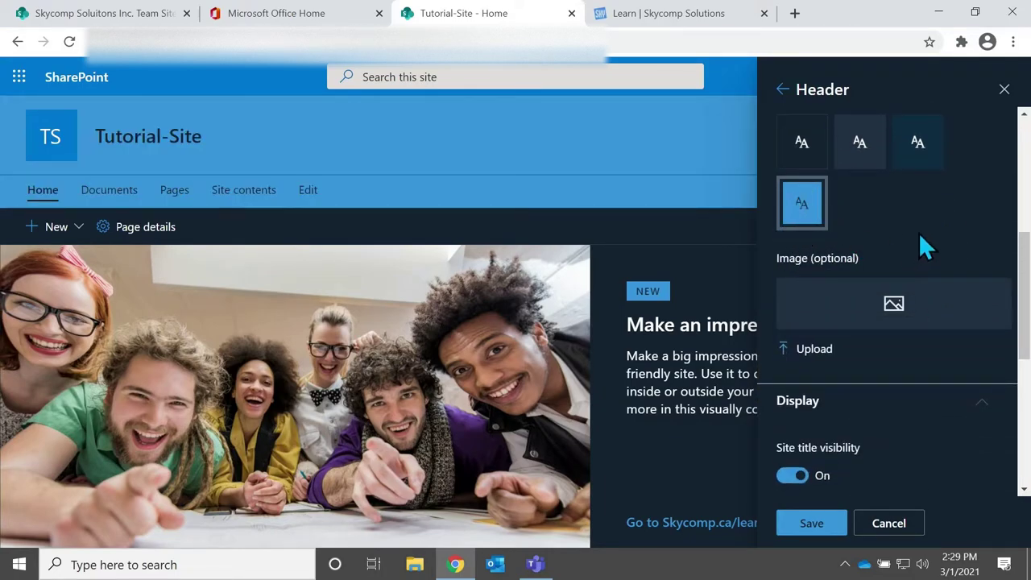
pyautogui.scroll(-1, 919, 233)
pyautogui.scroll(3, 920, 233)
pyautogui.scroll(-2, 919, 233)
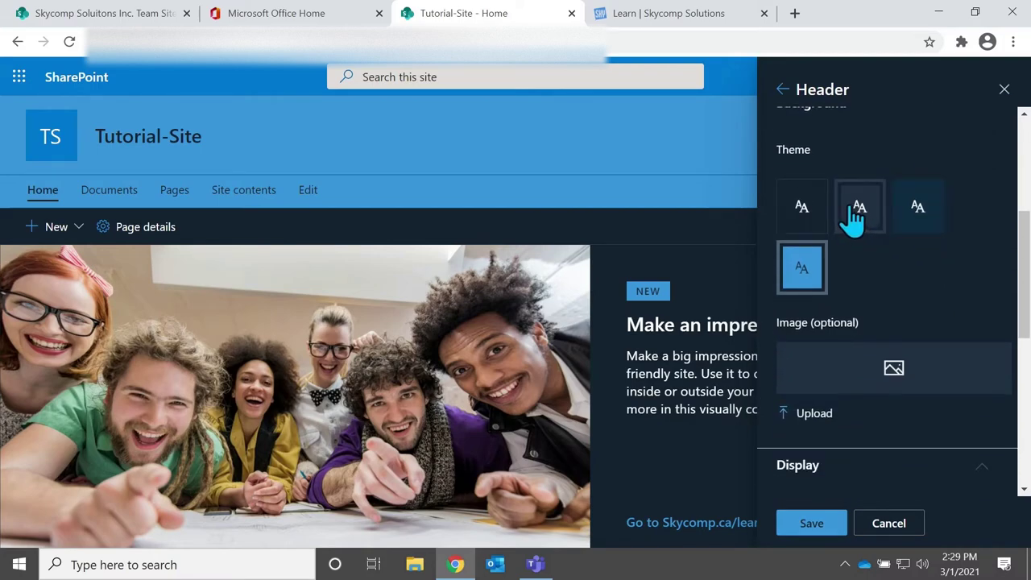
pyautogui.click(858, 212)
pyautogui.click(918, 211)
pyautogui.click(802, 211)
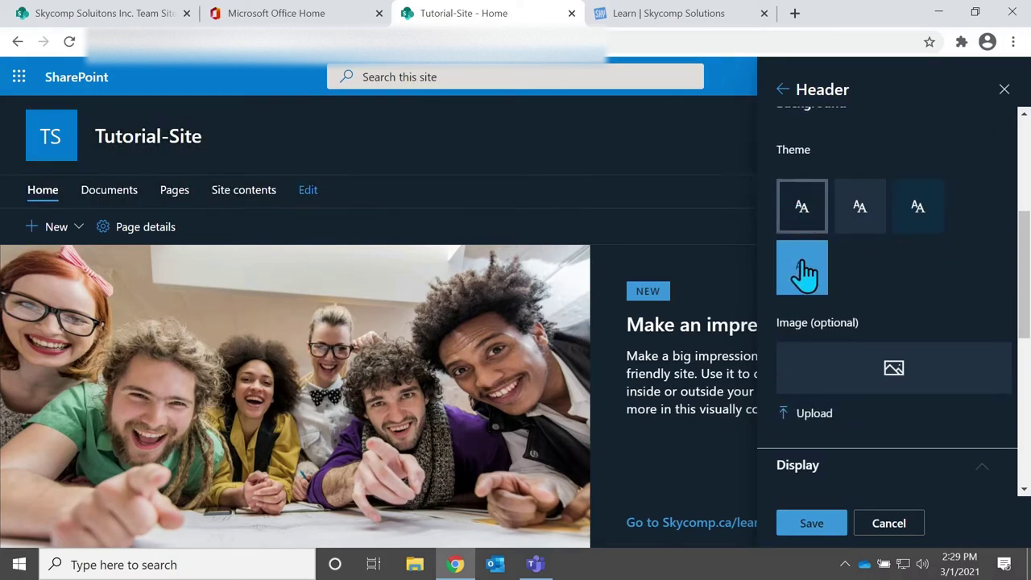
pyautogui.click(805, 271)
pyautogui.scroll(-1, 955, 304)
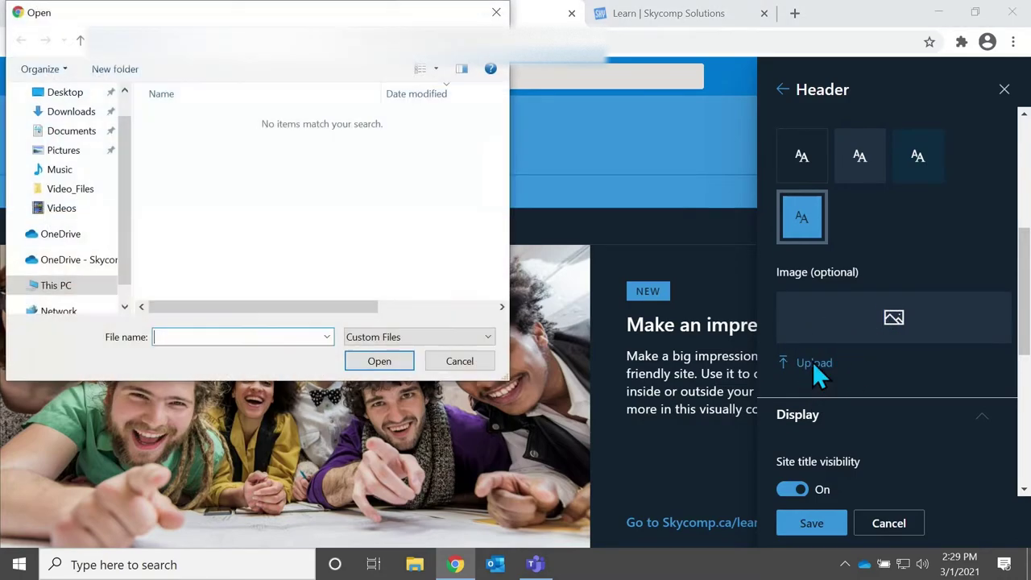
# - Close the header image file picker without choosing an image and find Logo alignment
pyautogui.click(496, 14)
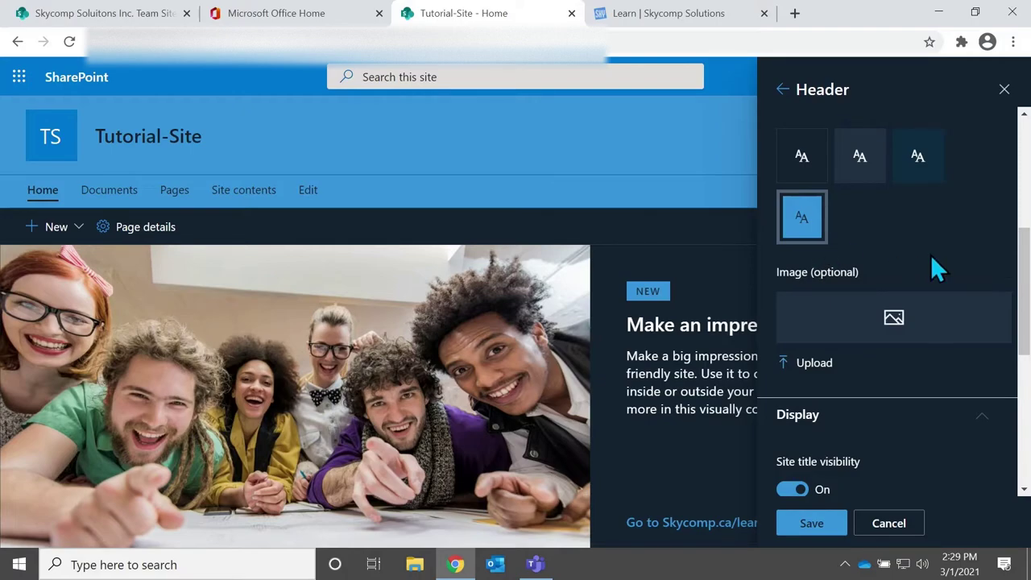
pyautogui.scroll(-1, 931, 255)
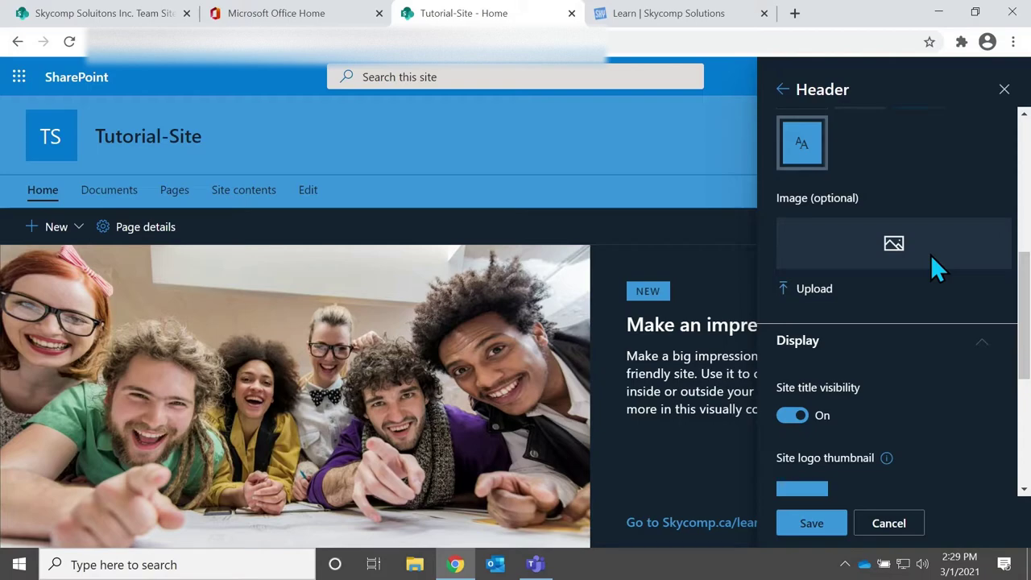
pyautogui.scroll(-1, 882, 267)
pyautogui.scroll(-2, 882, 268)
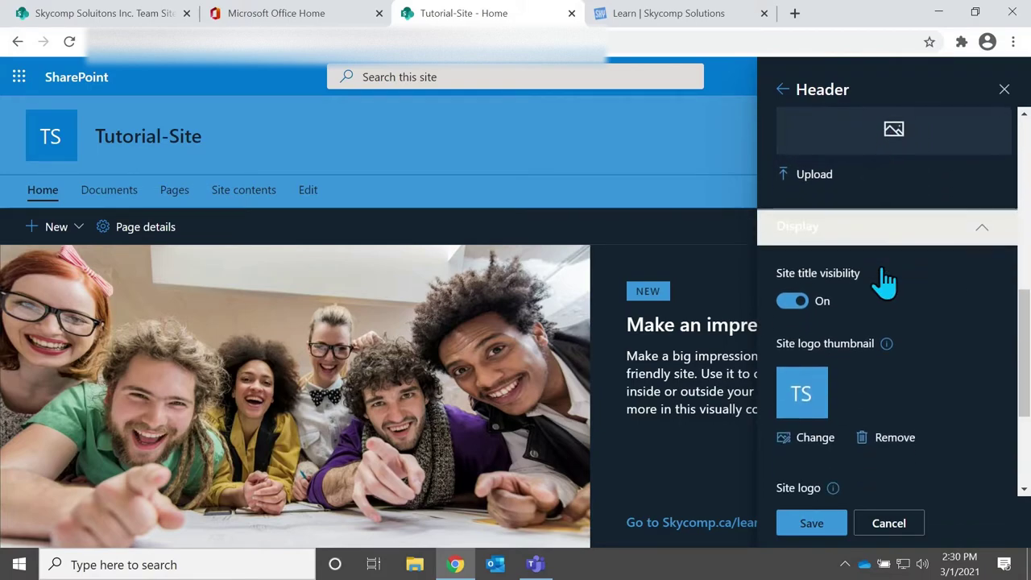
pyautogui.scroll(3, 884, 274)
pyautogui.scroll(3, 939, 289)
pyautogui.scroll(-6, 939, 289)
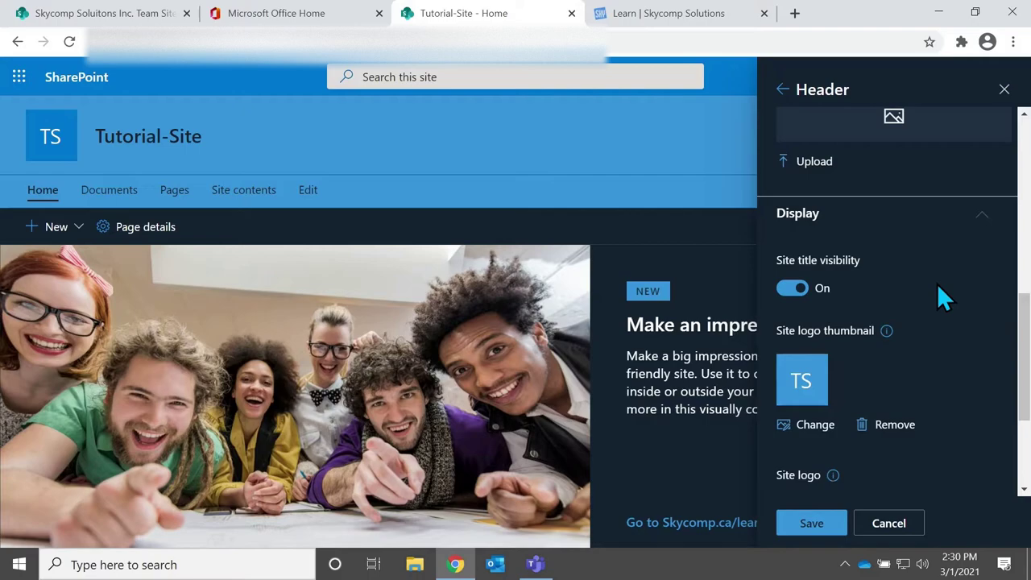
pyautogui.scroll(-5, 939, 288)
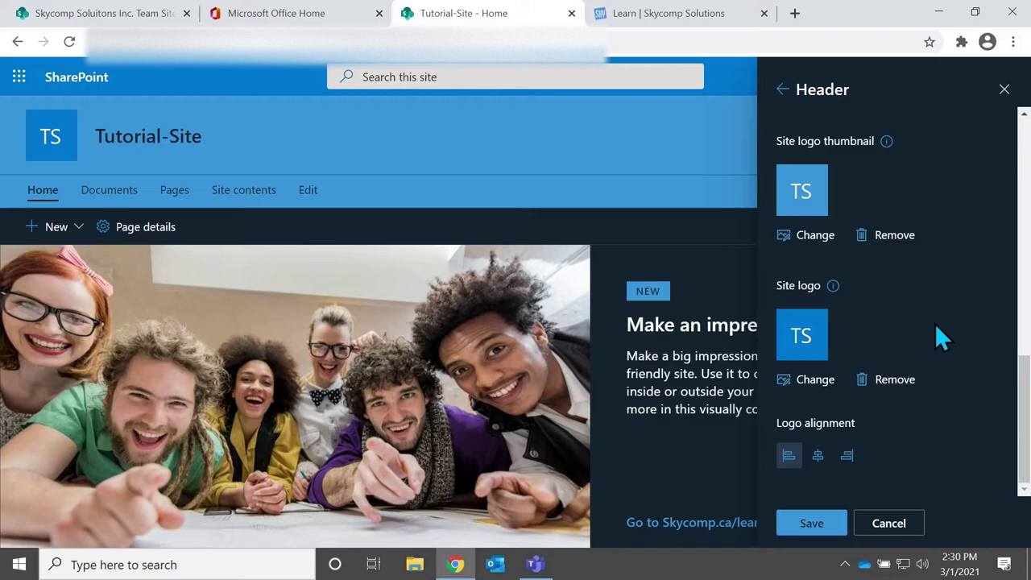
# - Set the logo alignment to Left after trying Center and Right, and save the header
pyautogui.click(819, 456)
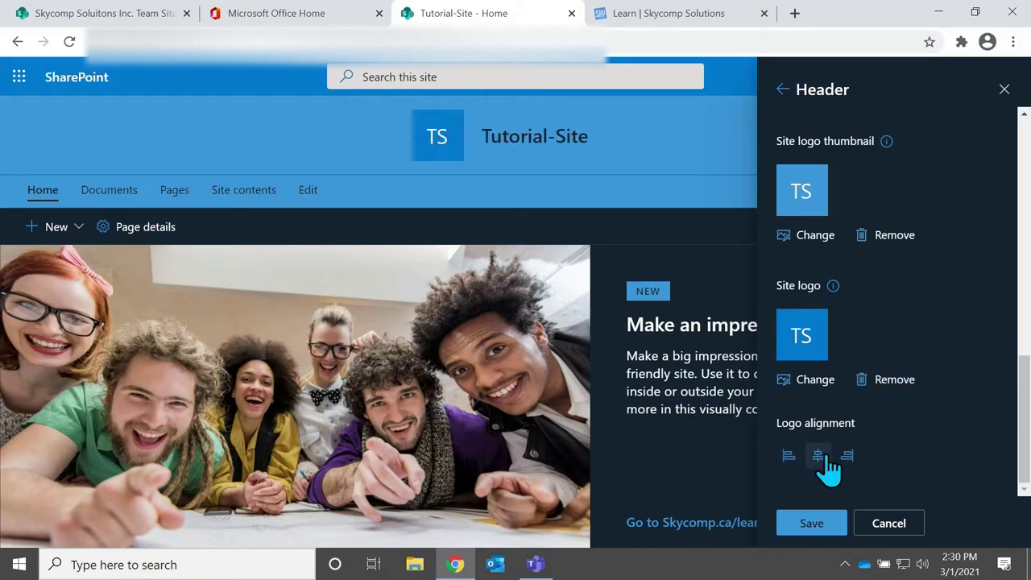
pyautogui.click(859, 453)
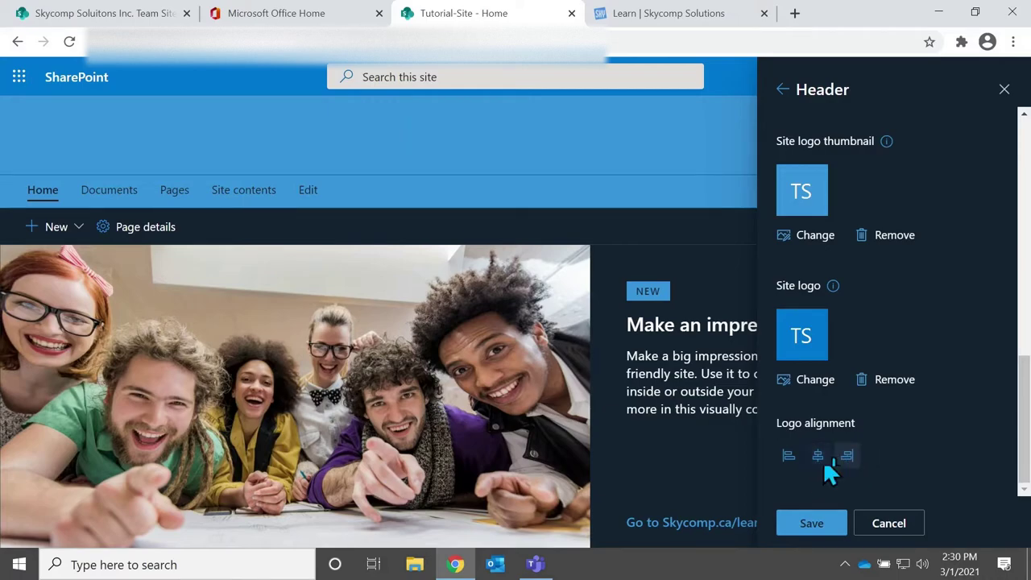
pyautogui.click(819, 456)
pyautogui.click(788, 460)
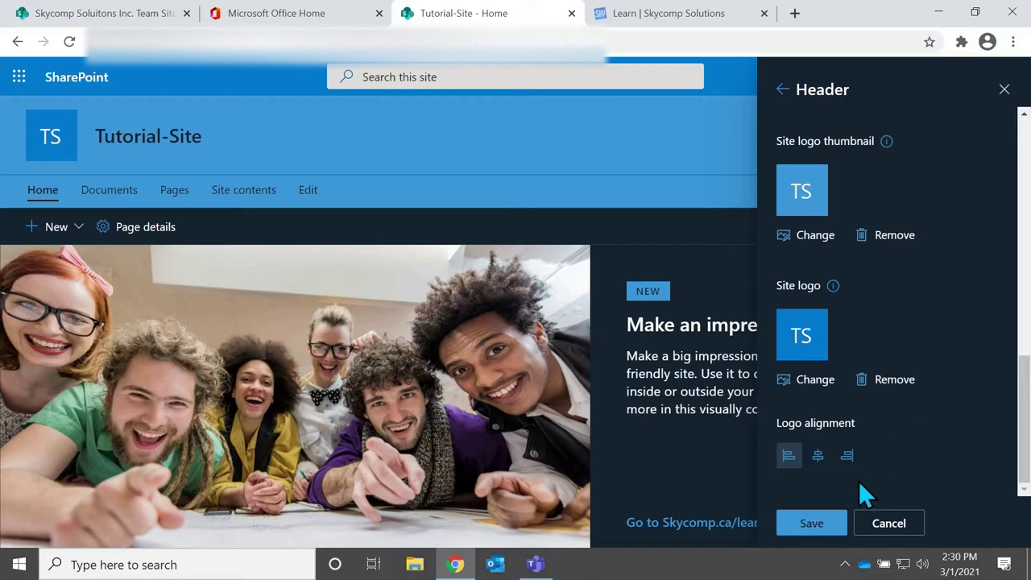
pyautogui.click(816, 525)
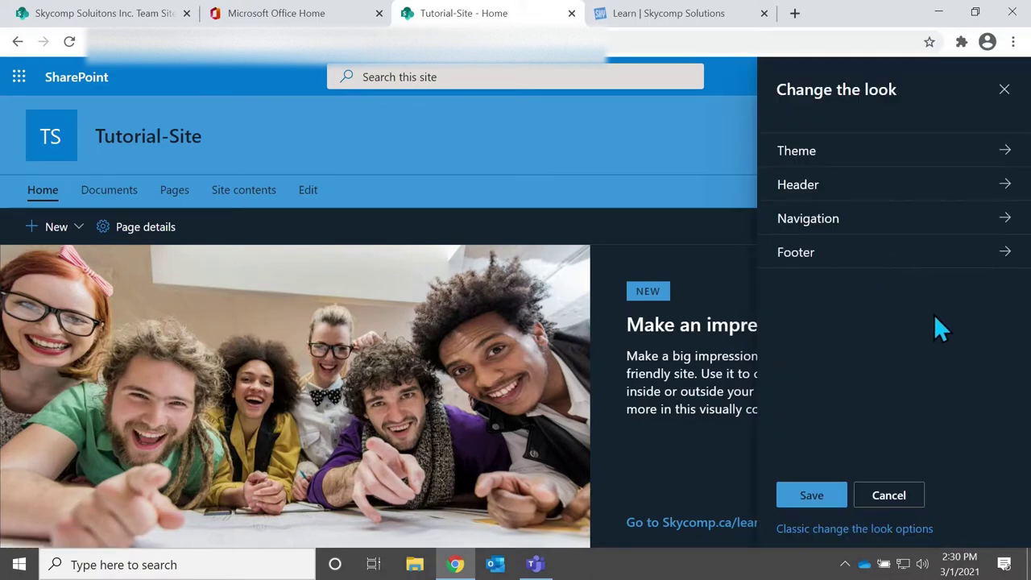
# - Set the footer layout to Extended after comparing it with Simple
pyautogui.click(999, 256)
pyautogui.click(895, 286)
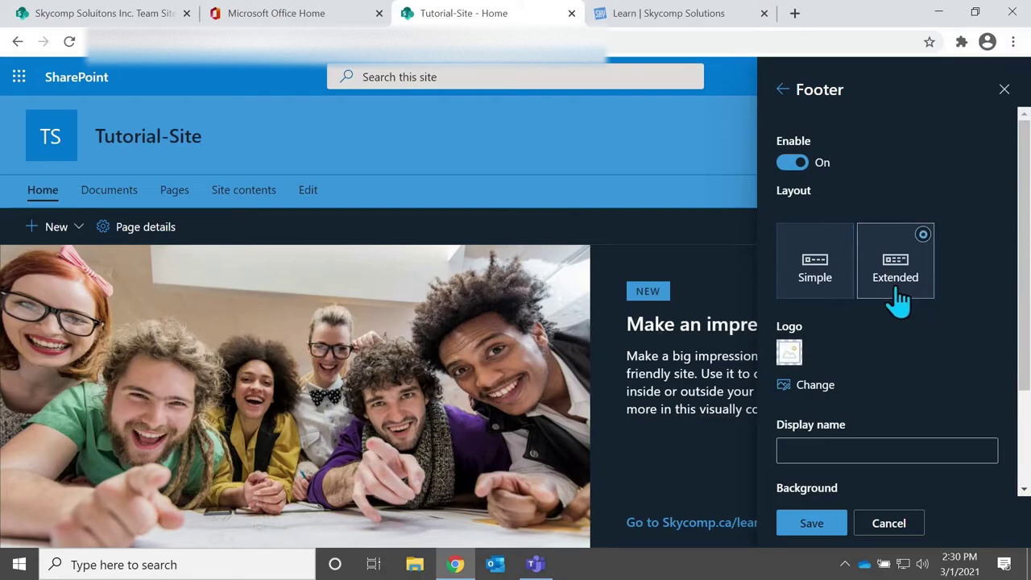
pyautogui.scroll(-10, 502, 339)
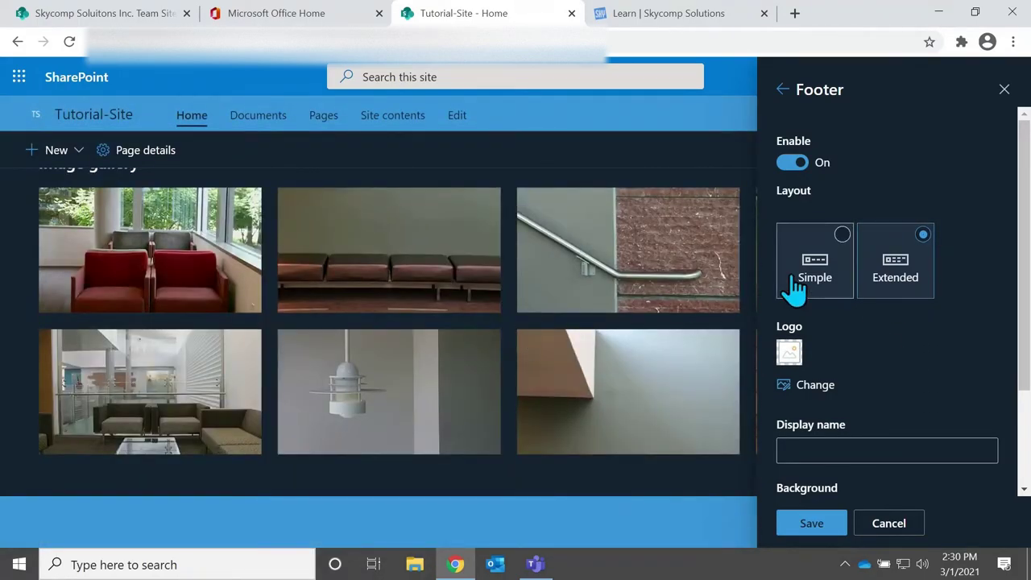
pyautogui.click(794, 284)
pyautogui.click(909, 282)
pyautogui.click(837, 286)
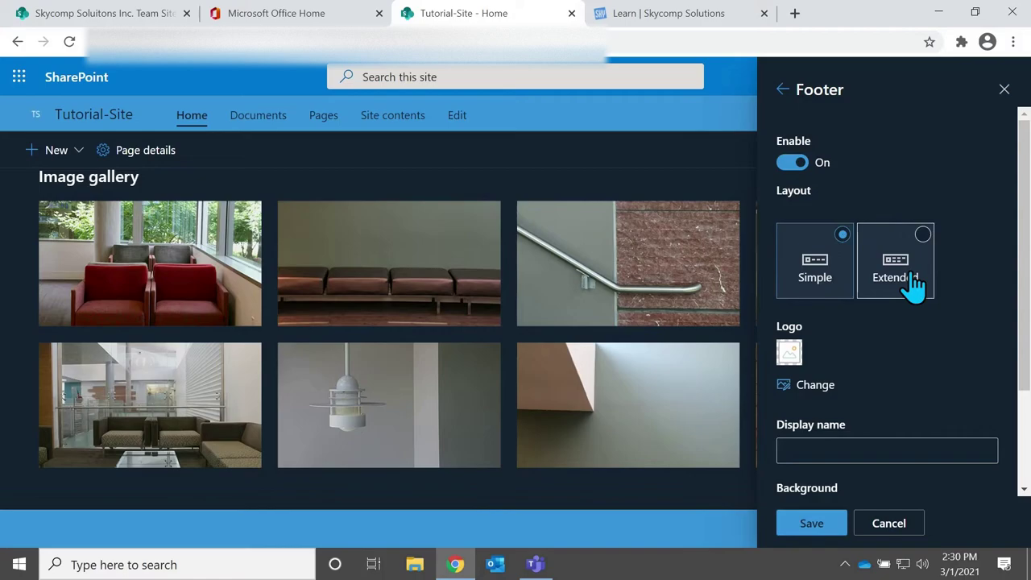
pyautogui.click(909, 276)
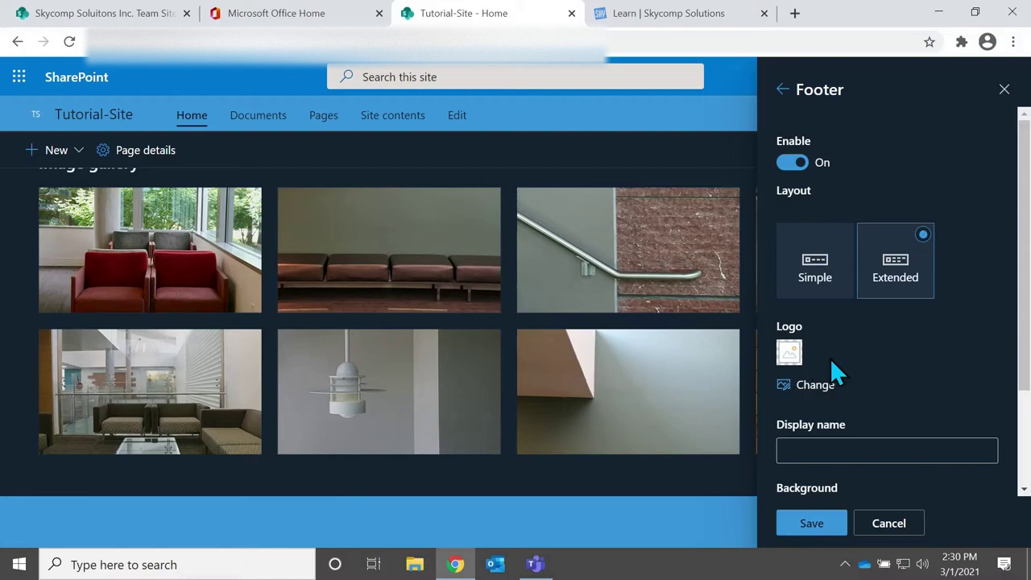
# - Enter Skycomp.ca/learn as the footer display name
pyautogui.scroll(-1, 859, 387)
pyautogui.scroll(-1, 860, 386)
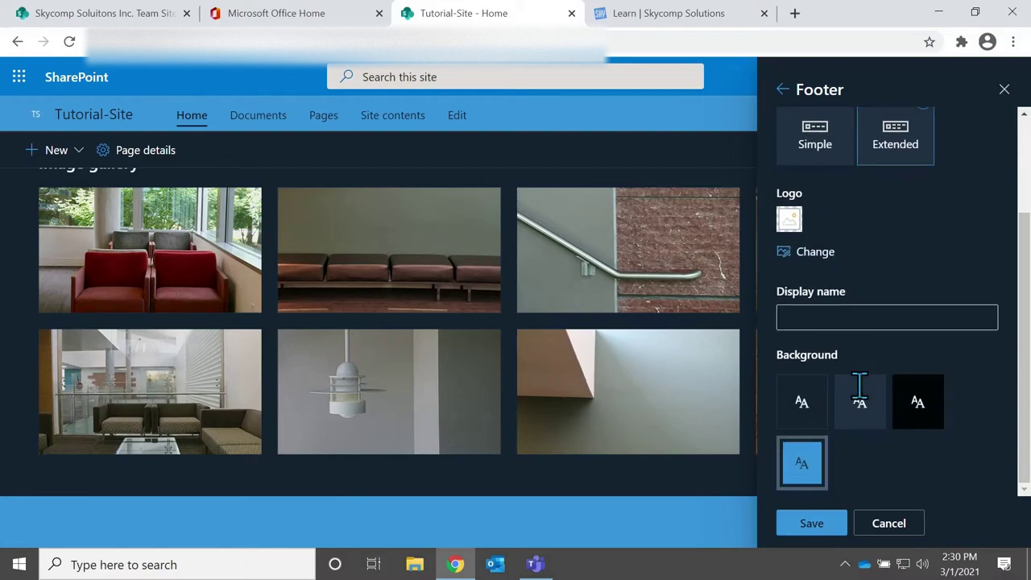
pyautogui.click(843, 318)
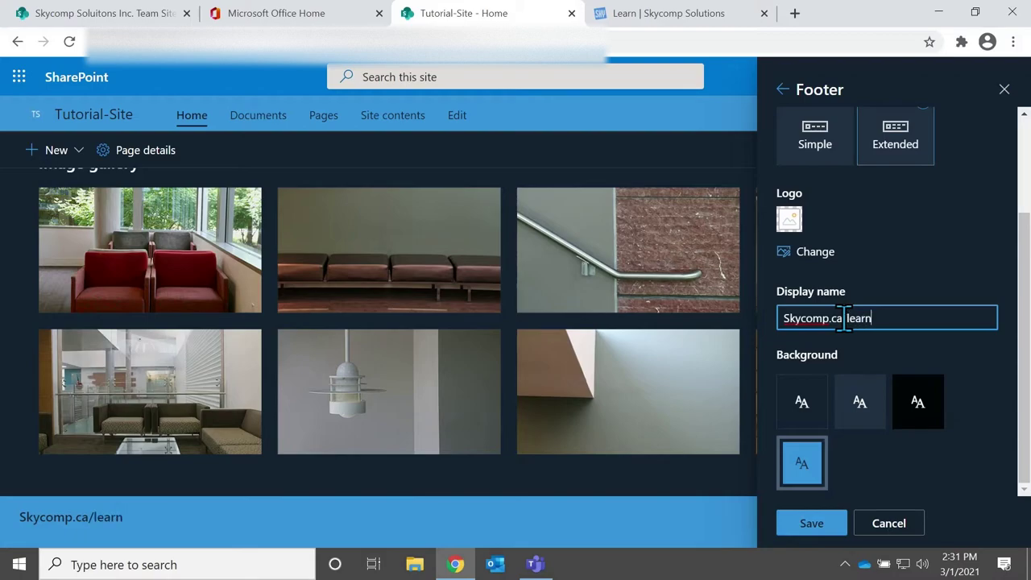
# - Choose the blue footer background after trying black and navy, and save the footer
pyautogui.click(934, 409)
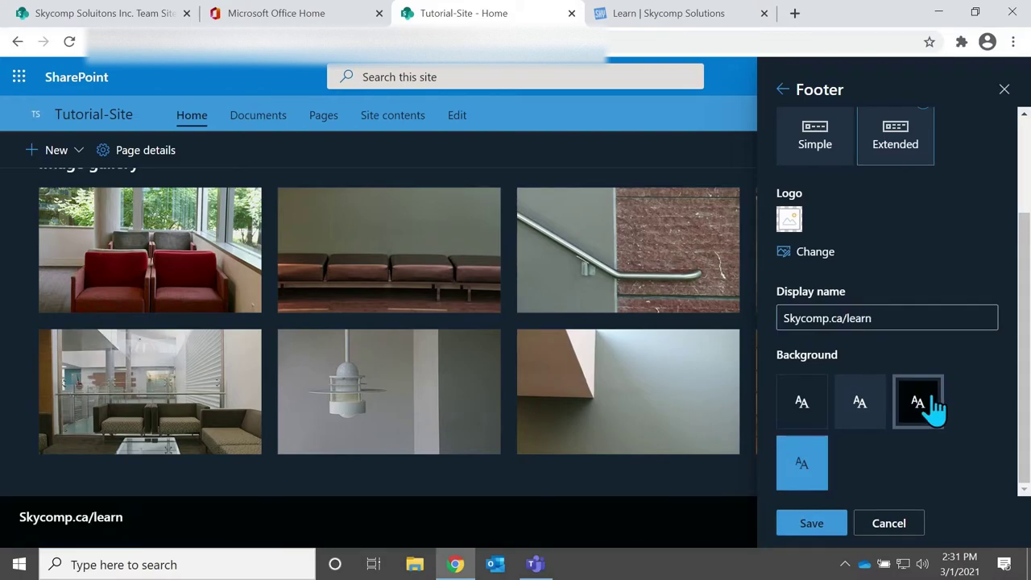
pyautogui.click(805, 411)
pyautogui.click(810, 463)
pyautogui.click(862, 409)
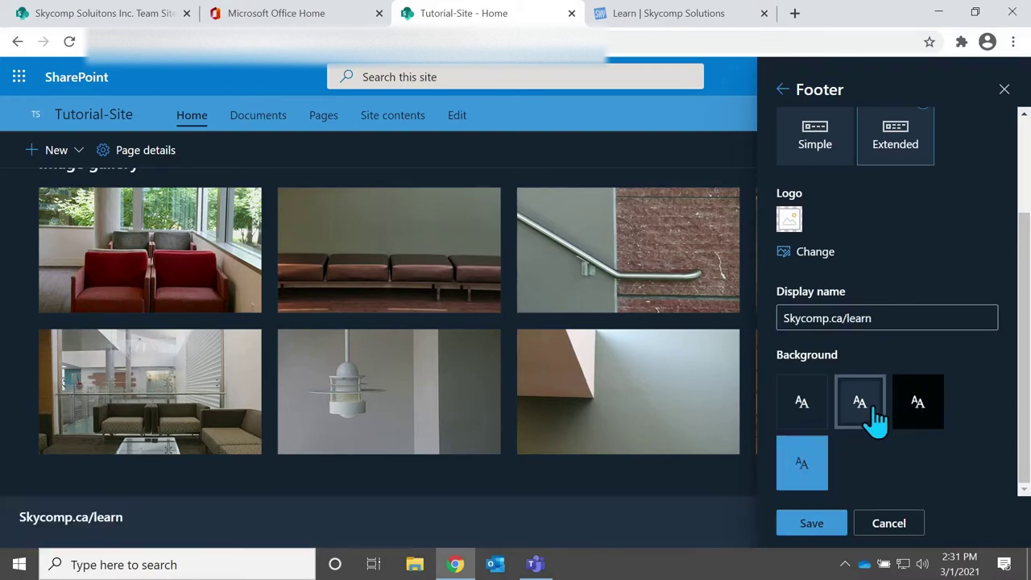
pyautogui.click(815, 469)
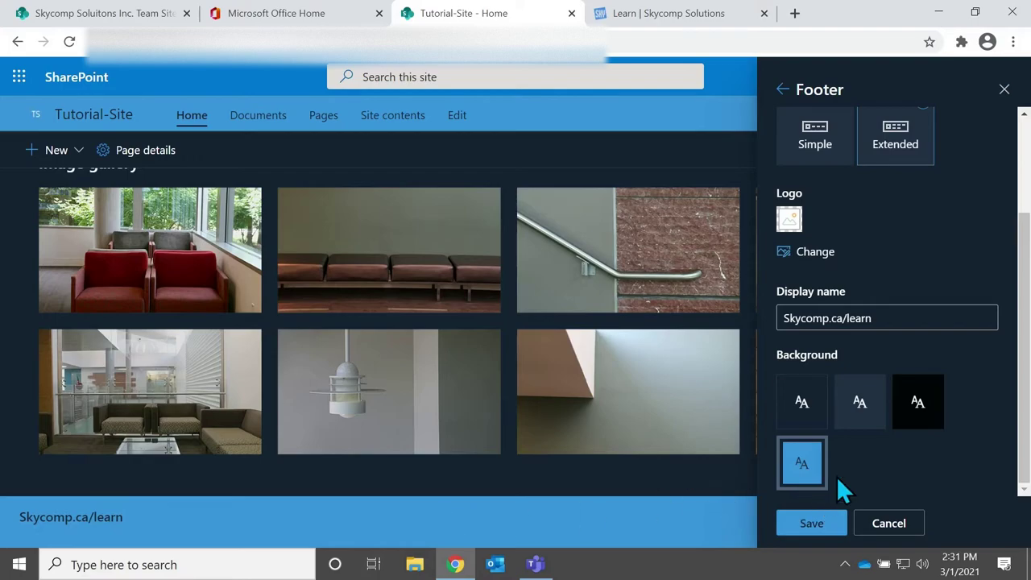
pyautogui.scroll(1, 850, 459)
pyautogui.scroll(-1, 856, 431)
pyautogui.click(826, 527)
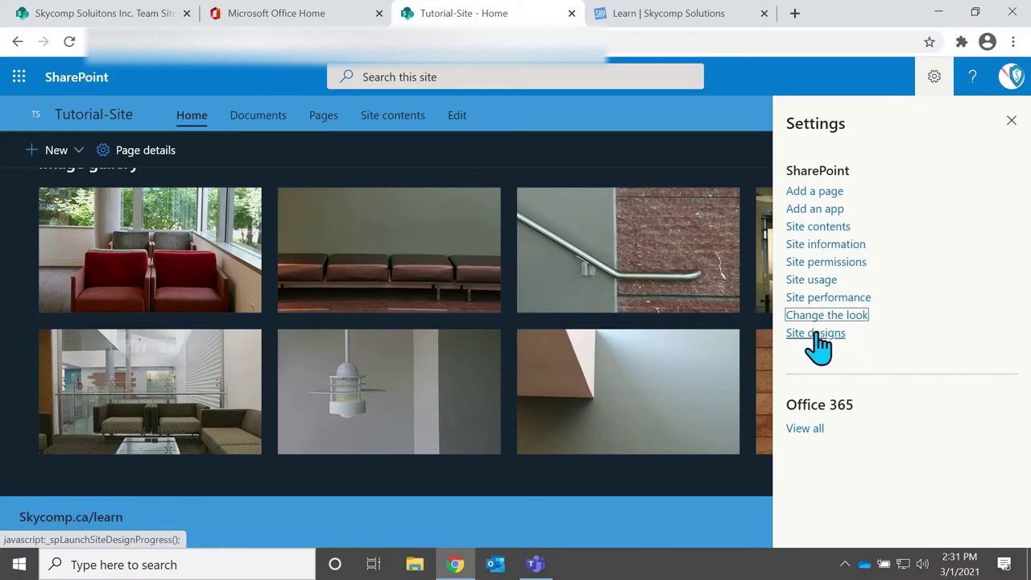
# - Close the Settings pane, then reopen it and view the available site designs
pyautogui.click(1012, 121)
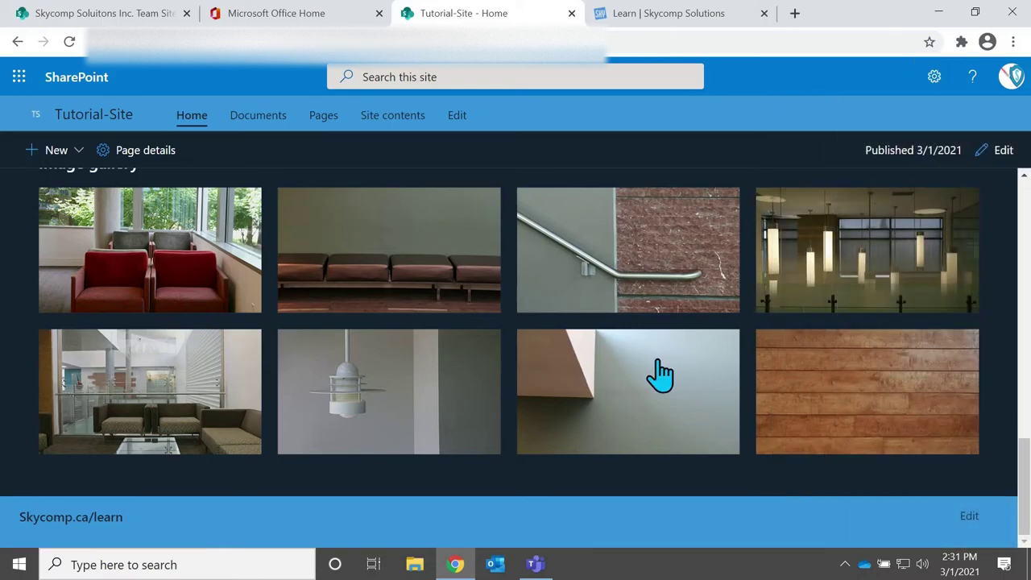
pyautogui.scroll(15, 536, 326)
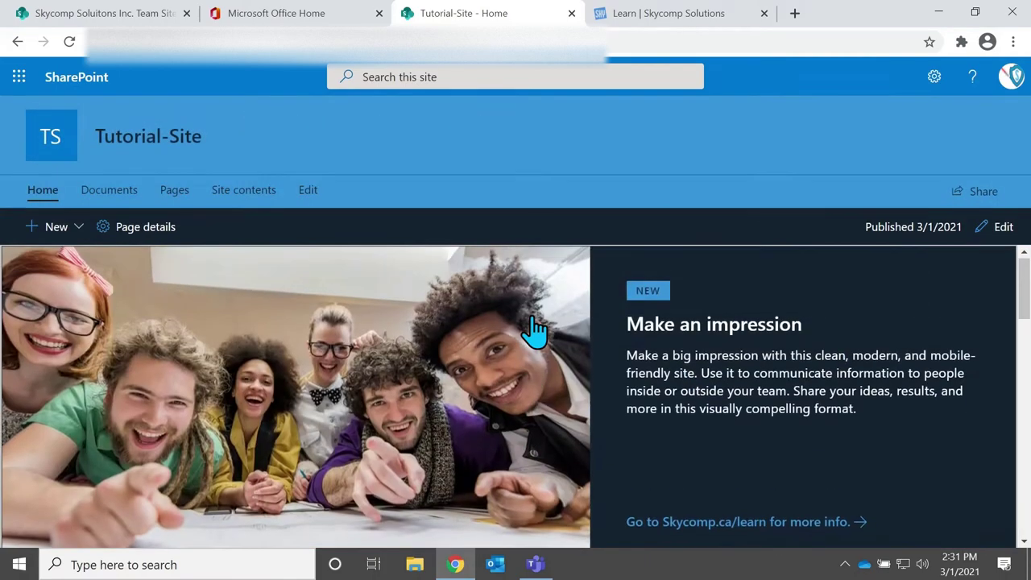
pyautogui.scroll(-3, 536, 326)
pyautogui.scroll(3, 535, 327)
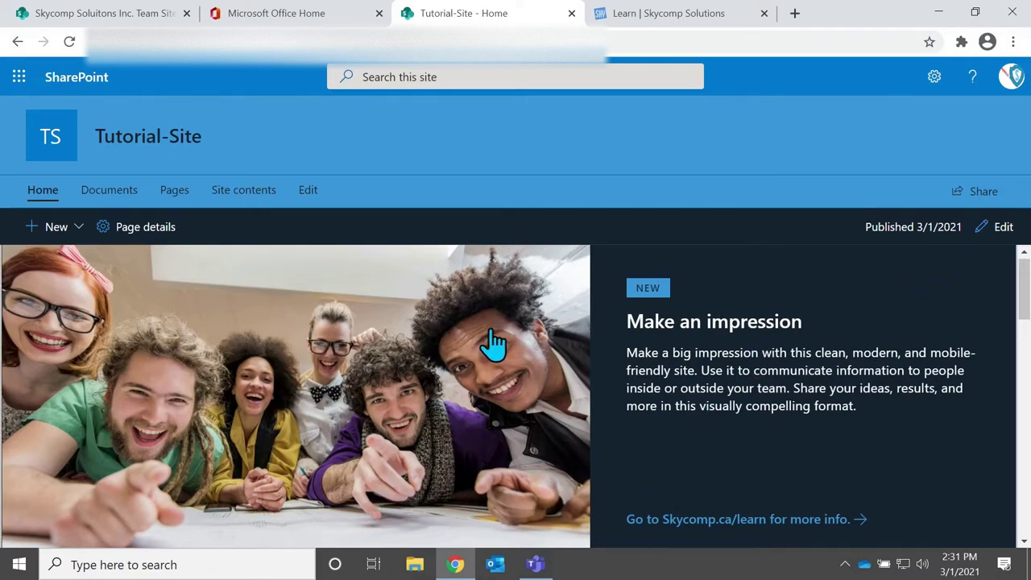
pyautogui.click(934, 78)
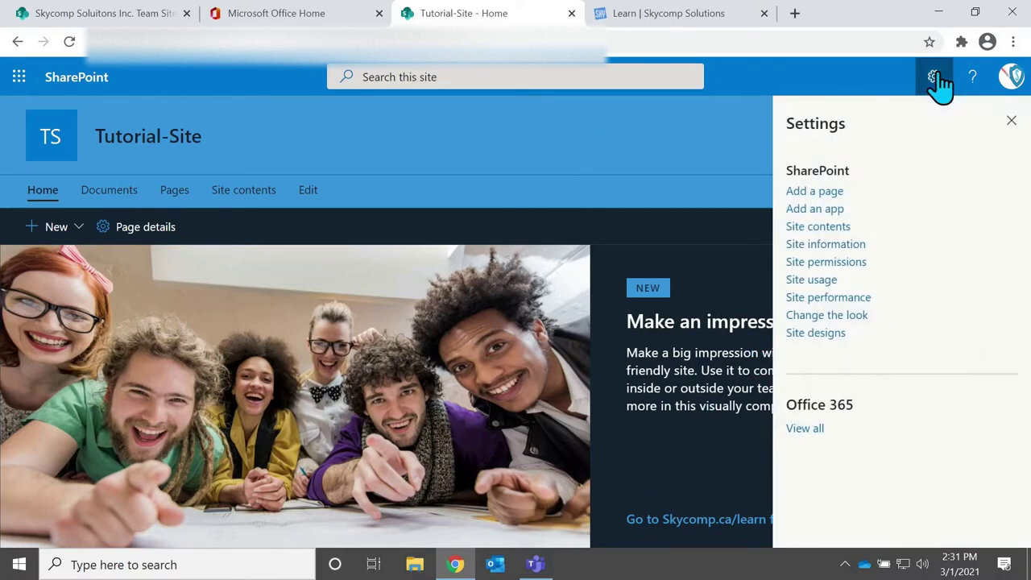
pyautogui.click(802, 334)
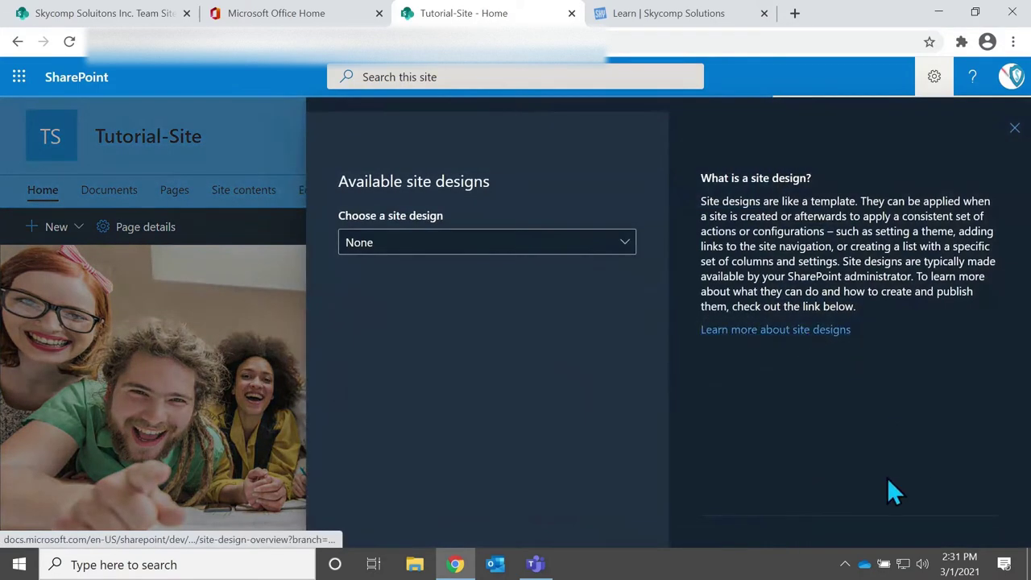
# - Read the 'Learn more about site designs' article in a new tab, then close it
pyautogui.rightClick(650, 268)
pyautogui.click(597, 246)
pyautogui.click(597, 255)
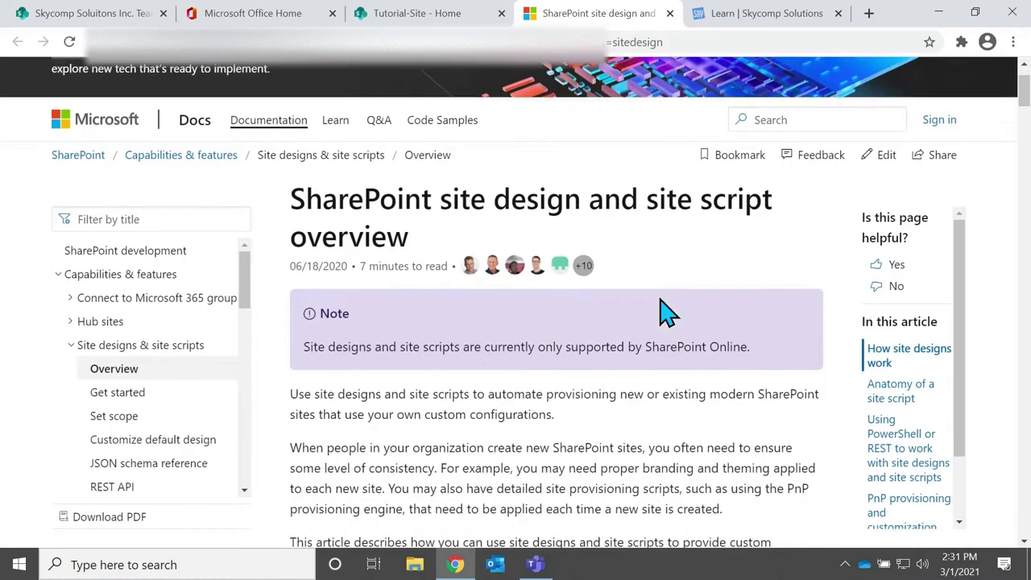
pyautogui.scroll(-9, 661, 313)
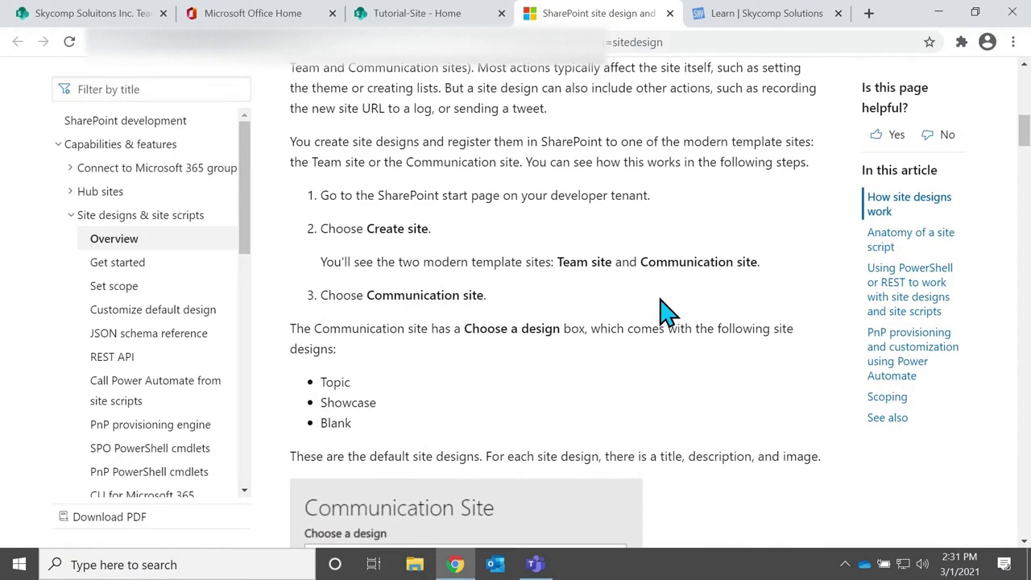
pyautogui.scroll(-2, 661, 311)
pyautogui.hotkey('ctrl', 'w')
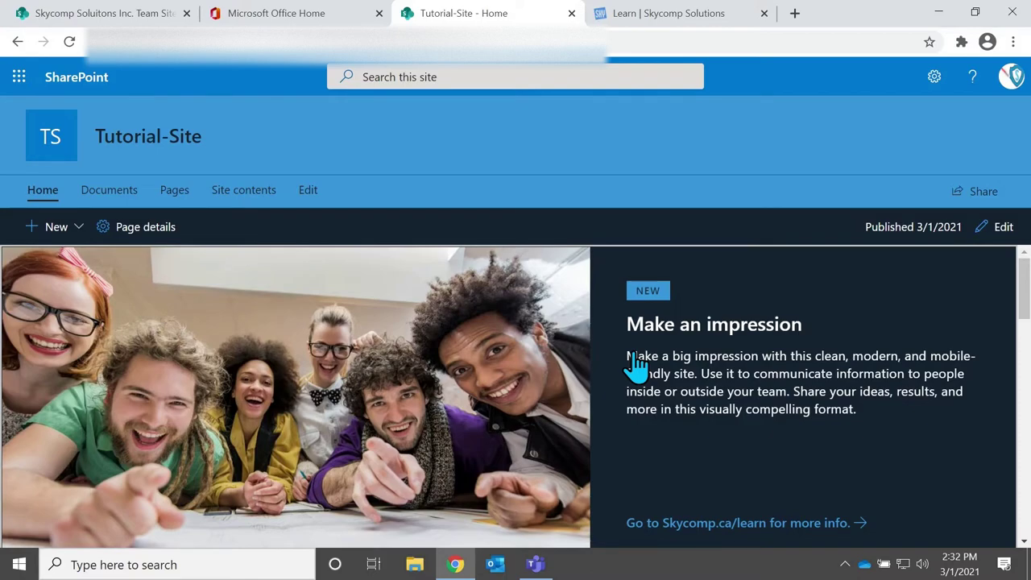
# - Browse the New menu, Documents and Pages, then open Site contents with navigation editing
pyautogui.click(49, 228)
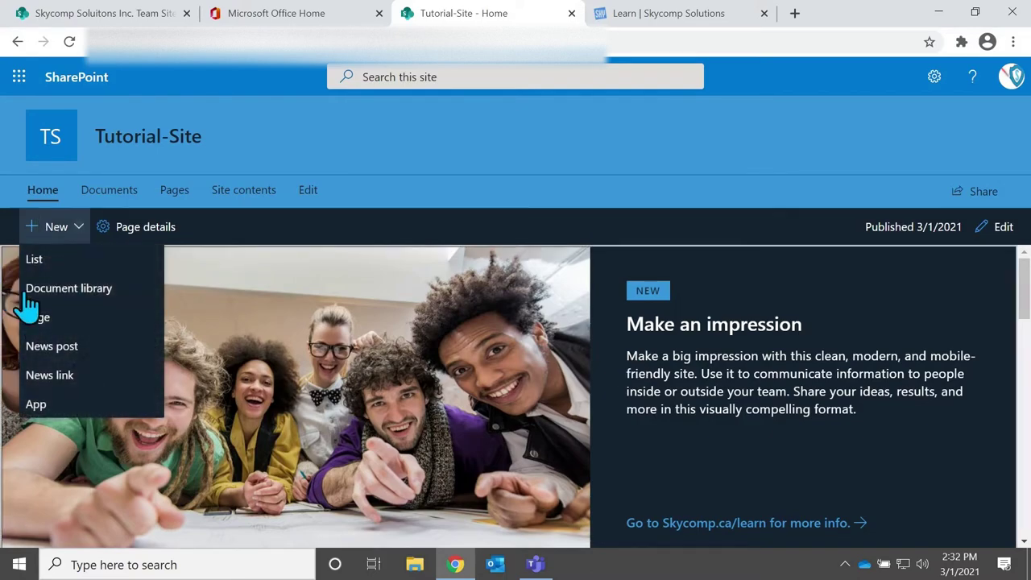
pyautogui.click(510, 205)
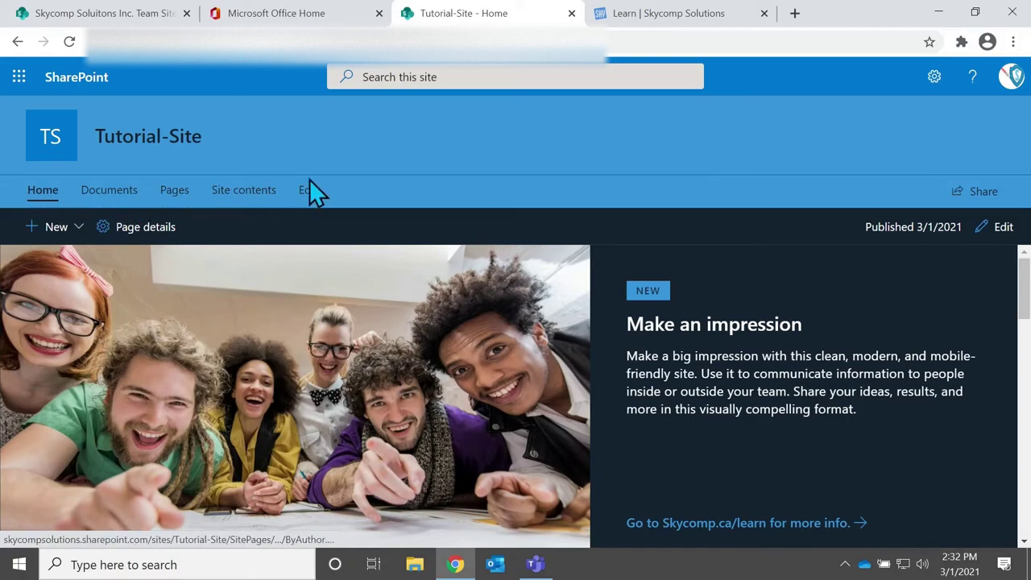
pyautogui.click(108, 194)
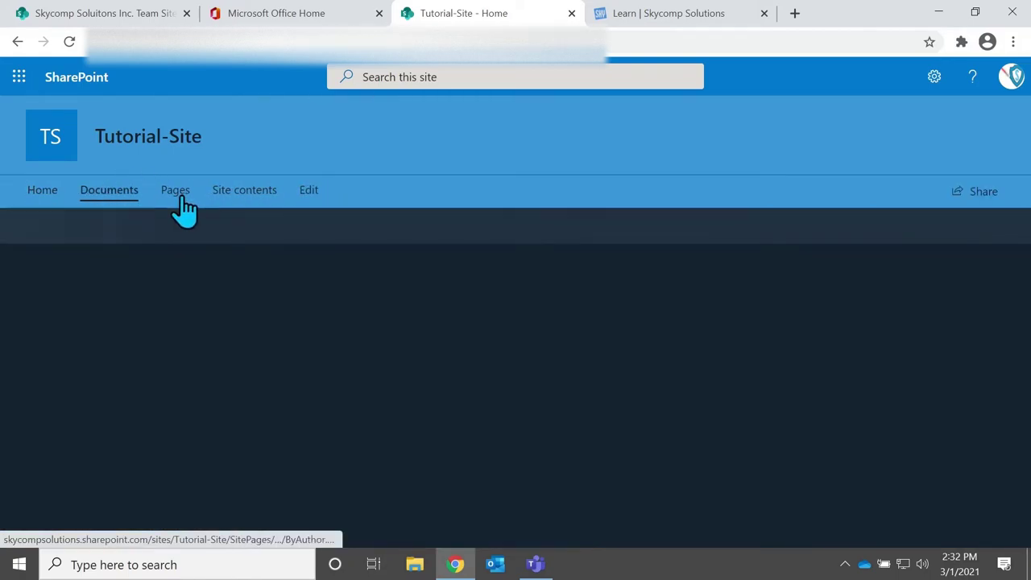
pyautogui.click(179, 208)
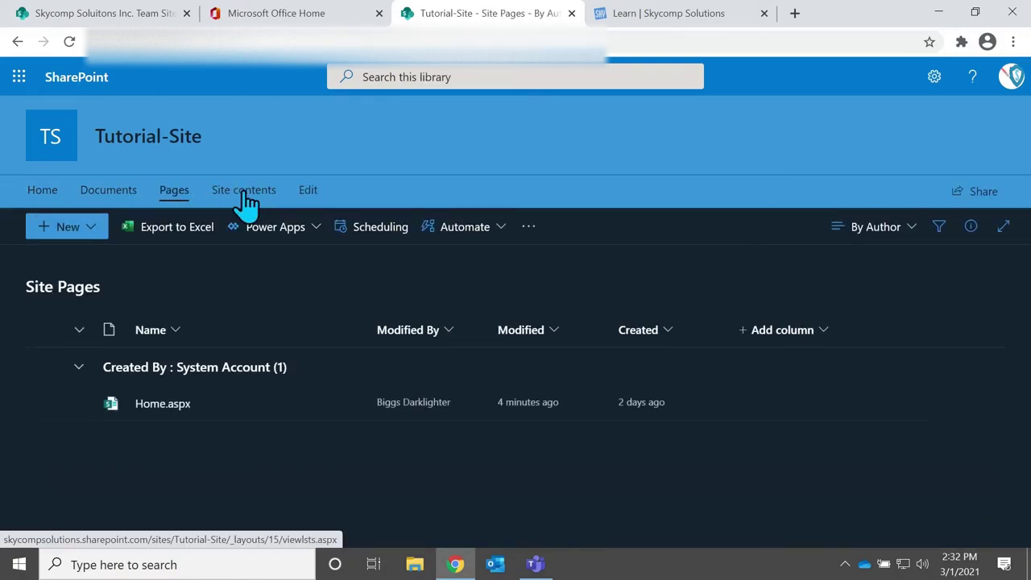
pyautogui.click(245, 192)
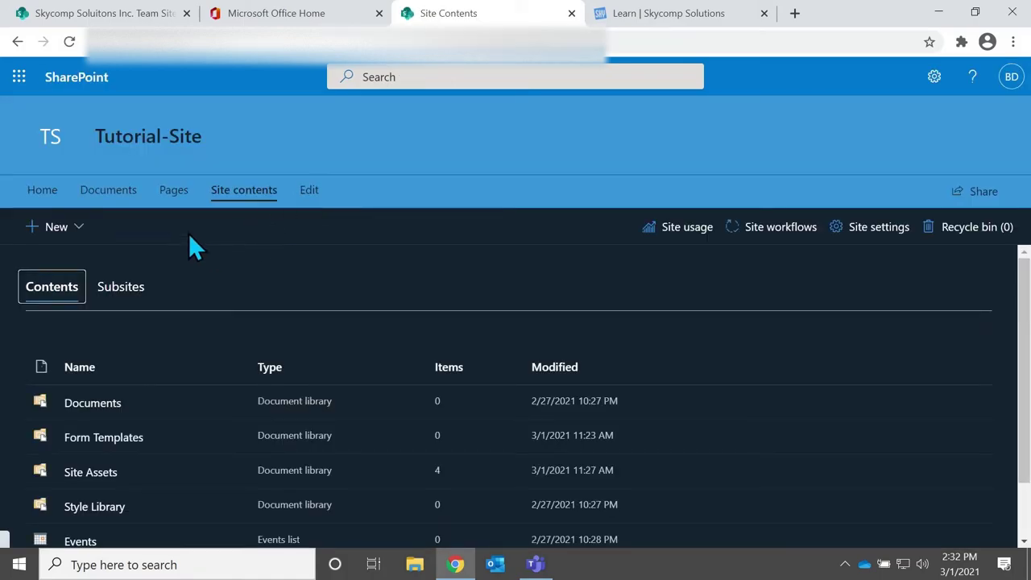
pyautogui.click(310, 192)
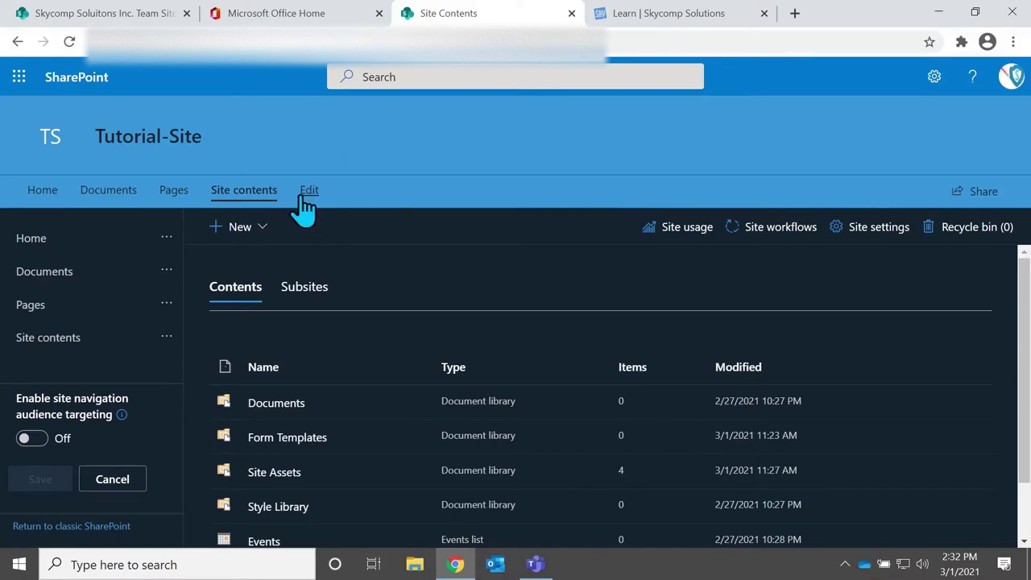
# - Leave navigation audience targeting off and discard the navigation edits
pyautogui.scroll(-2, 464, 260)
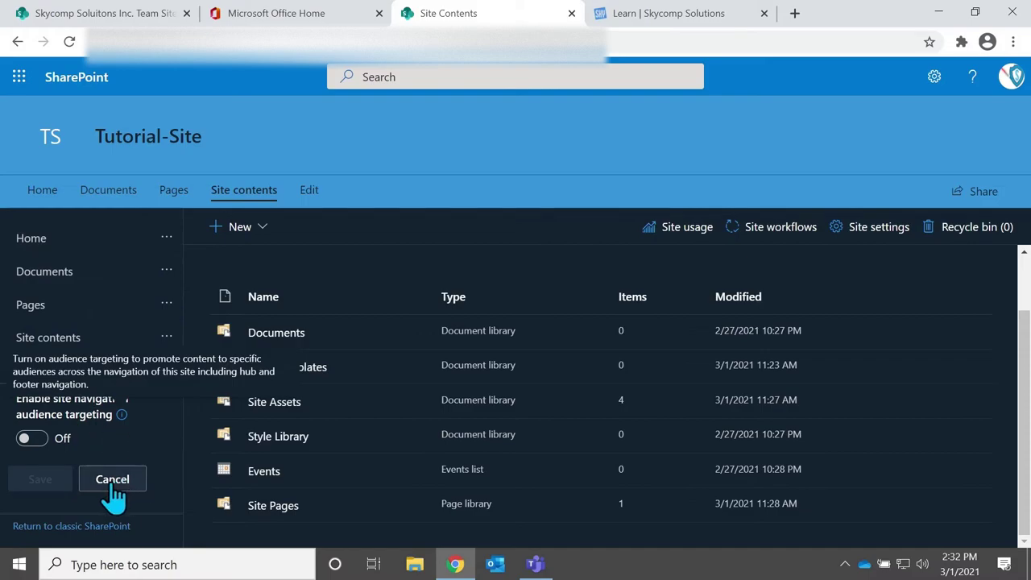
pyautogui.click(32, 439)
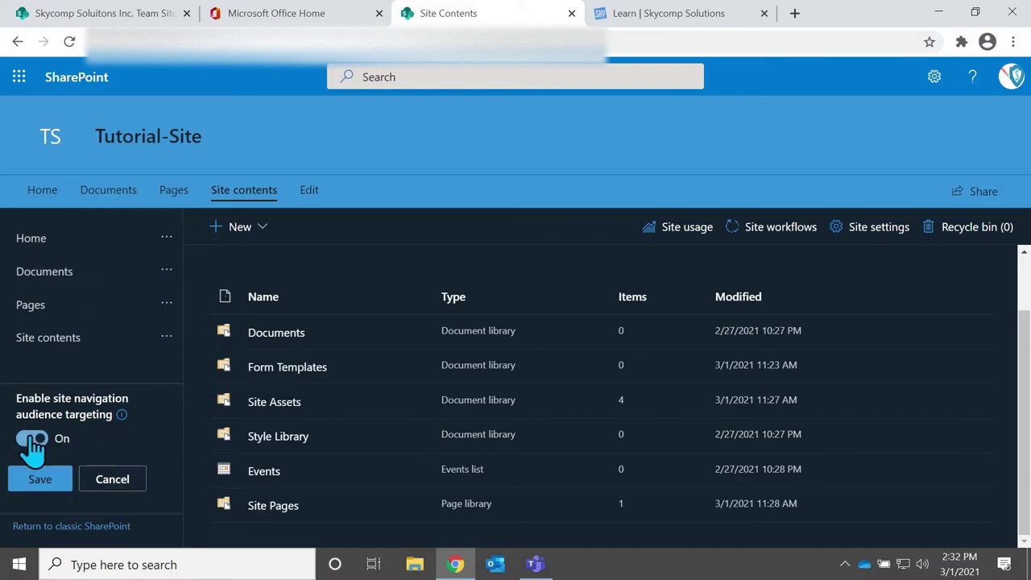
pyautogui.click(32, 439)
pyautogui.click(115, 480)
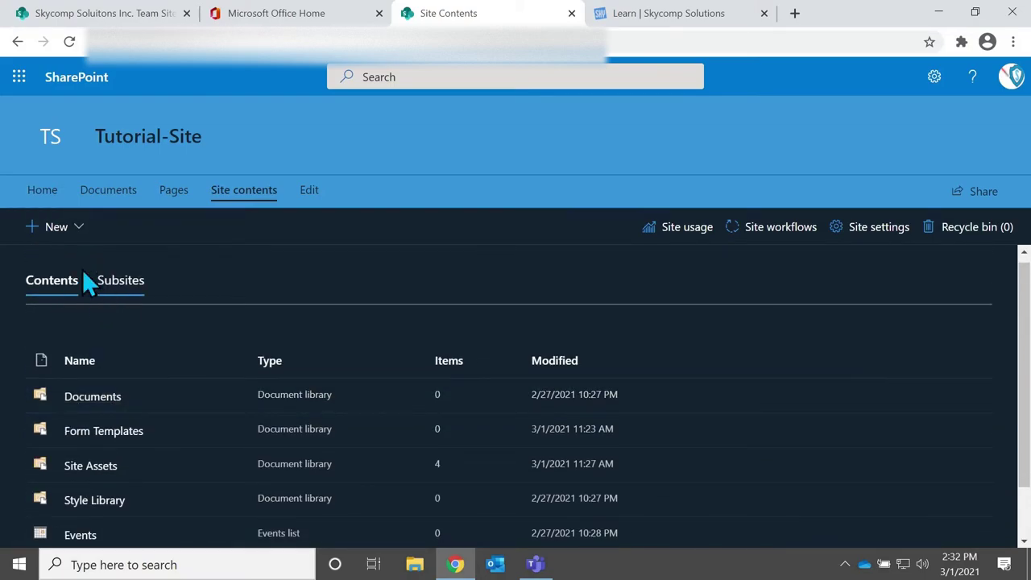
# - Inspect the Pages and Home navigation links without changes, then start a new page
pyautogui.click(34, 230)
pyautogui.click(253, 251)
pyautogui.click(311, 192)
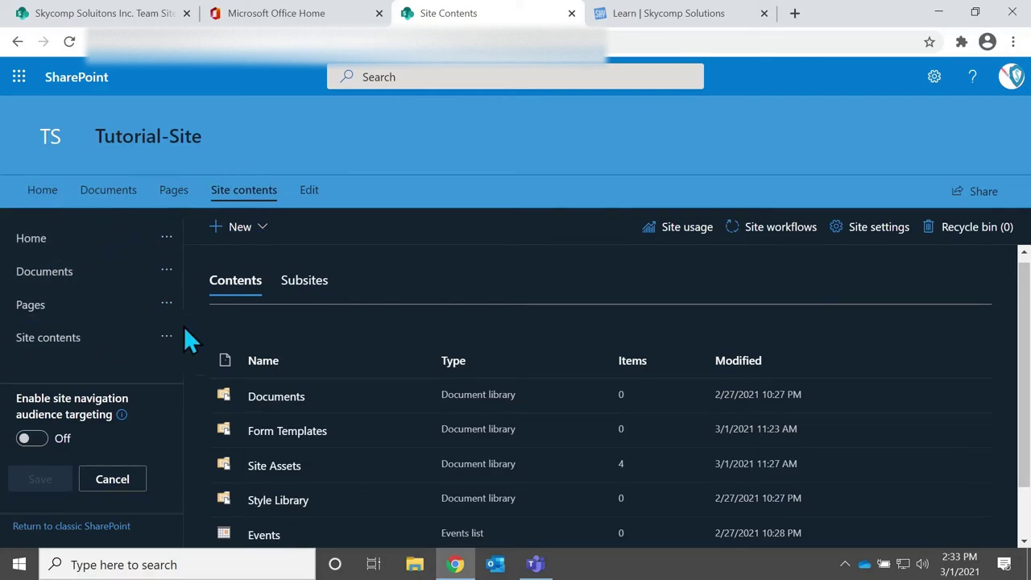
pyautogui.click(167, 305)
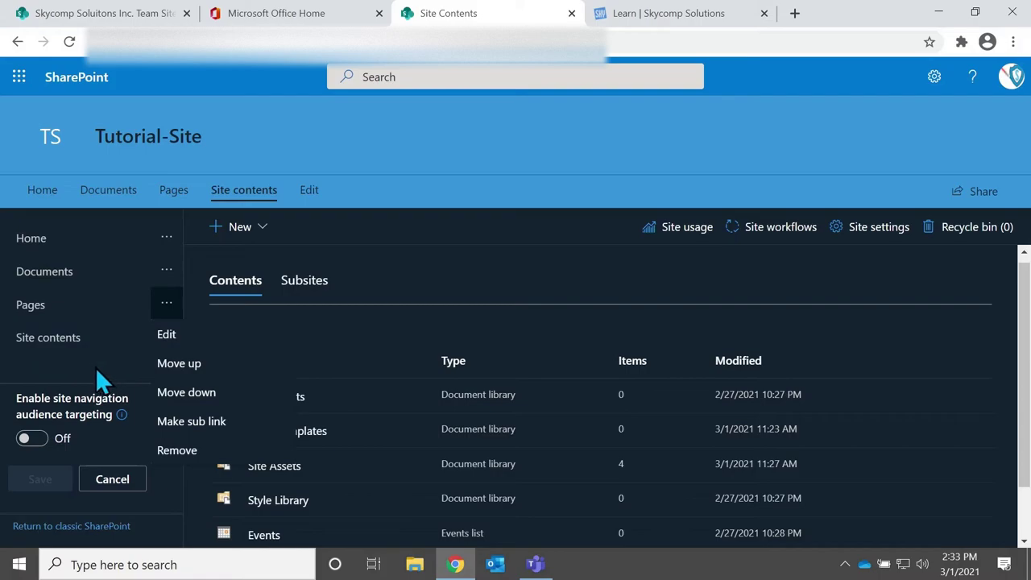
pyautogui.press('Escape')
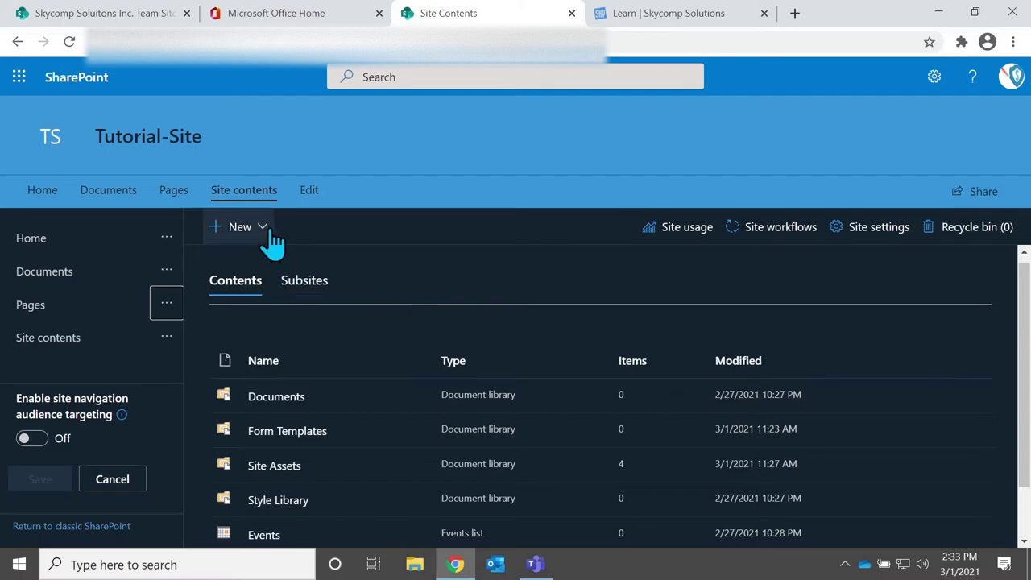
pyautogui.click(161, 239)
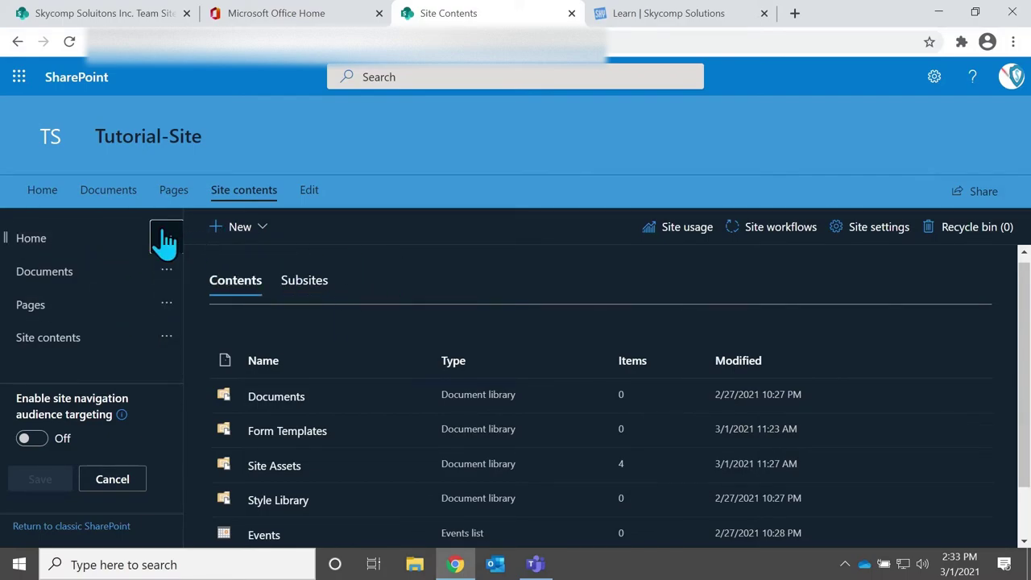
pyautogui.click(166, 239)
pyautogui.click(166, 269)
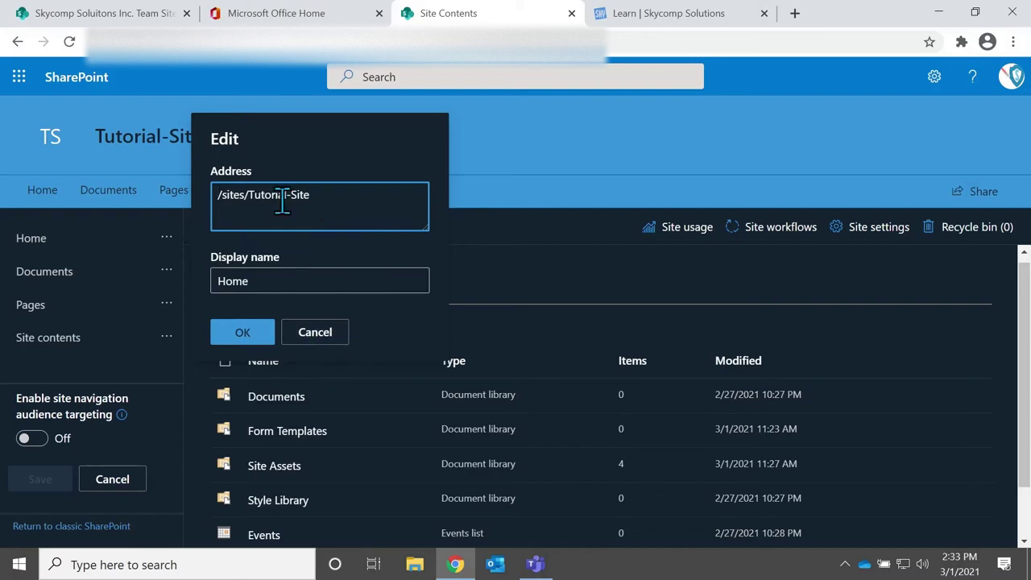
pyautogui.click(319, 337)
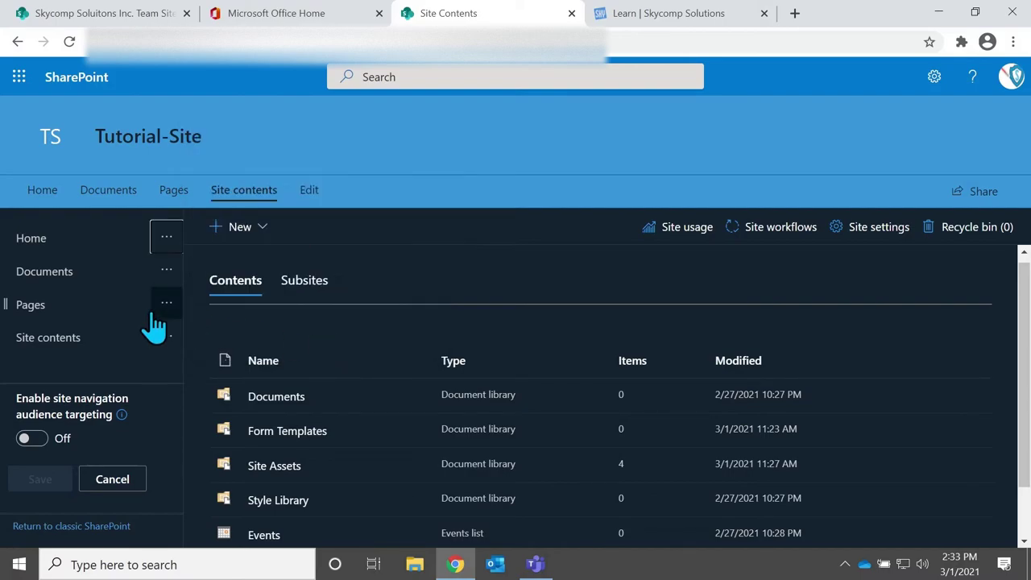
pyautogui.click(230, 230)
pyautogui.click(260, 290)
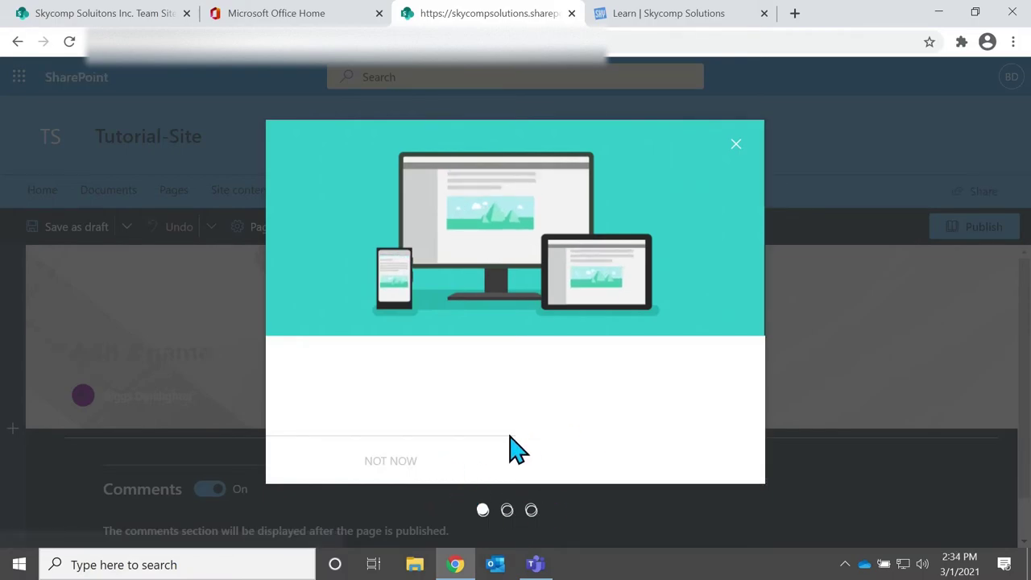
# - Title the page 'Testing Page', remove the author from the byline, and save as draft
pyautogui.click(390, 461)
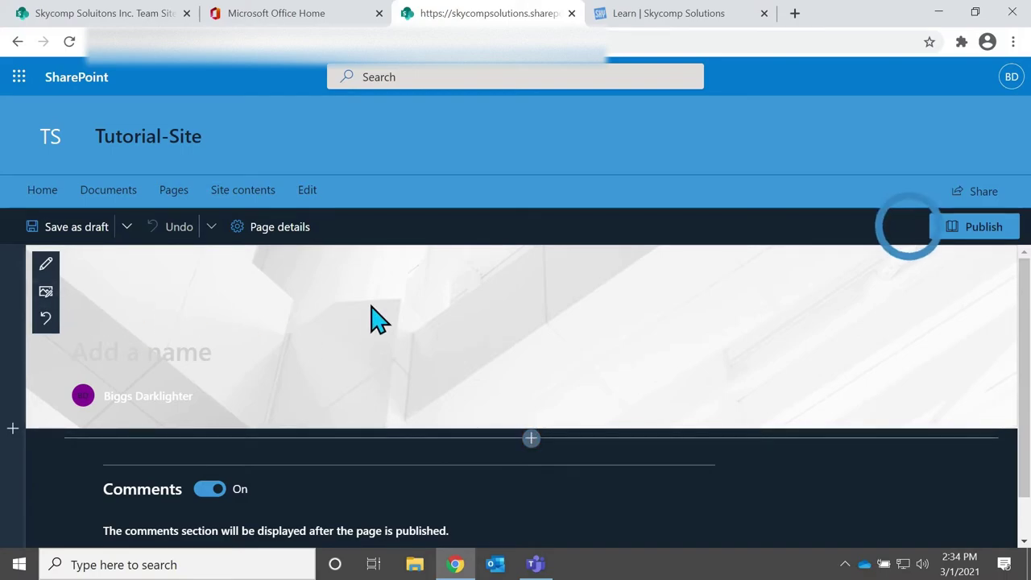
pyautogui.click(216, 365)
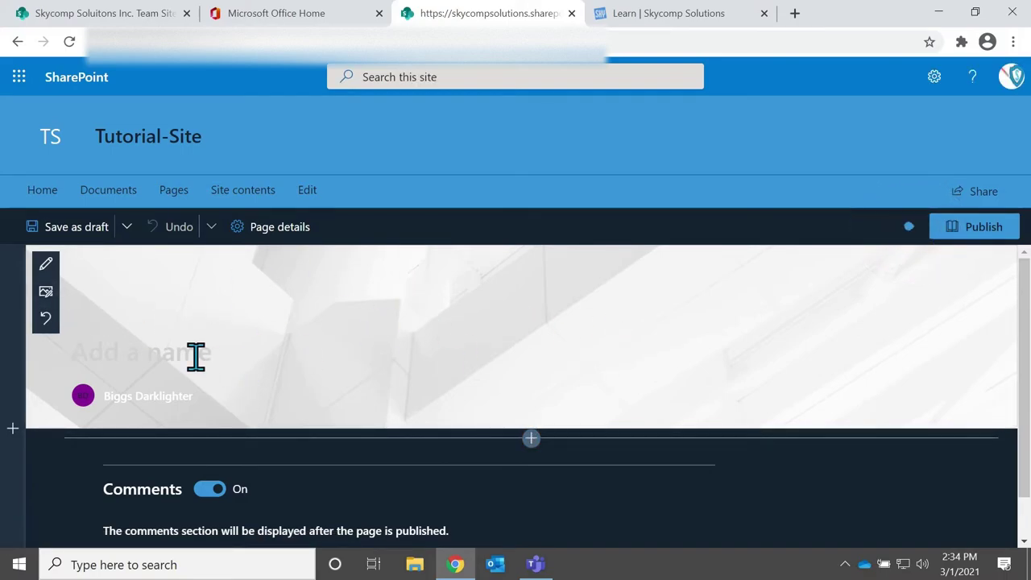
pyautogui.write('Testing Page')
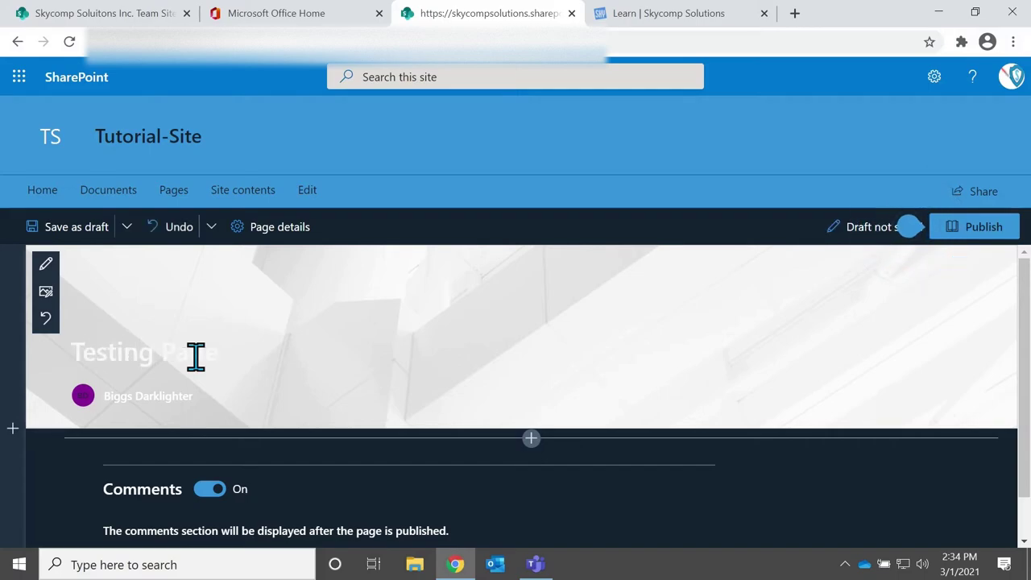
pyautogui.moveTo(152, 407)
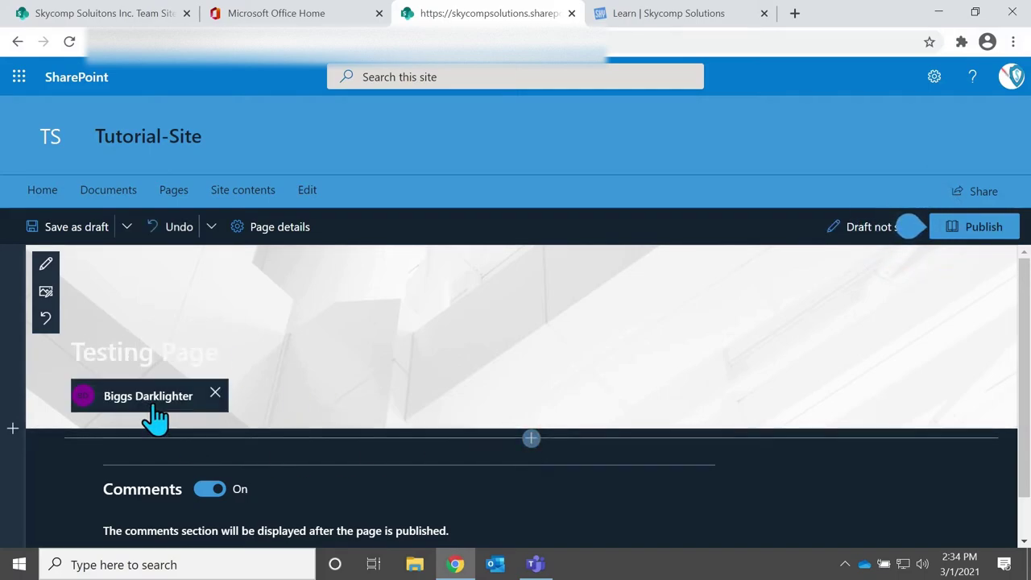
pyautogui.click(215, 394)
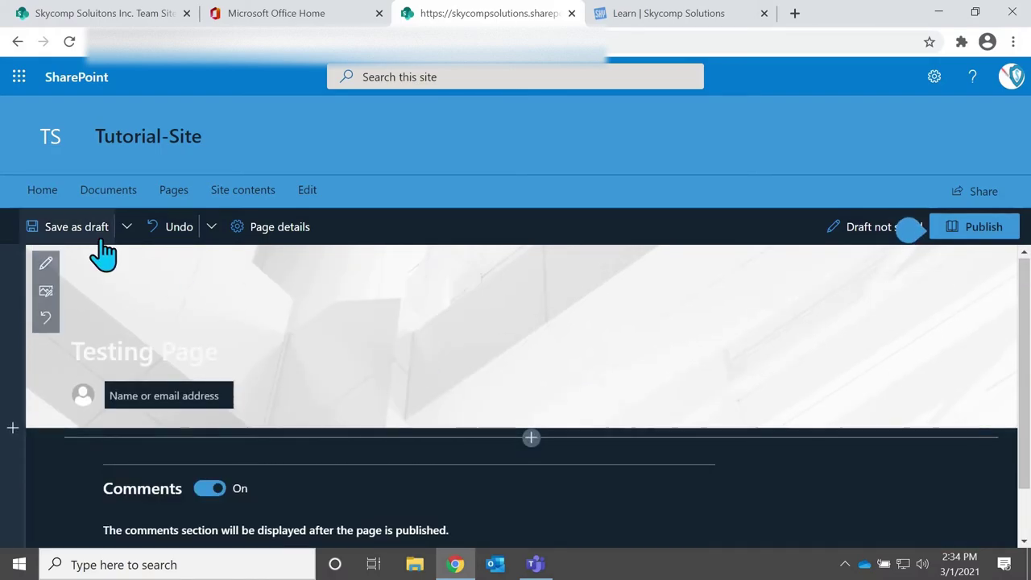
pyautogui.click(75, 236)
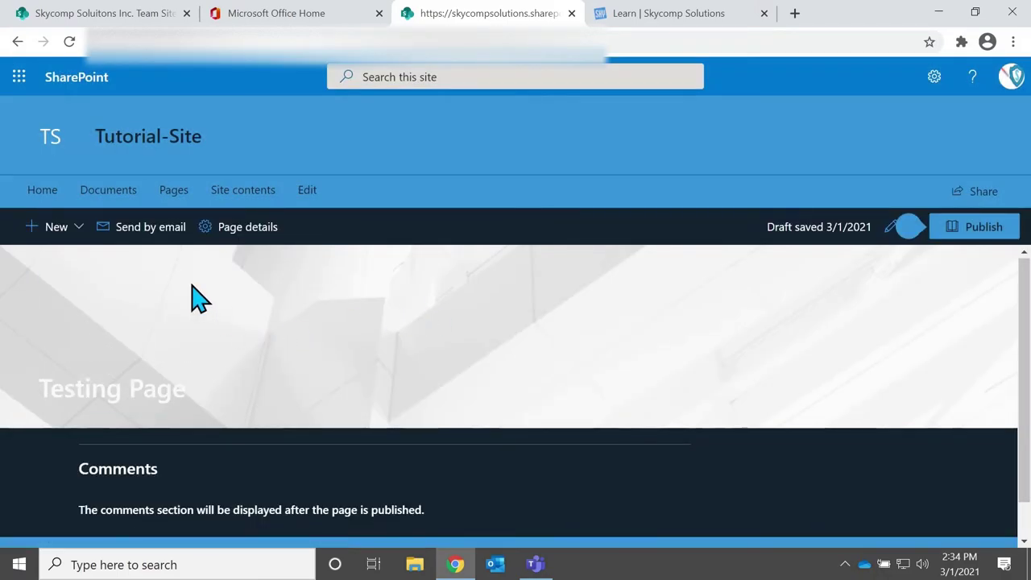
# - Publish 'Testing Page' and choose Add page to navigation, then close the find-your-page pane
pyautogui.click(304, 193)
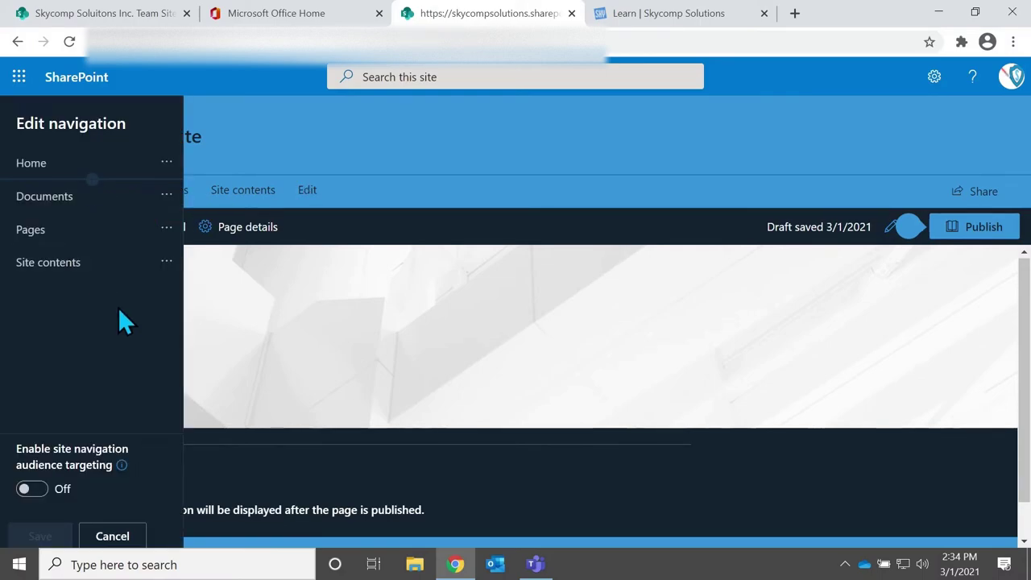
pyautogui.click(113, 537)
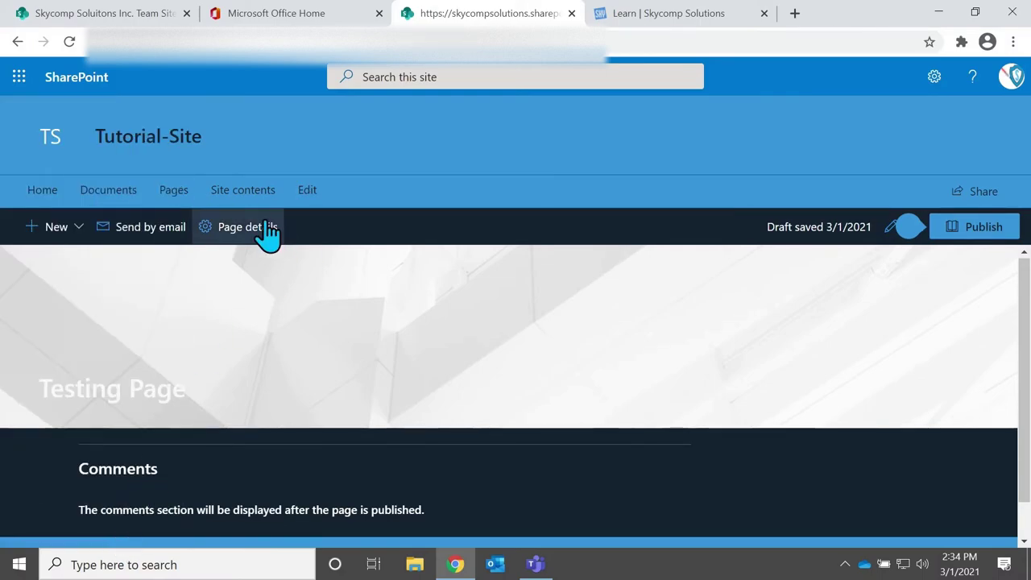
pyautogui.moveTo(973, 235)
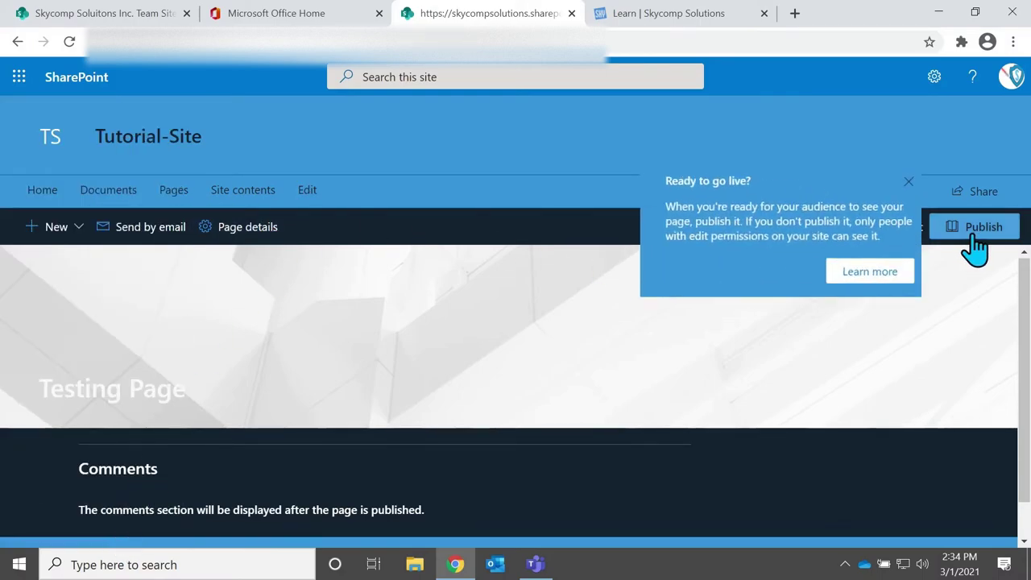
pyautogui.click(898, 179)
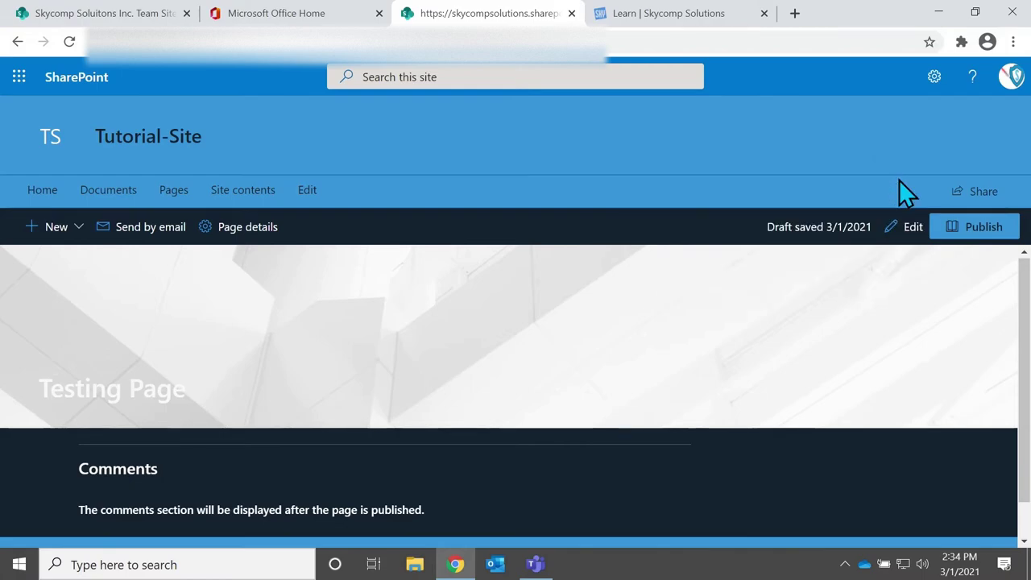
pyautogui.click(957, 238)
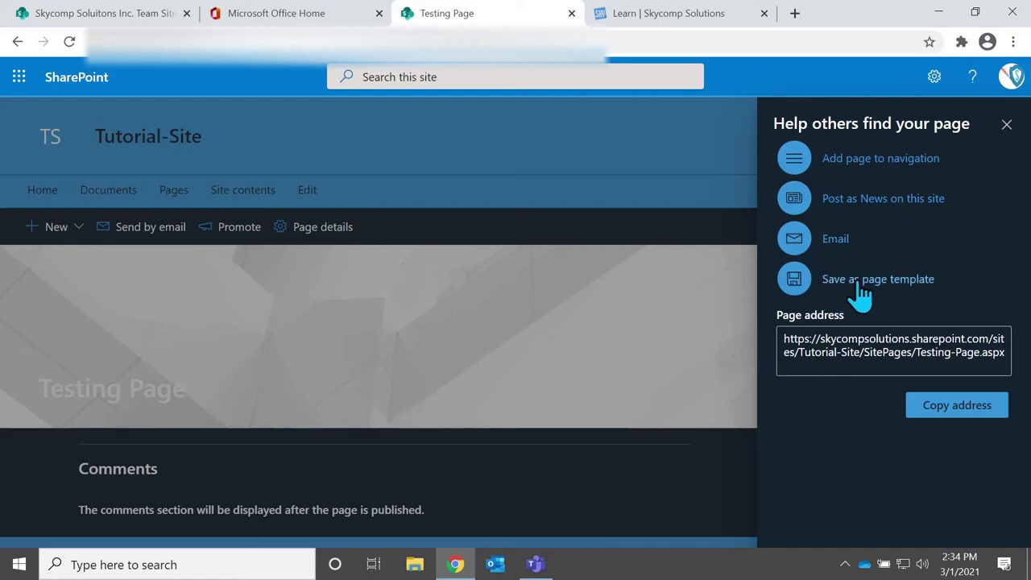
pyautogui.click(871, 160)
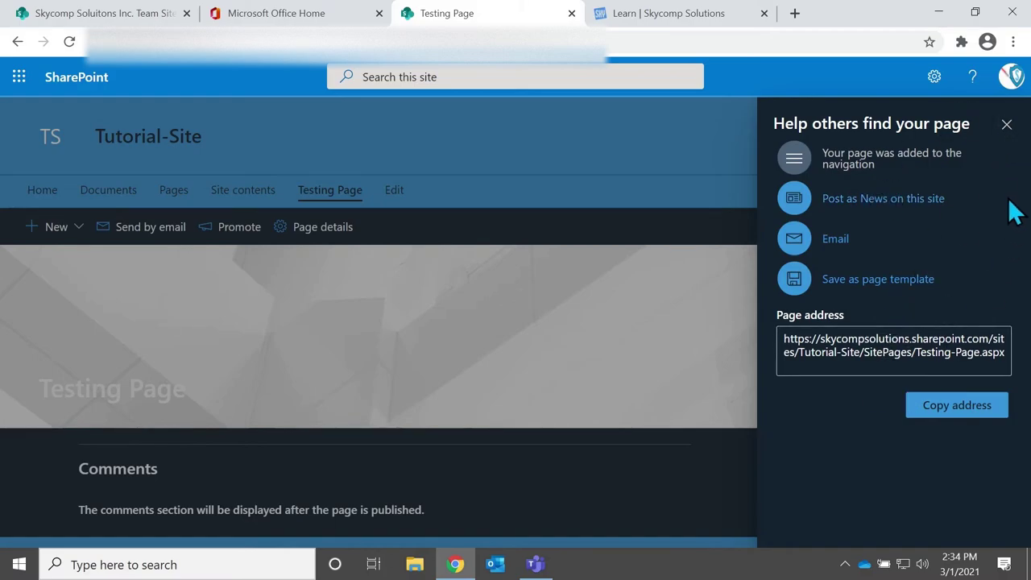
pyautogui.click(1007, 125)
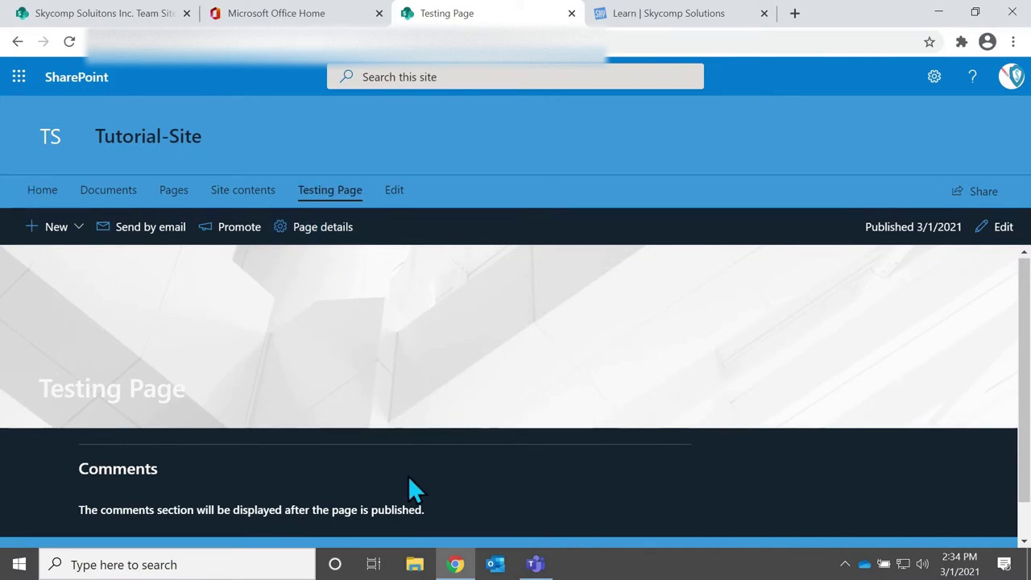
pyautogui.scroll(-1, 409, 477)
# - Put the published Testing Page back into edit mode
pyautogui.scroll(1, 408, 480)
pyautogui.scroll(-1, 407, 480)
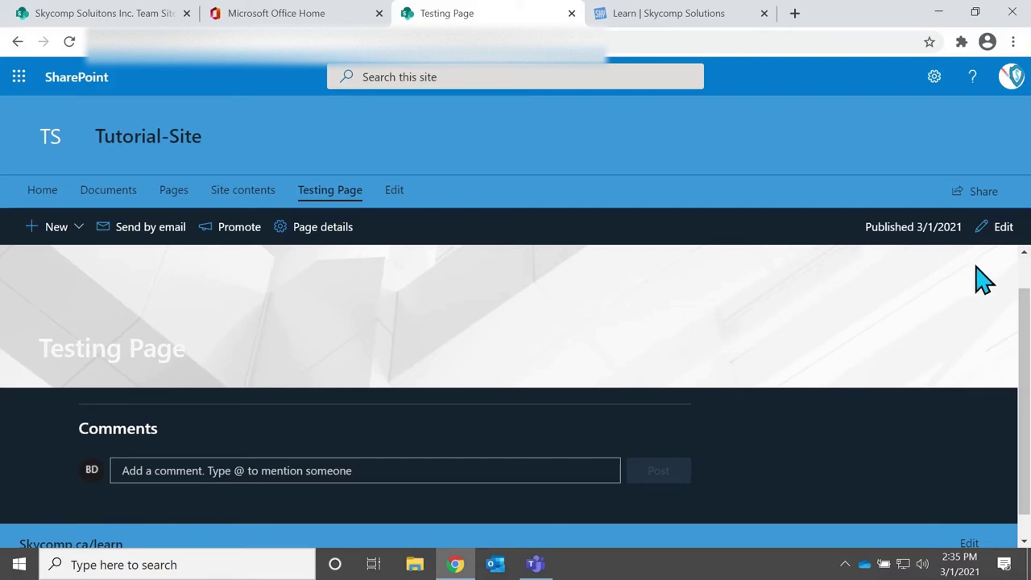
pyautogui.click(1004, 228)
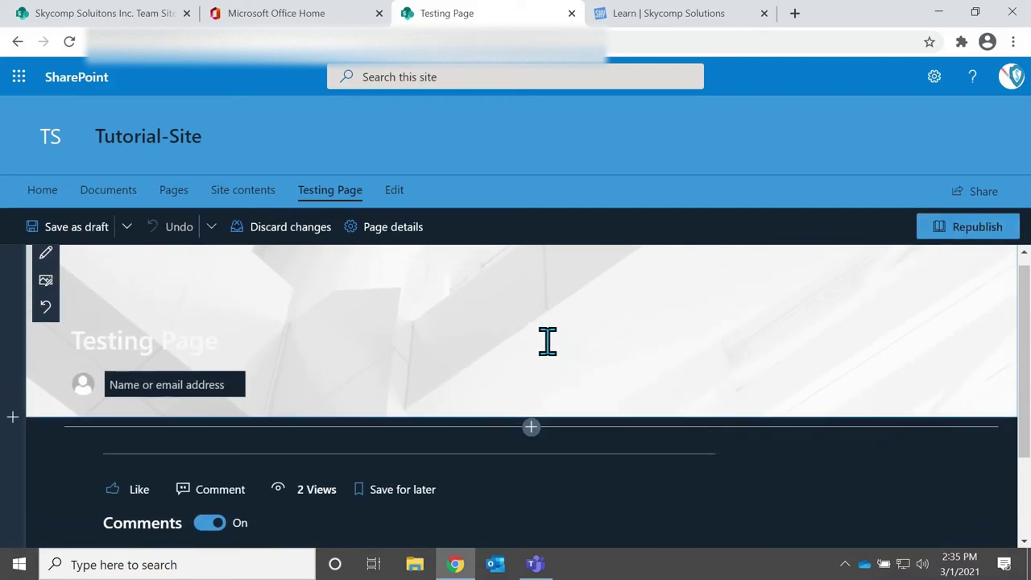
pyautogui.scroll(-1, 548, 342)
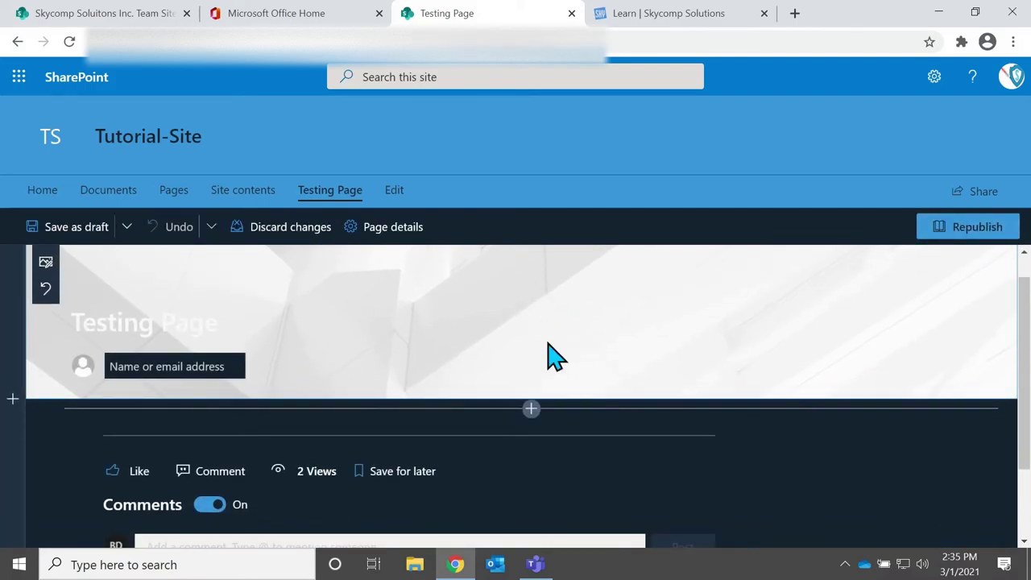
pyautogui.scroll(-3, 548, 342)
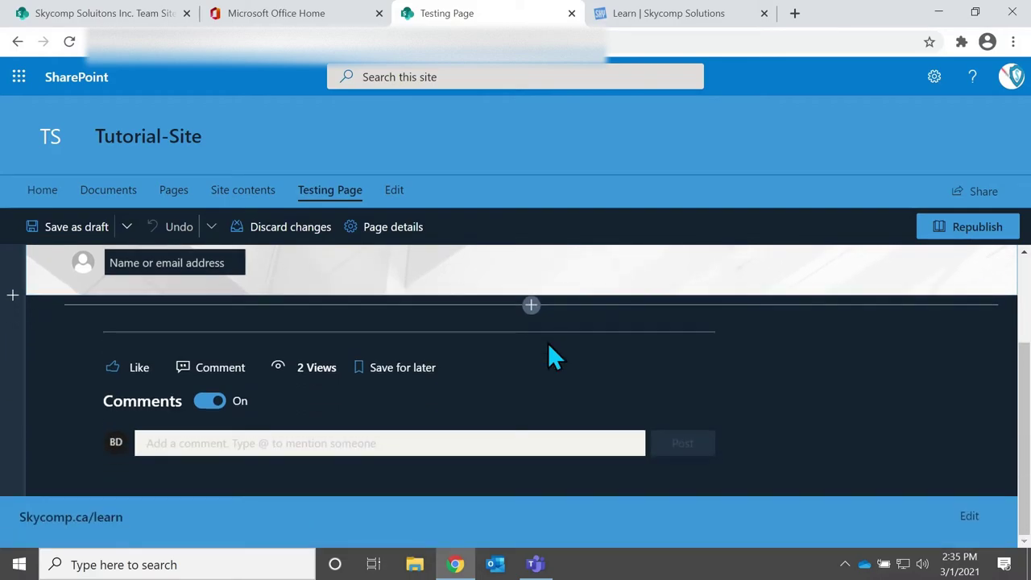
pyautogui.scroll(3, 548, 342)
pyautogui.scroll(-3, 548, 343)
pyautogui.scroll(3, 548, 344)
pyautogui.scroll(-1, 548, 342)
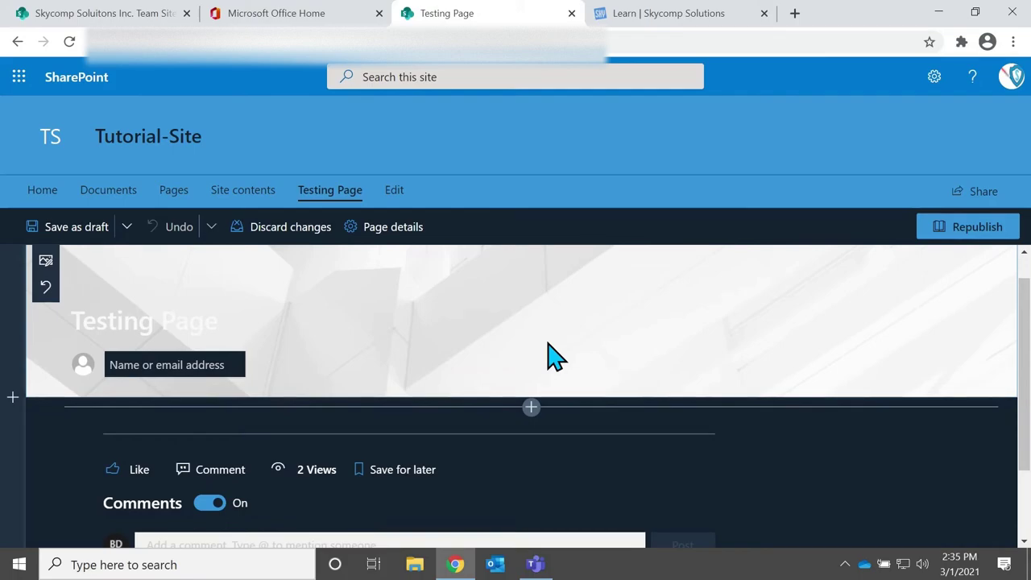
# - Open the web-part gallery under the banner and browse the available web parts
pyautogui.click(531, 407)
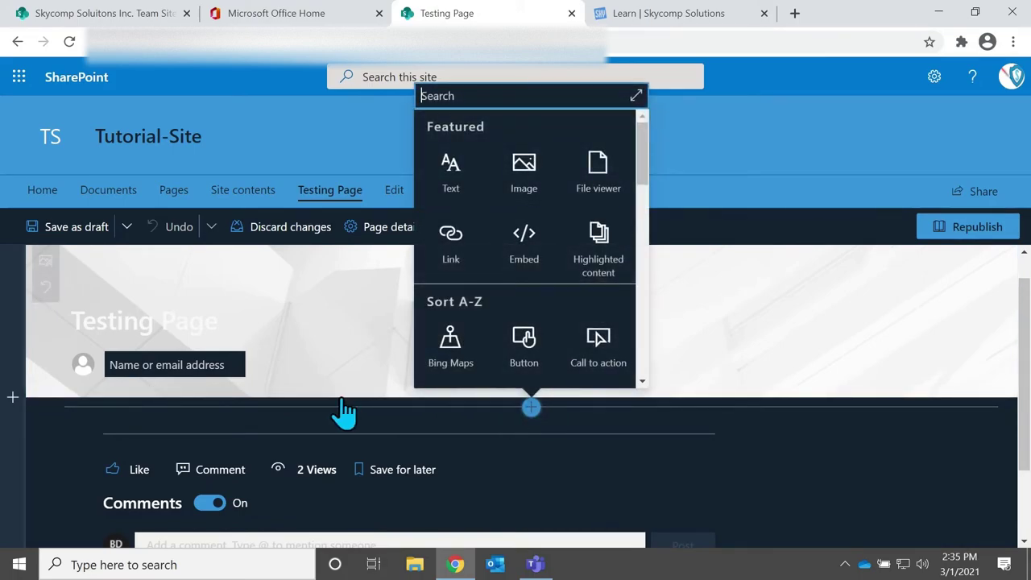
pyautogui.click(511, 450)
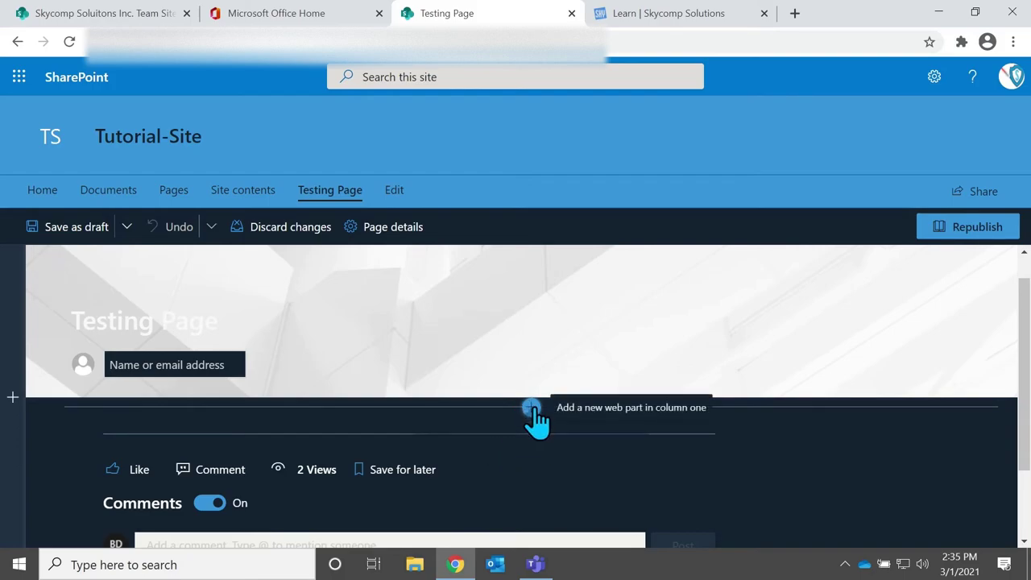
pyautogui.click(532, 407)
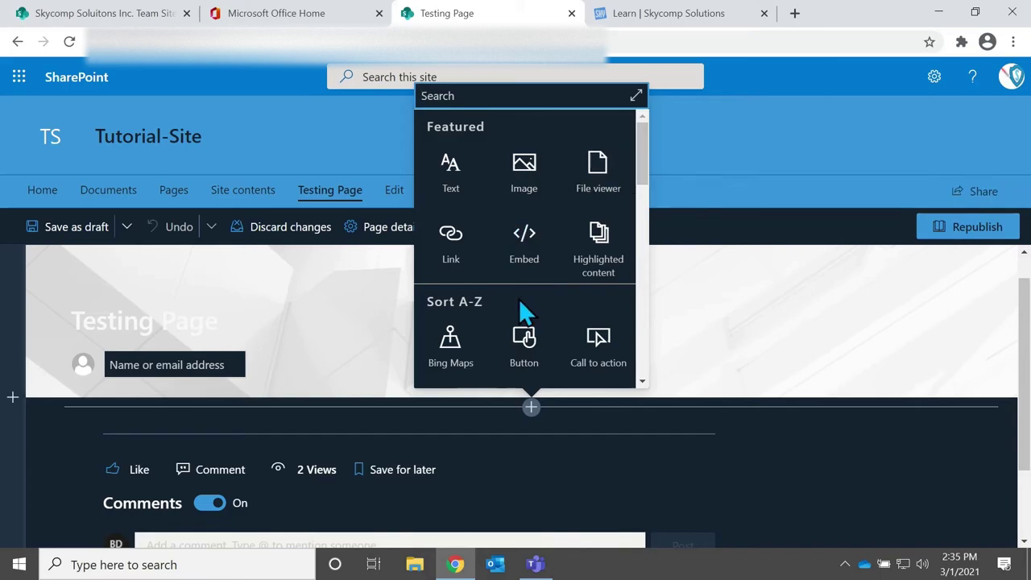
pyautogui.scroll(-5, 519, 306)
pyautogui.scroll(-3, 521, 314)
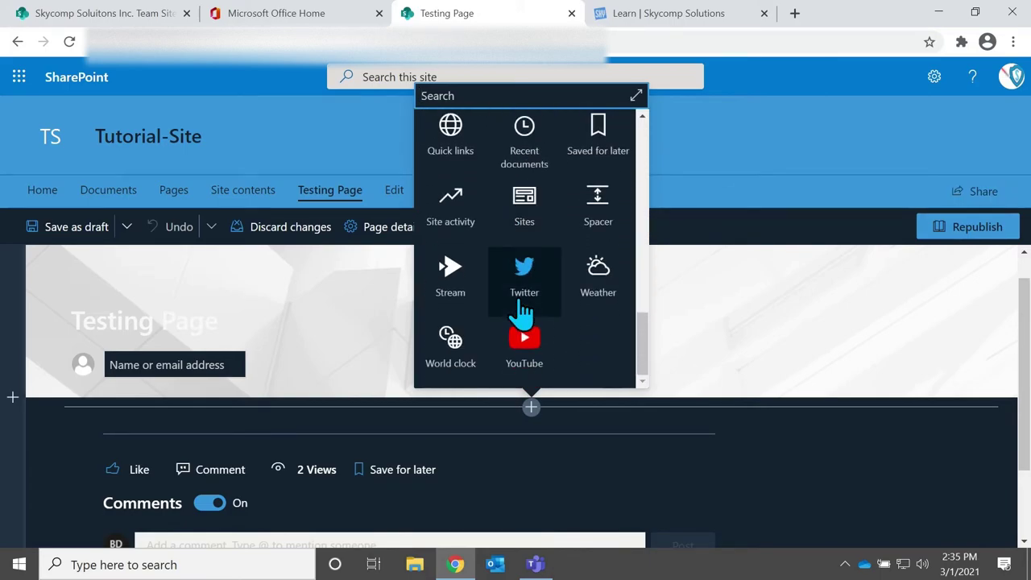
pyautogui.scroll(3, 521, 314)
pyautogui.scroll(-3, 521, 314)
pyautogui.scroll(5, 570, 219)
pyautogui.scroll(5, 570, 216)
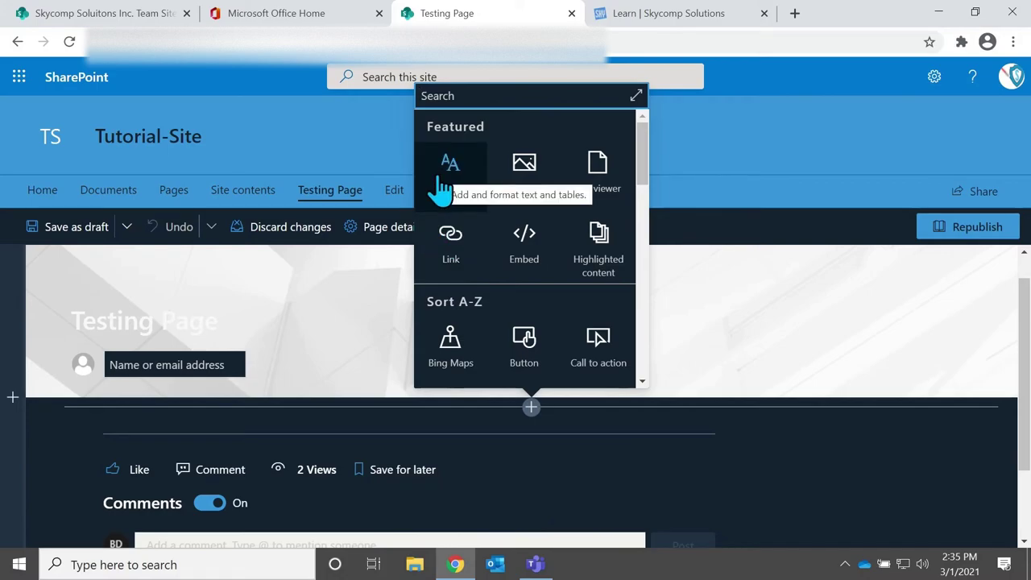
# - Add an Image web part, search stock images for 'Computers', and insert the circuit-board photo
pyautogui.click(523, 181)
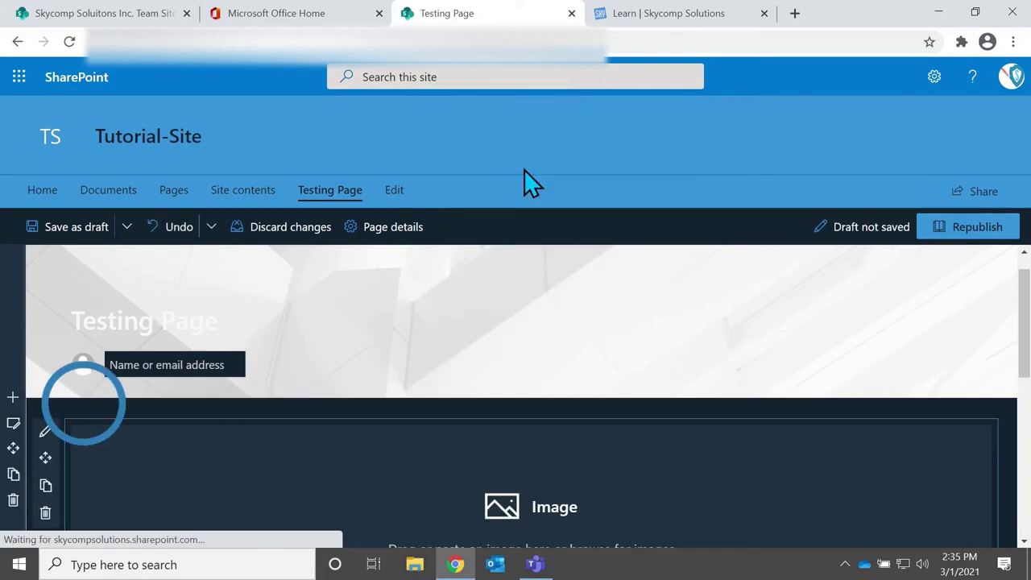
pyautogui.click(135, 243)
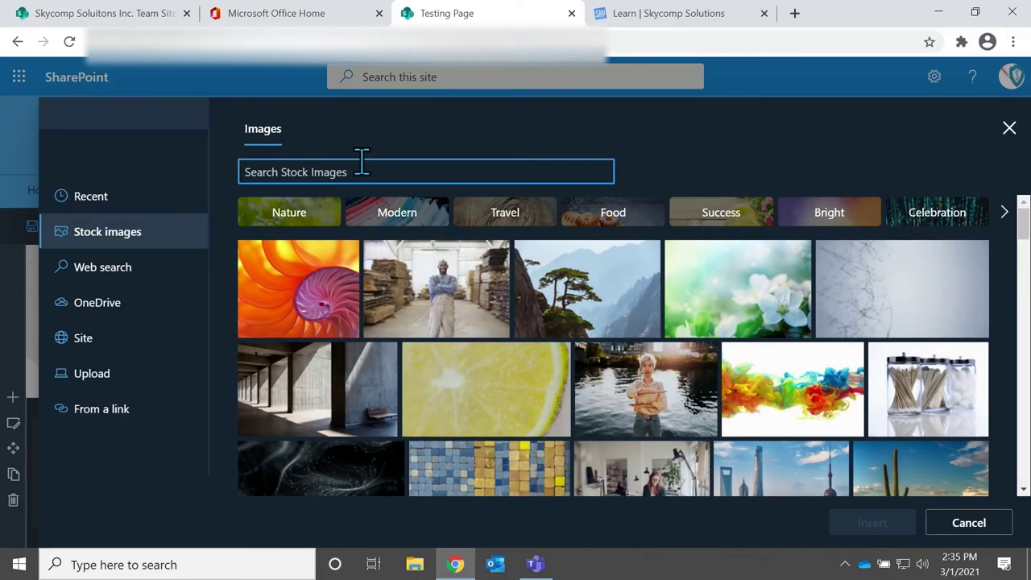
pyautogui.write('Computers')
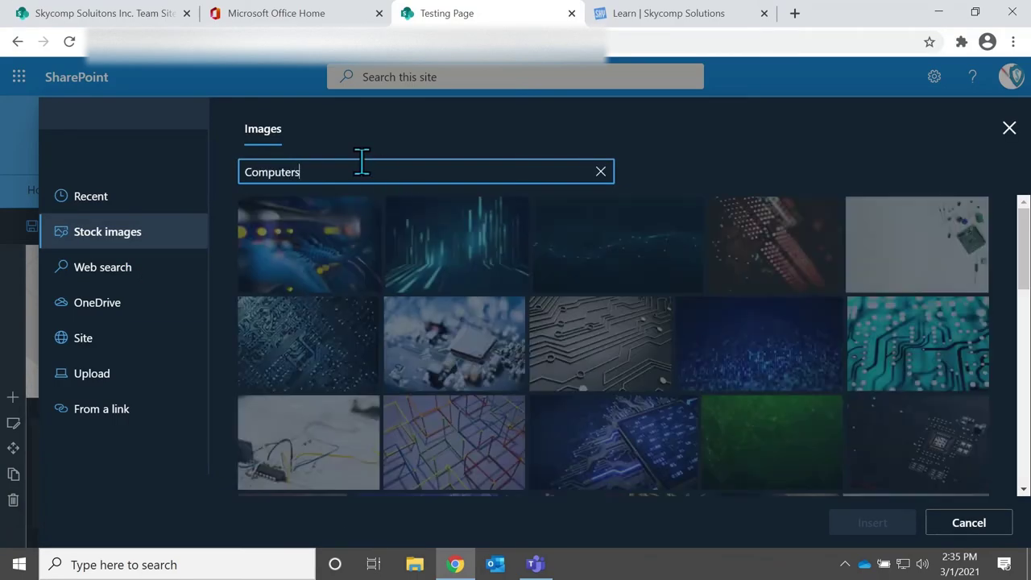
pyautogui.scroll(-5, 488, 306)
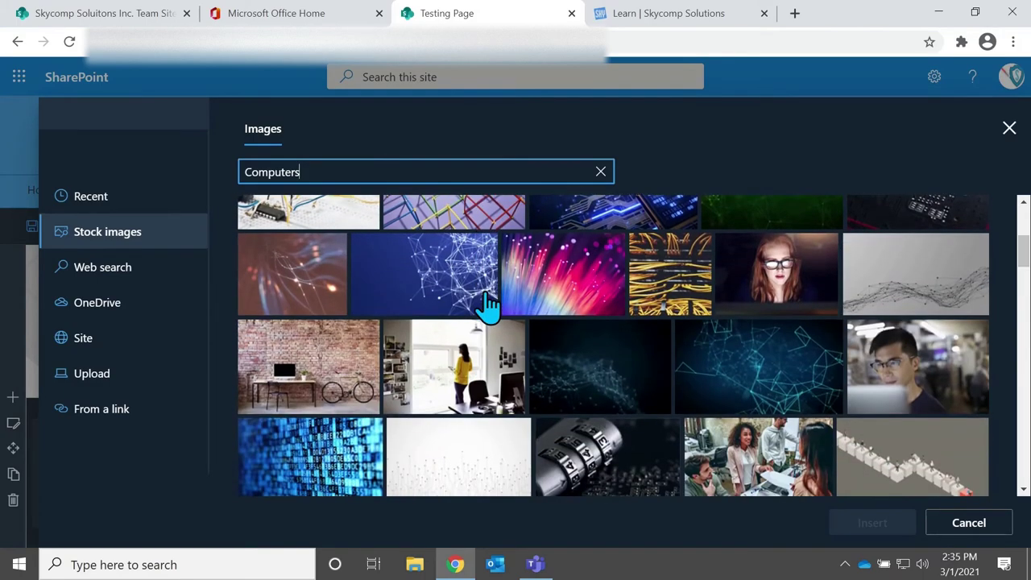
pyautogui.scroll(-8, 488, 306)
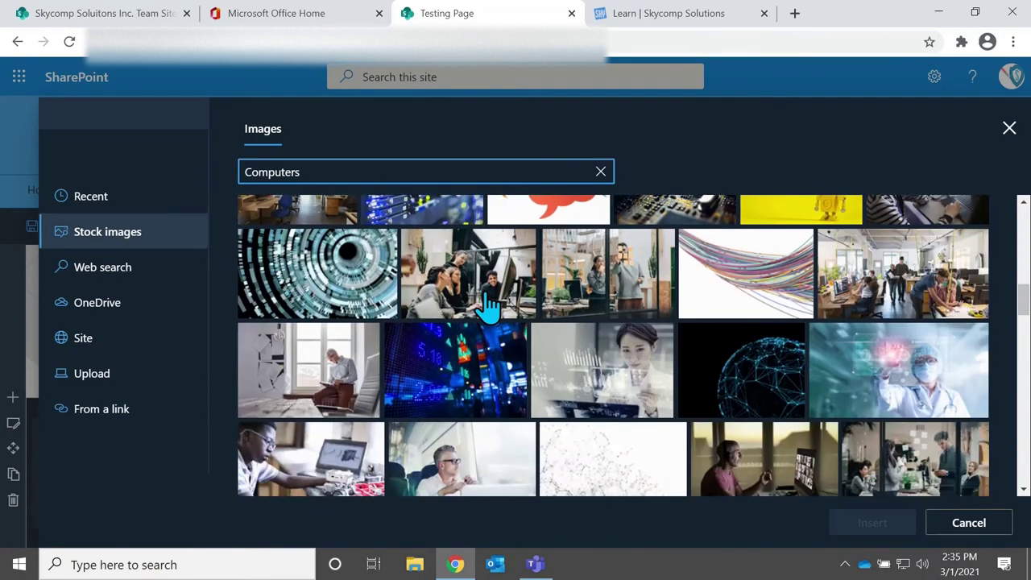
pyautogui.scroll(-8, 488, 306)
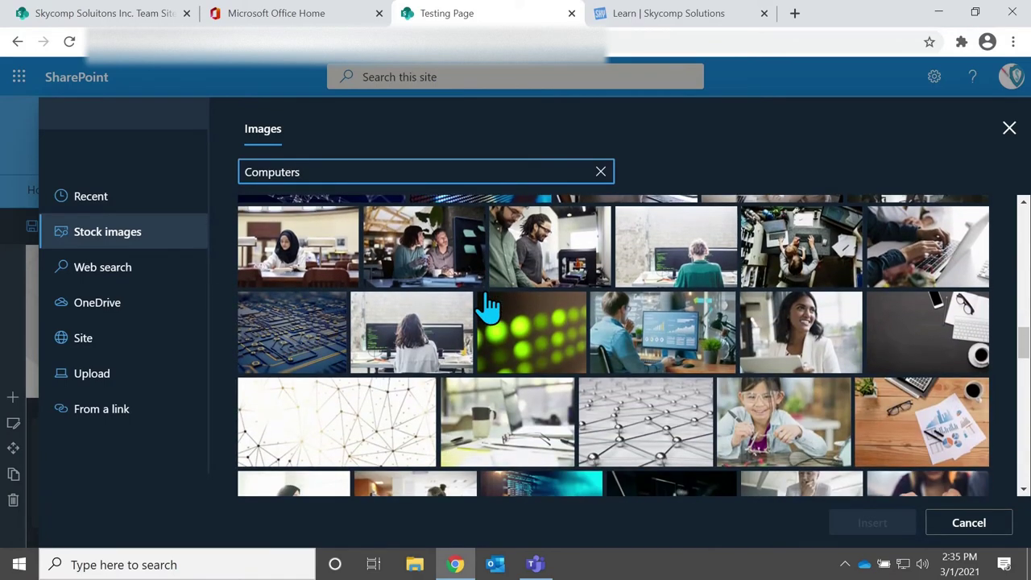
pyautogui.click(309, 364)
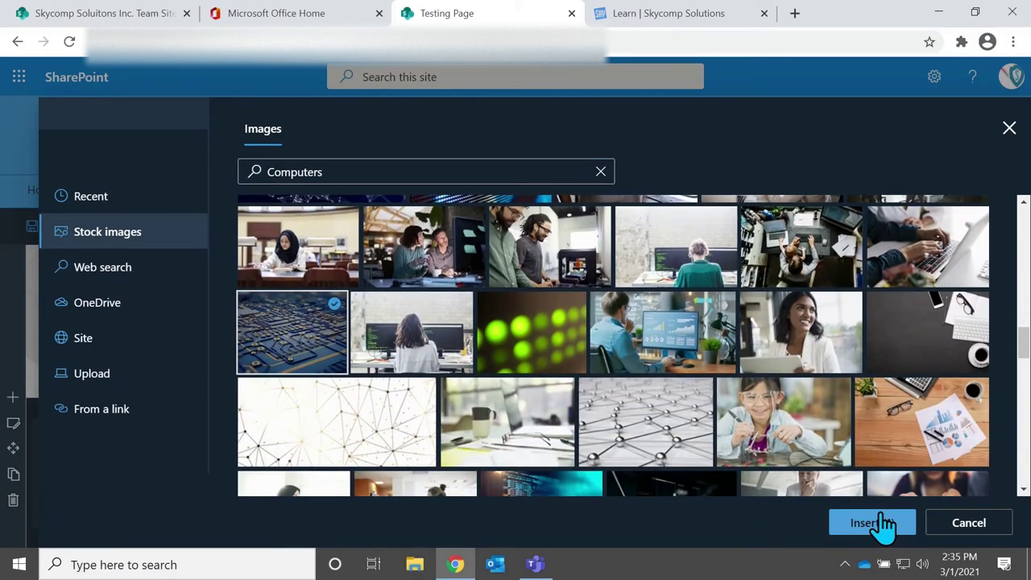
pyautogui.click(874, 522)
pyautogui.scroll(-1, 610, 393)
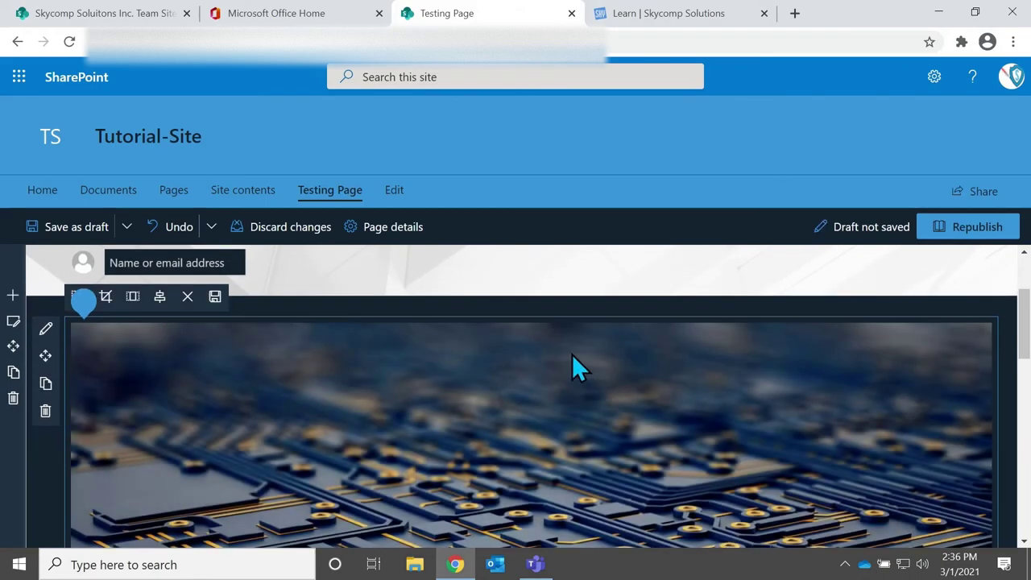
# - Shrink the circuit-board image by resizing it from its corner handle
pyautogui.scroll(-4, 593, 327)
pyautogui.scroll(-4, 483, 451)
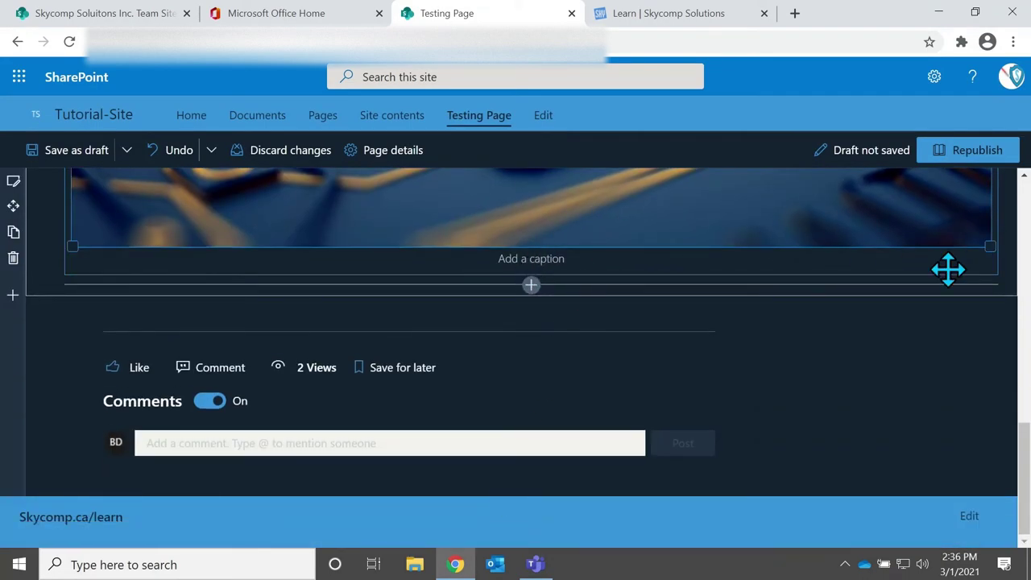
pyautogui.scroll(3, 948, 270)
pyautogui.moveTo(986, 476); pyautogui.dragTo(740, 304)
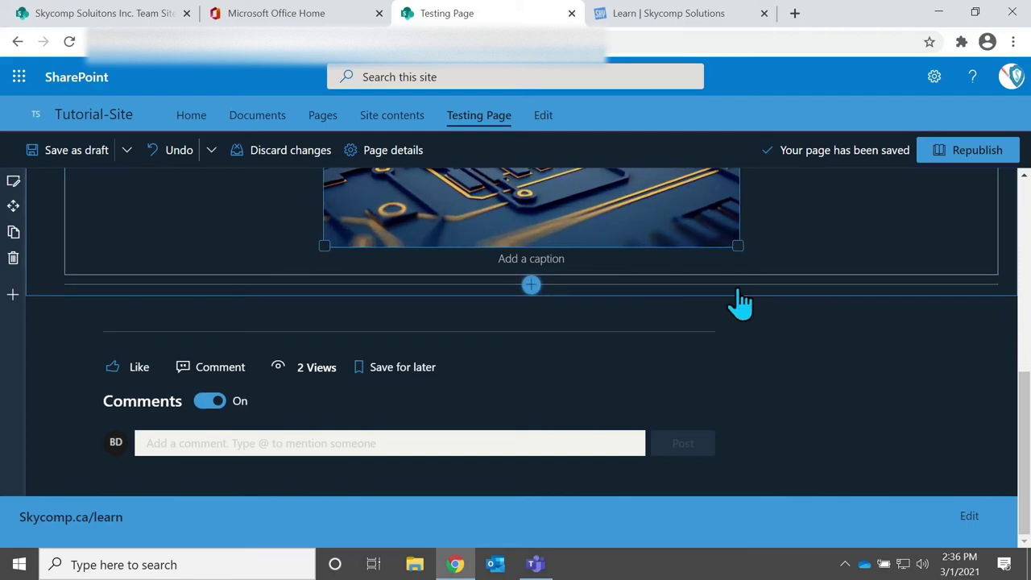
pyautogui.scroll(3, 792, 382)
pyautogui.scroll(2, 577, 439)
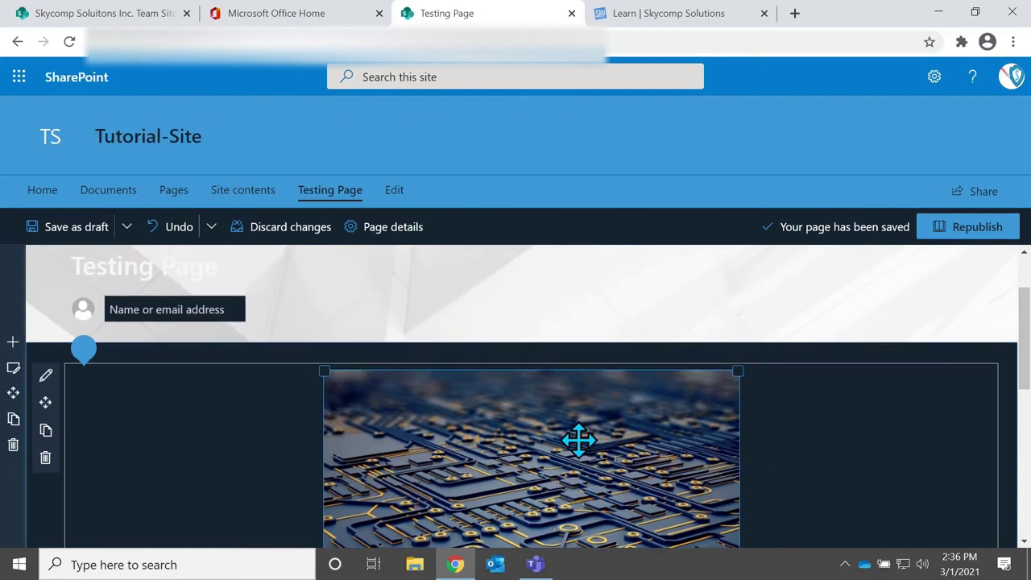
pyautogui.scroll(-5, 578, 439)
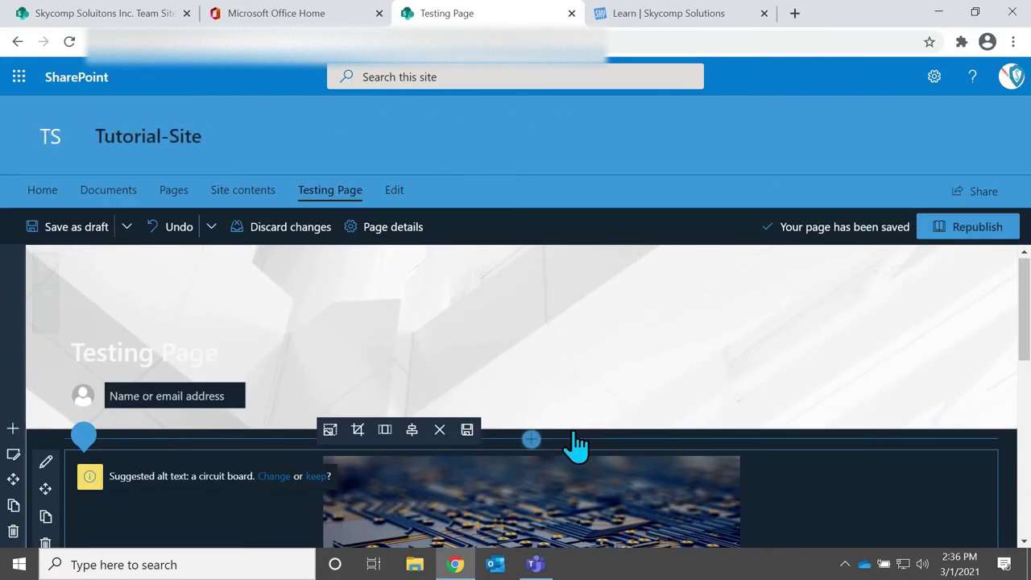
pyautogui.scroll(-5, 577, 446)
pyautogui.scroll(3, 504, 349)
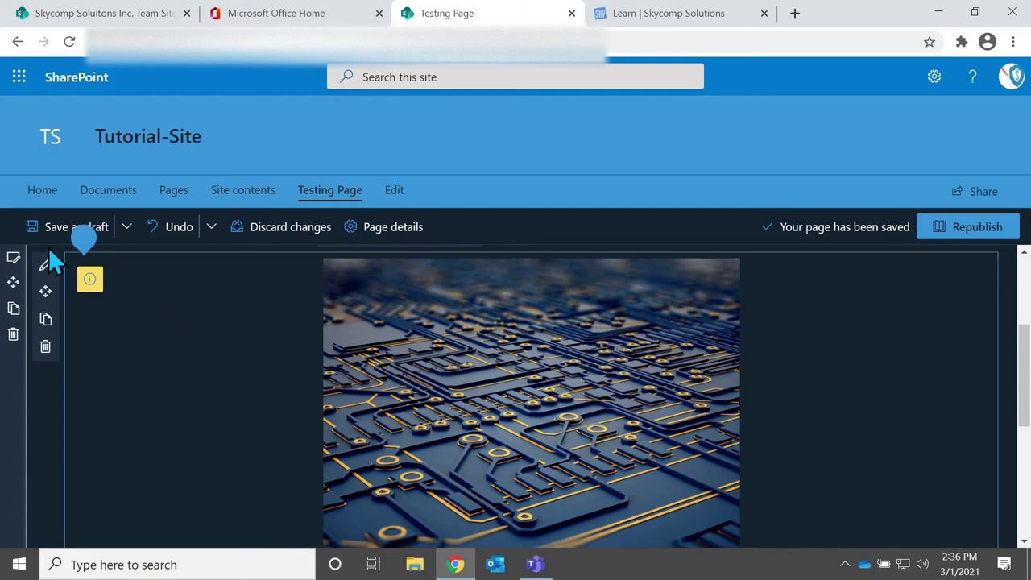
# - Keep the suggested alt text 'a circuit board' and review the image settings pane
pyautogui.click(85, 286)
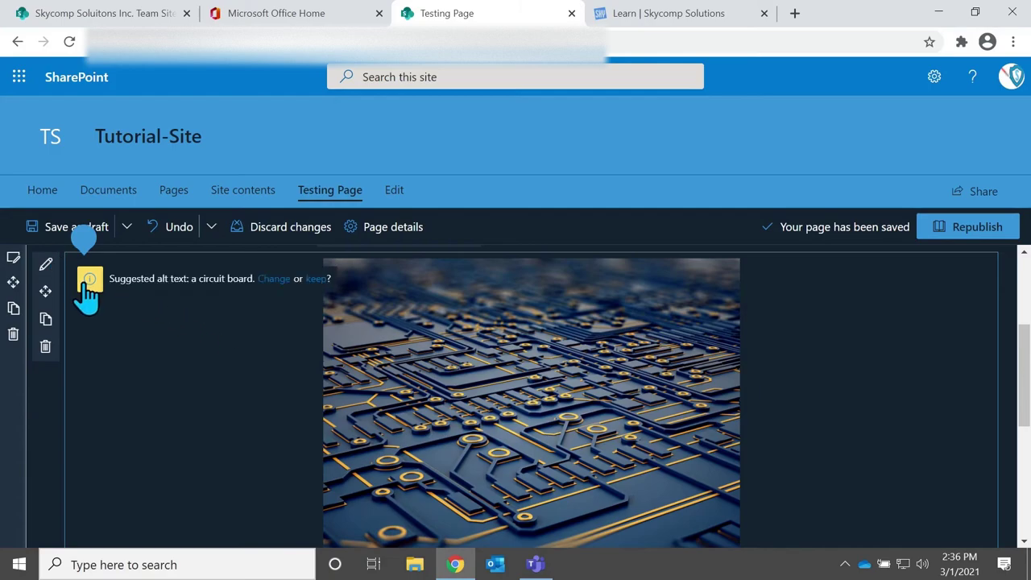
pyautogui.click(314, 278)
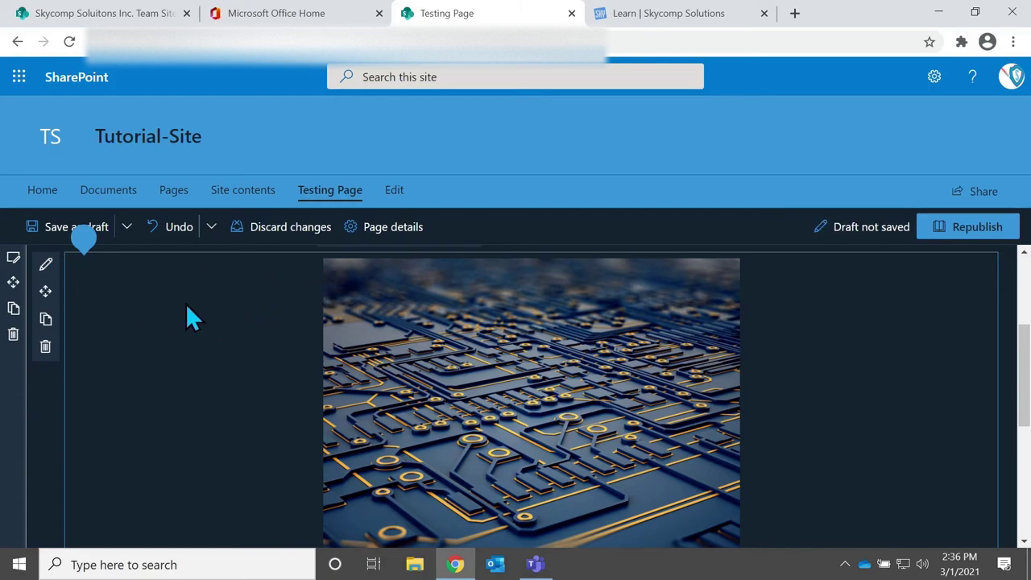
pyautogui.click(53, 262)
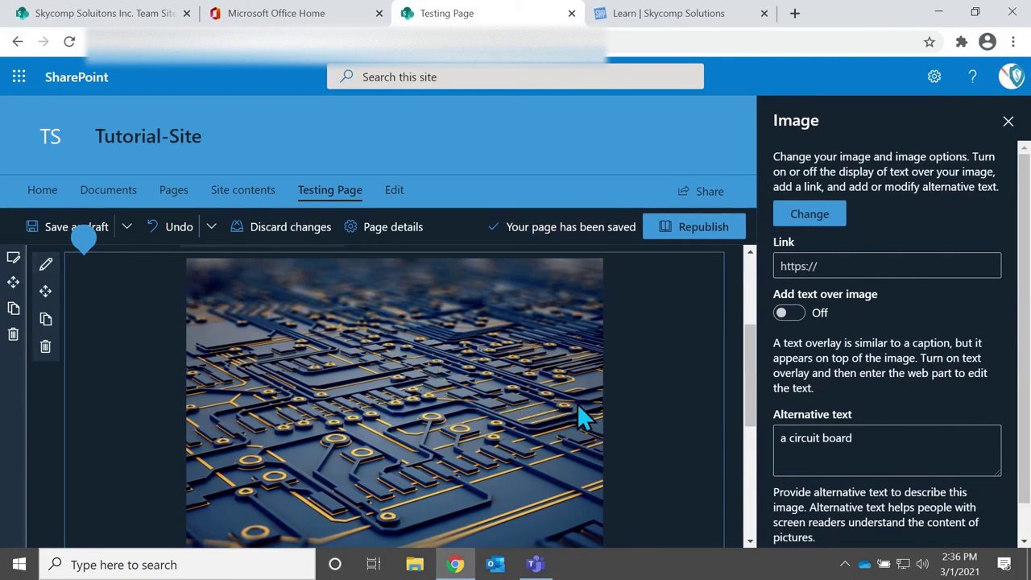
pyautogui.scroll(-1, 935, 391)
pyautogui.scroll(1, 934, 331)
pyautogui.click(355, 266)
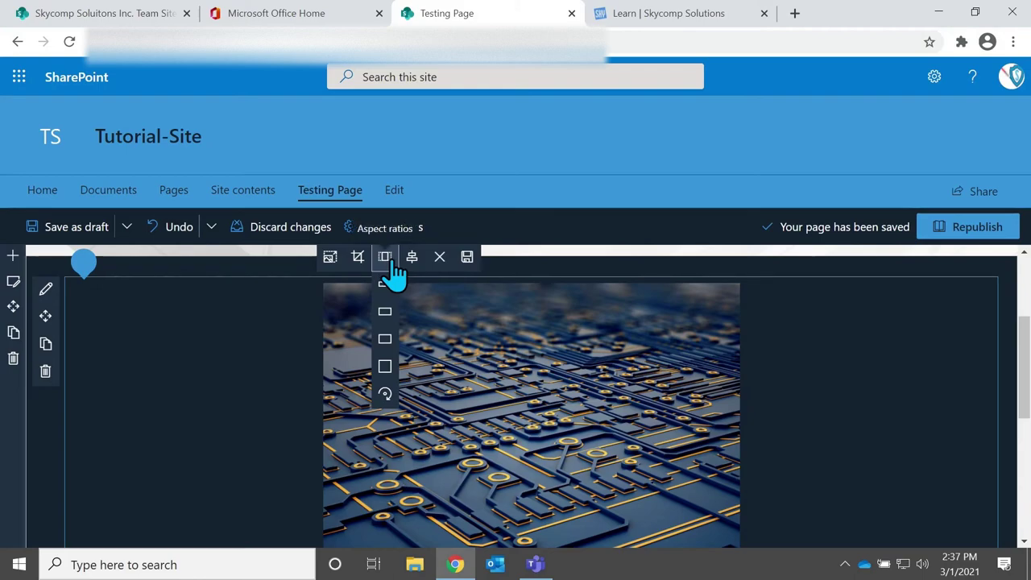
# - Align the circuit-board image to the left and re-crop it to another aspect ratio
pyautogui.moveTo(410, 269)
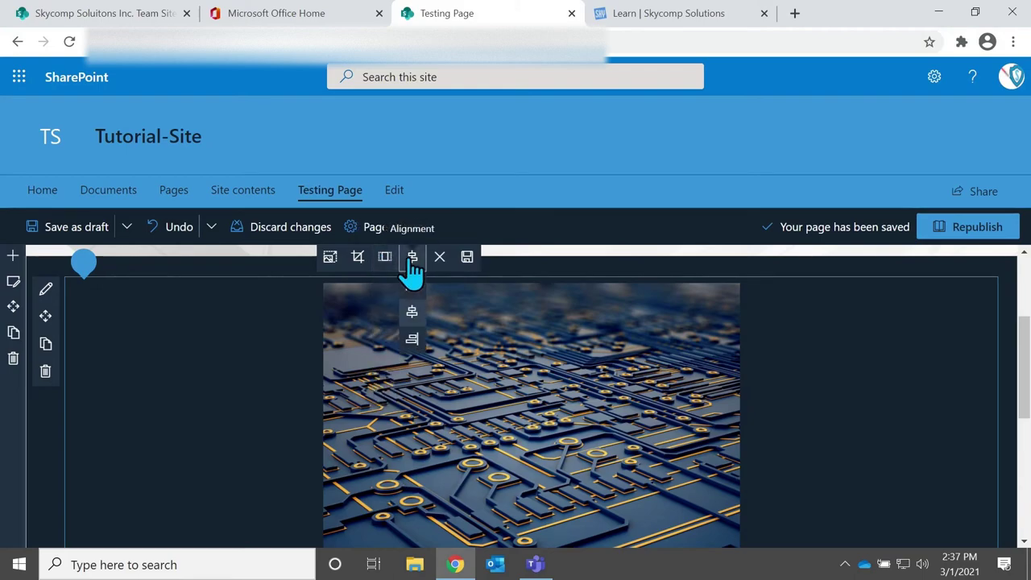
pyautogui.click(412, 284)
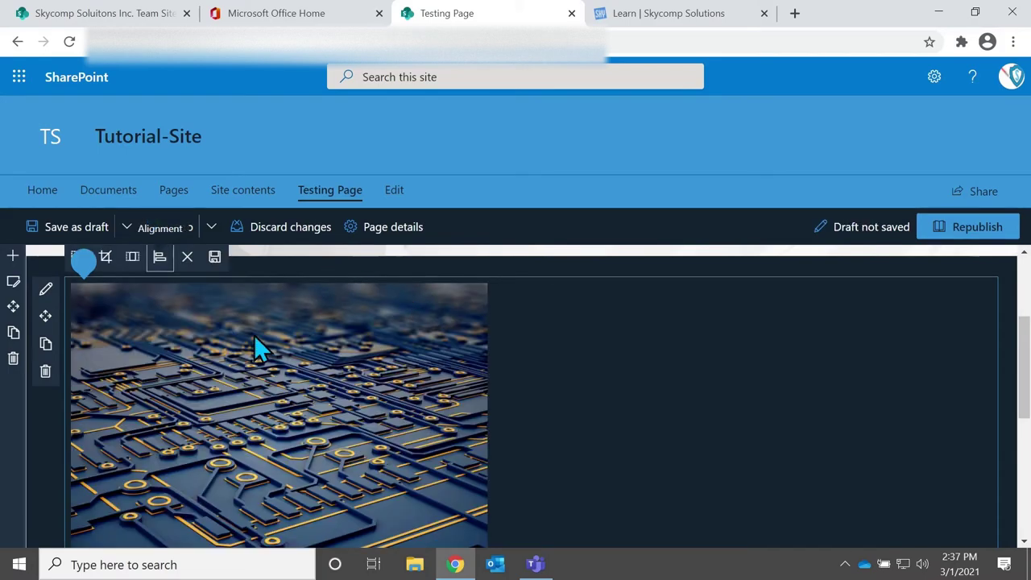
pyautogui.moveTo(139, 268)
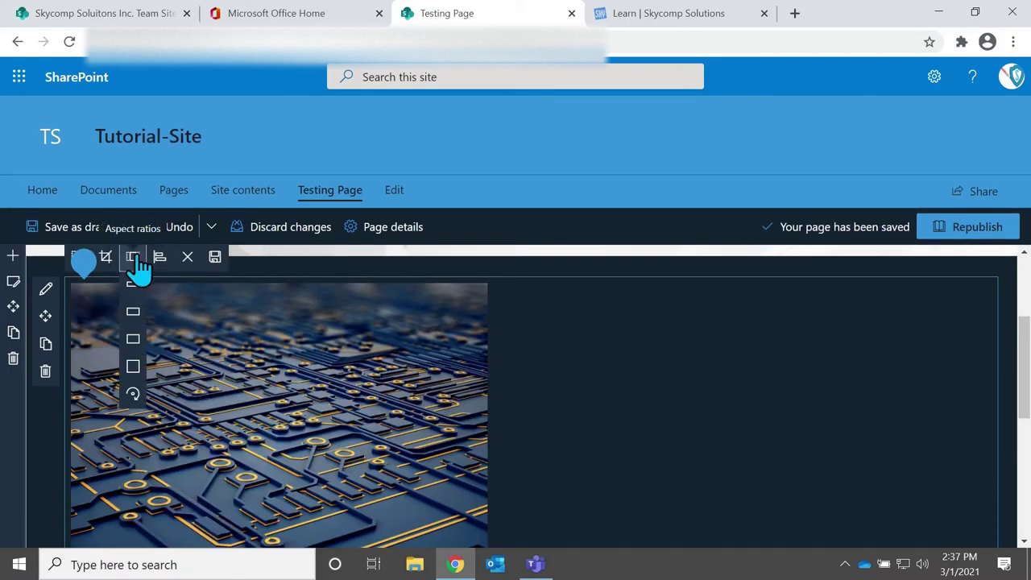
pyautogui.click(132, 365)
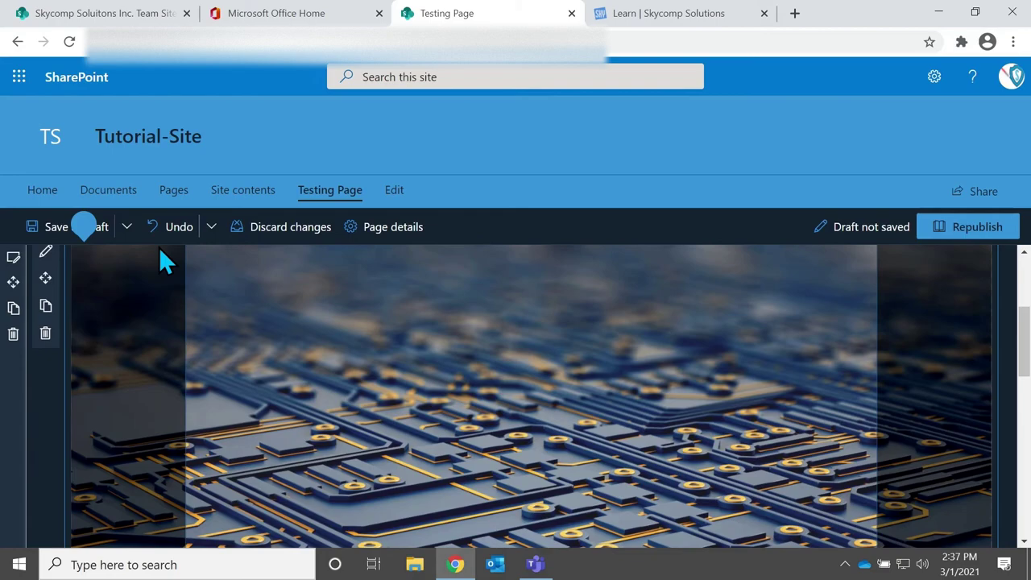
# - Dismiss the image tip, then open and close the image settings pane
pyautogui.scroll(3, 260, 387)
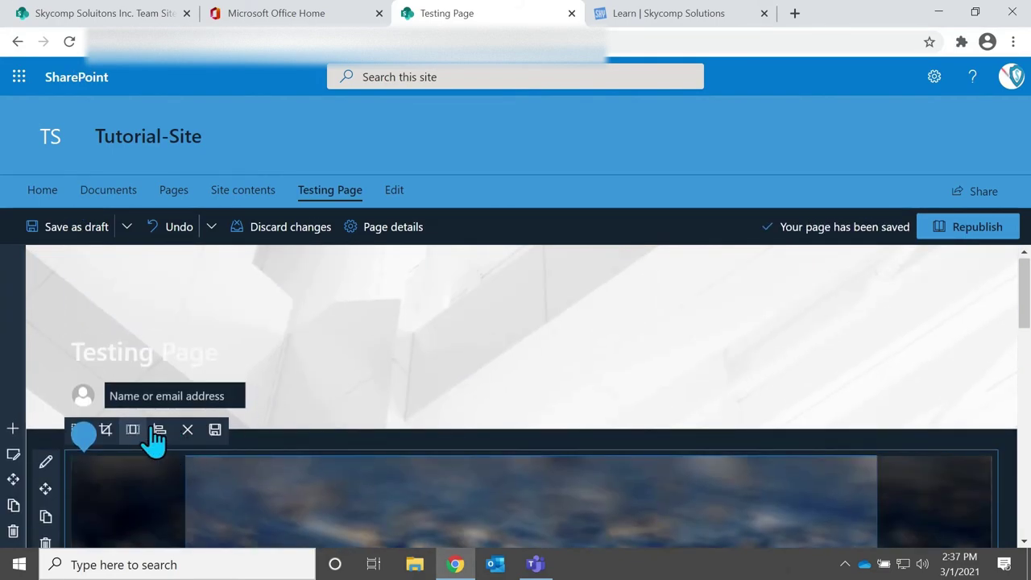
pyautogui.click(102, 433)
pyautogui.hotkey('ctrl', '+')
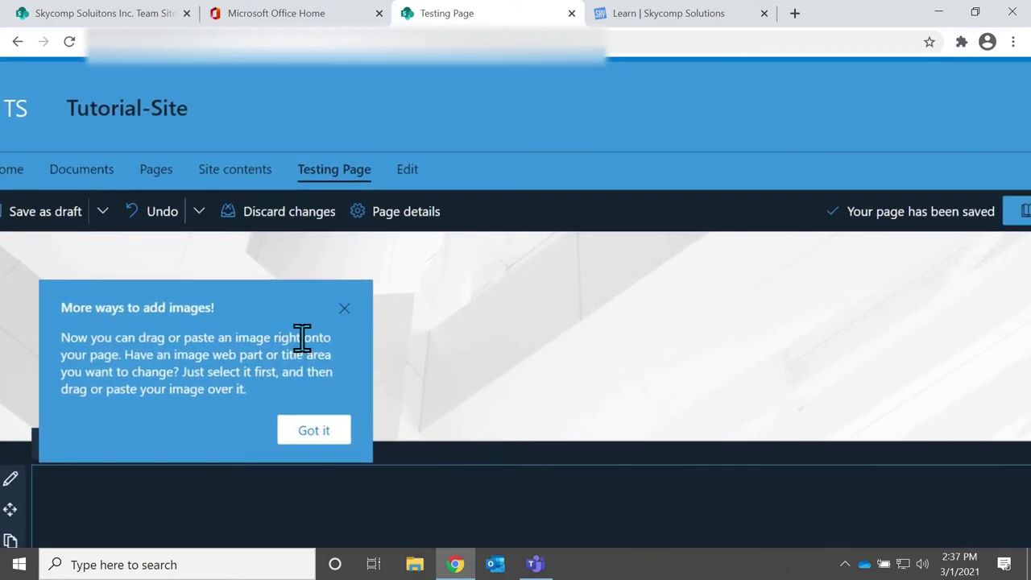
pyautogui.click(344, 309)
pyautogui.scroll(-3, 327, 385)
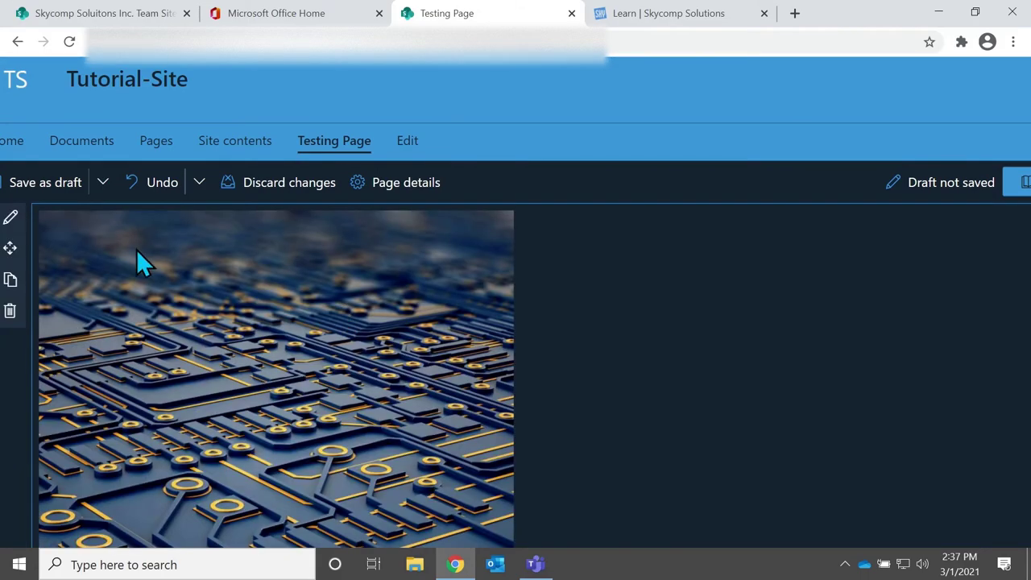
pyautogui.rightClick(168, 261)
pyautogui.click(163, 244)
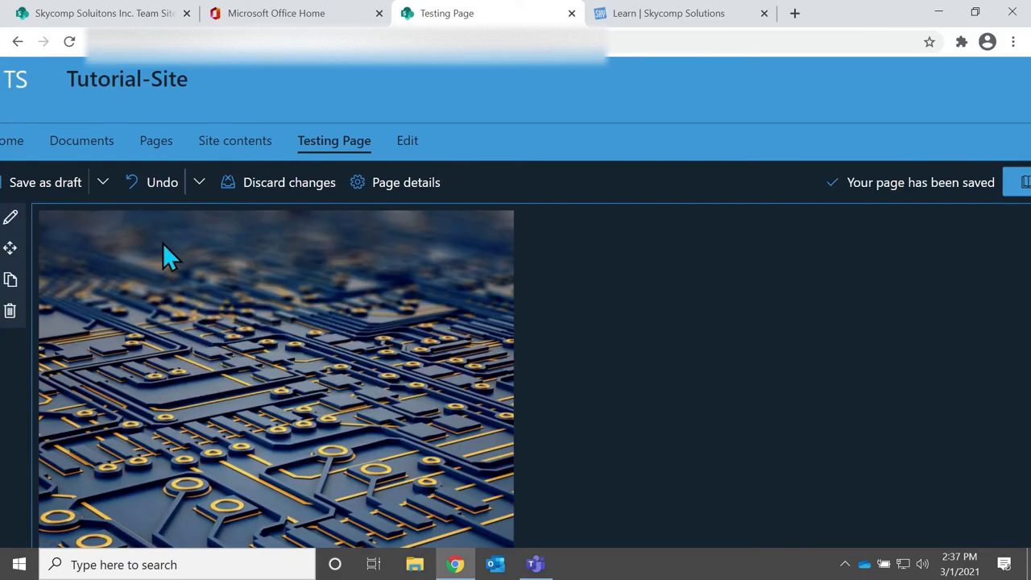
pyautogui.click(11, 217)
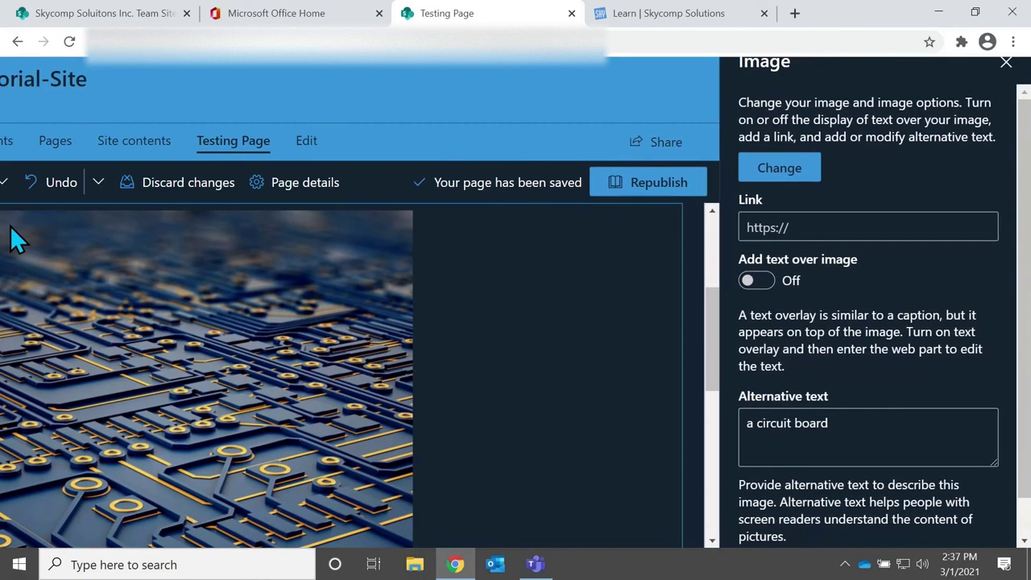
pyautogui.click(1006, 63)
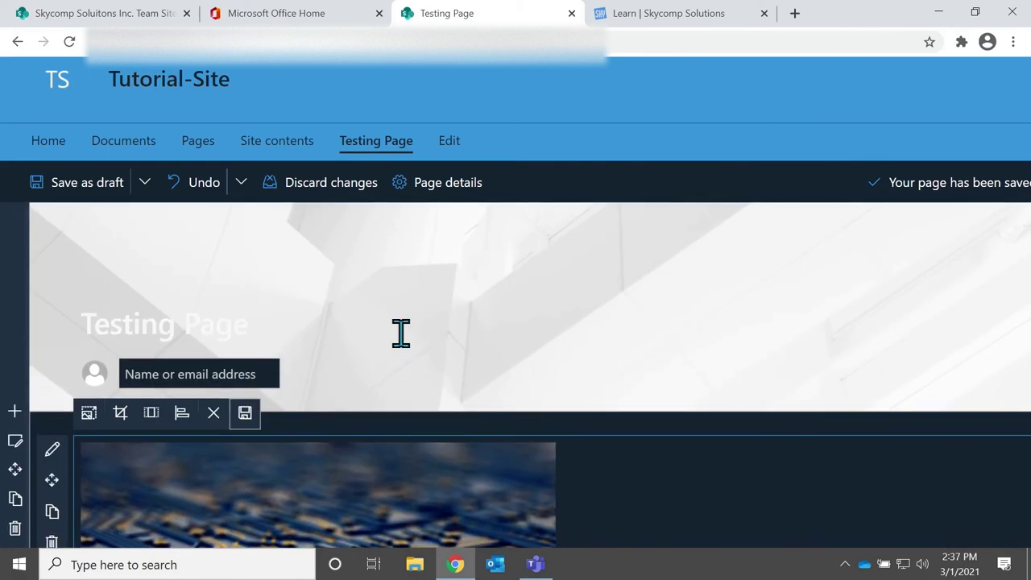
pyautogui.moveTo(279, 305)
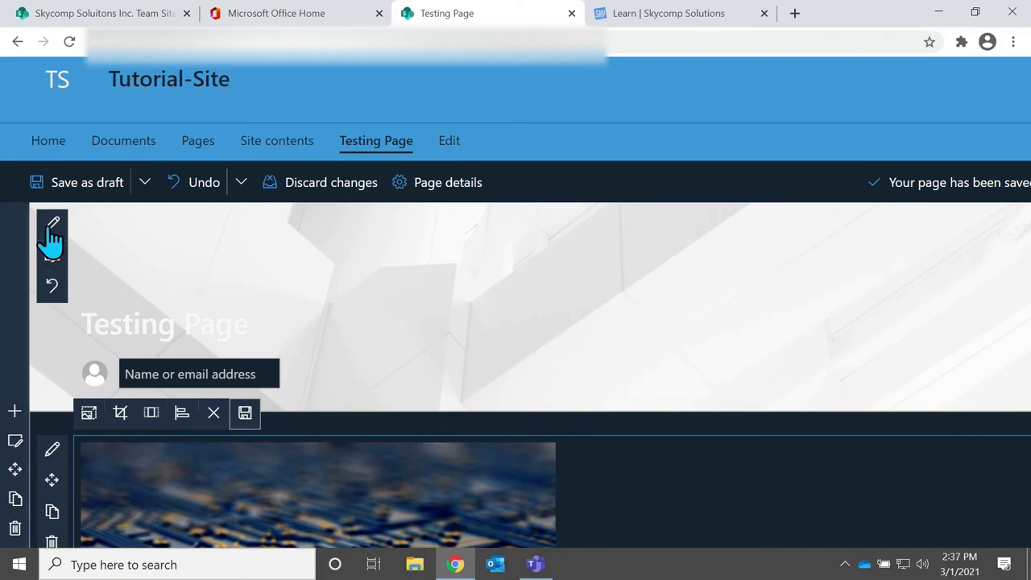
pyautogui.scroll(-6, 214, 286)
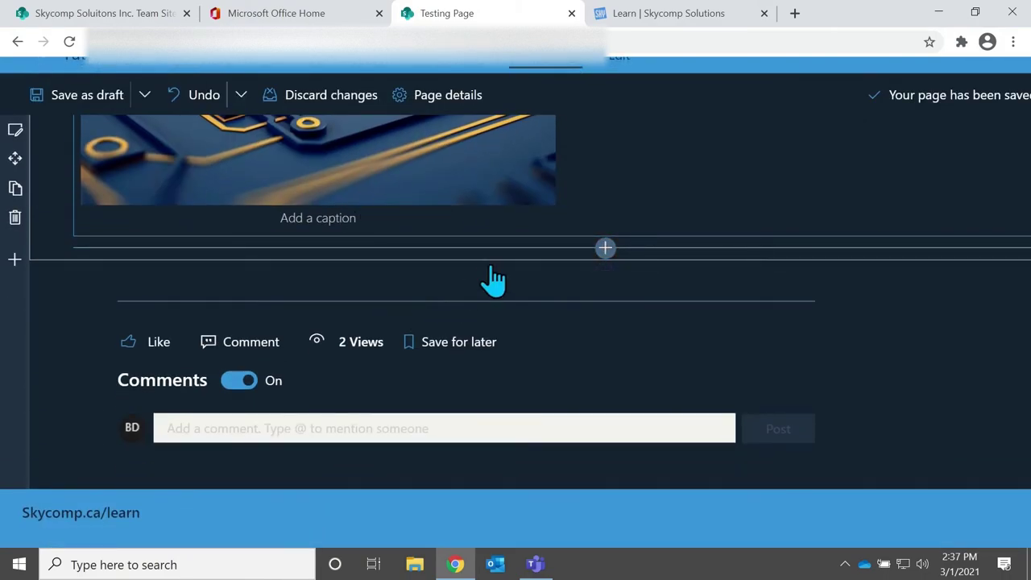
# - Add a text block reading 'Tutorial Video - Skycomp' below the image
pyautogui.click(605, 245)
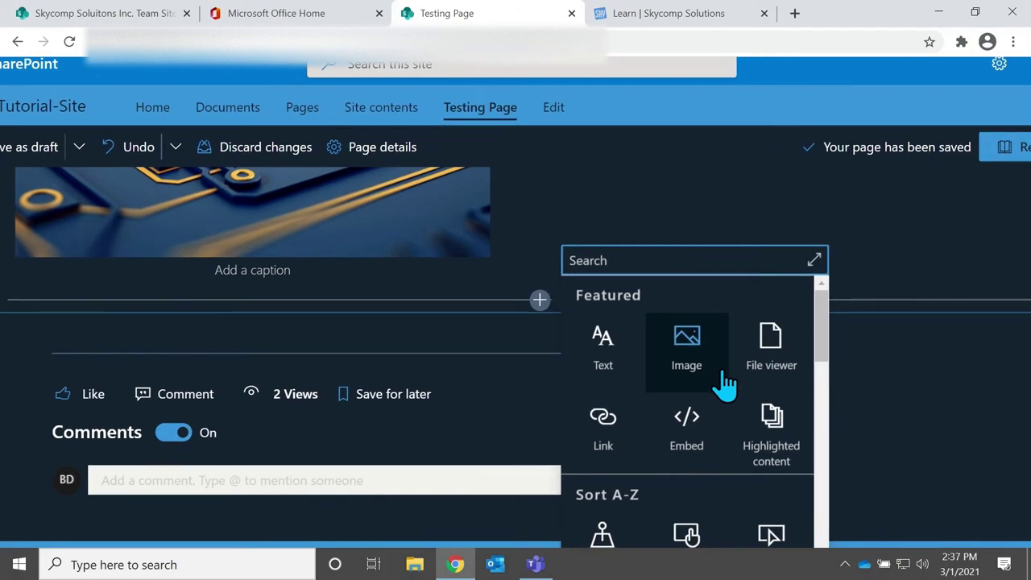
pyautogui.click(612, 347)
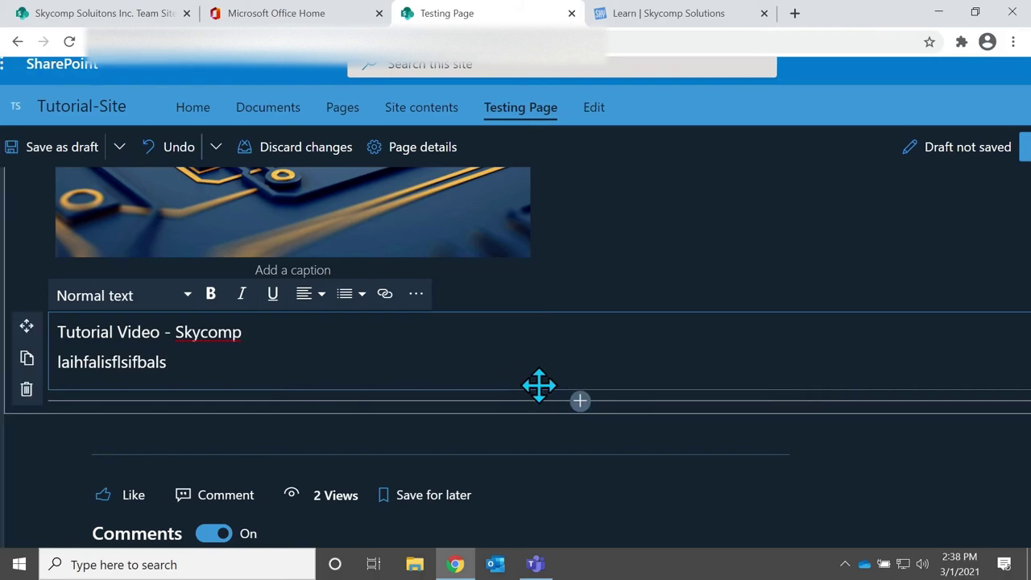
pyautogui.click(663, 470)
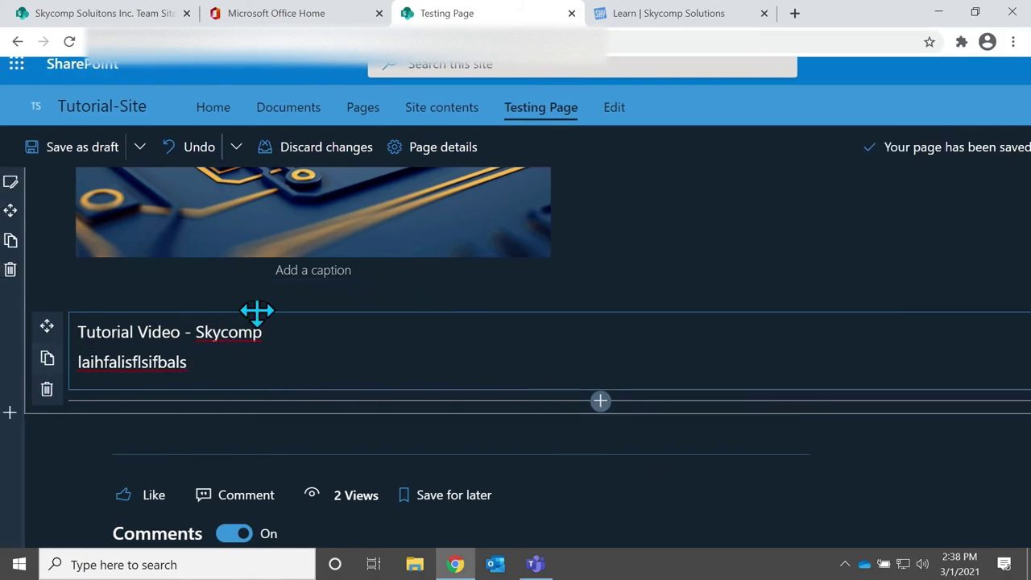
pyautogui.scroll(3, 539, 283)
pyautogui.scroll(2, 435, 426)
pyautogui.scroll(-5, 435, 427)
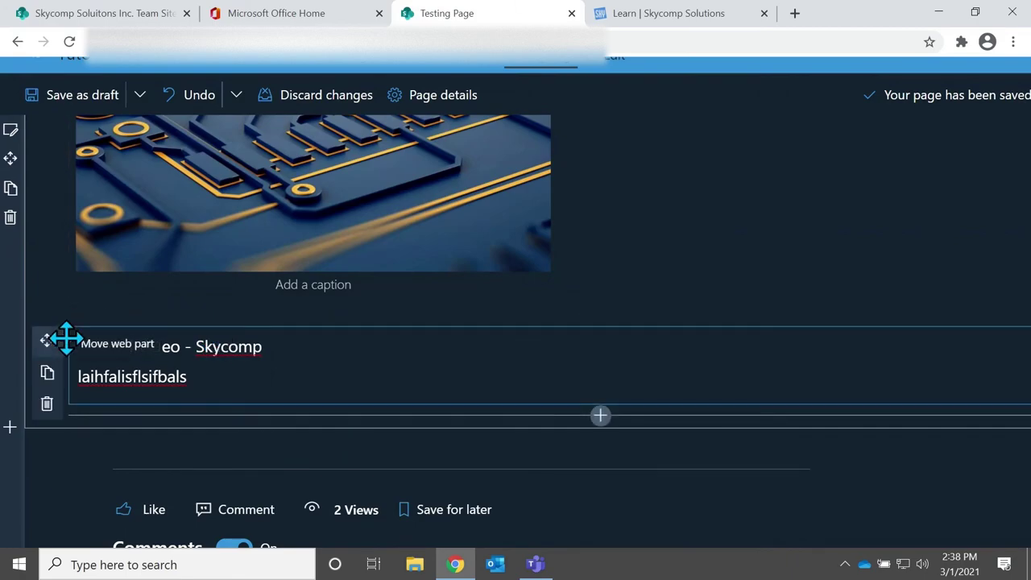
pyautogui.moveTo(59, 345)
pyautogui.mouseDown()
pyautogui.moveTo(462, 253)
pyautogui.moveTo(688, 220)
pyautogui.moveTo(194, 269)
pyautogui.moveTo(32, 339)
pyautogui.moveTo(69, 488)
pyautogui.moveTo(88, 361)
pyautogui.moveTo(104, 366)
pyautogui.moveTo(116, 352)
pyautogui.moveTo(50, 331)
pyautogui.mouseUp()
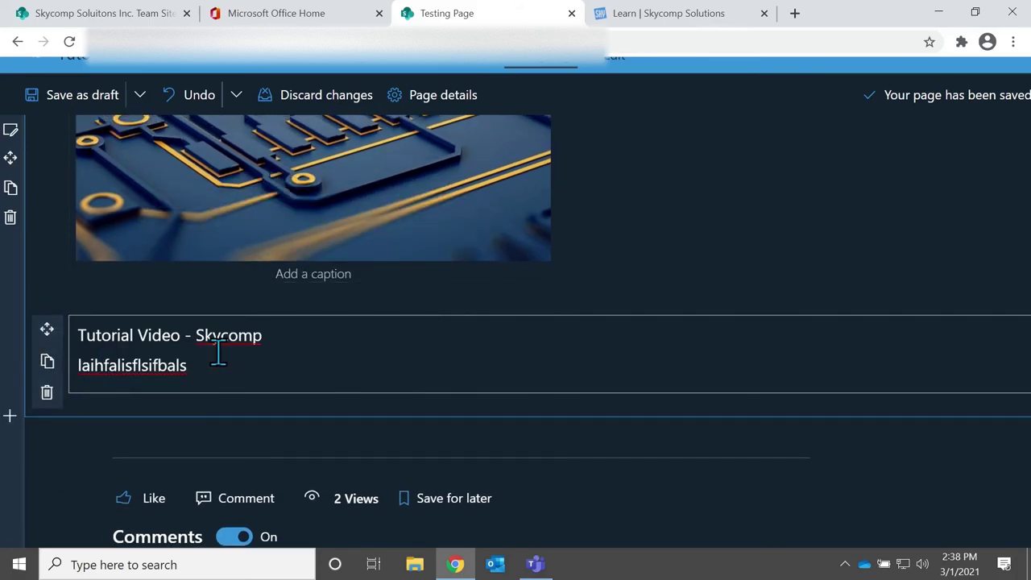
# - Add an Embed web part below the Tutorial Video text
pyautogui.click(602, 427)
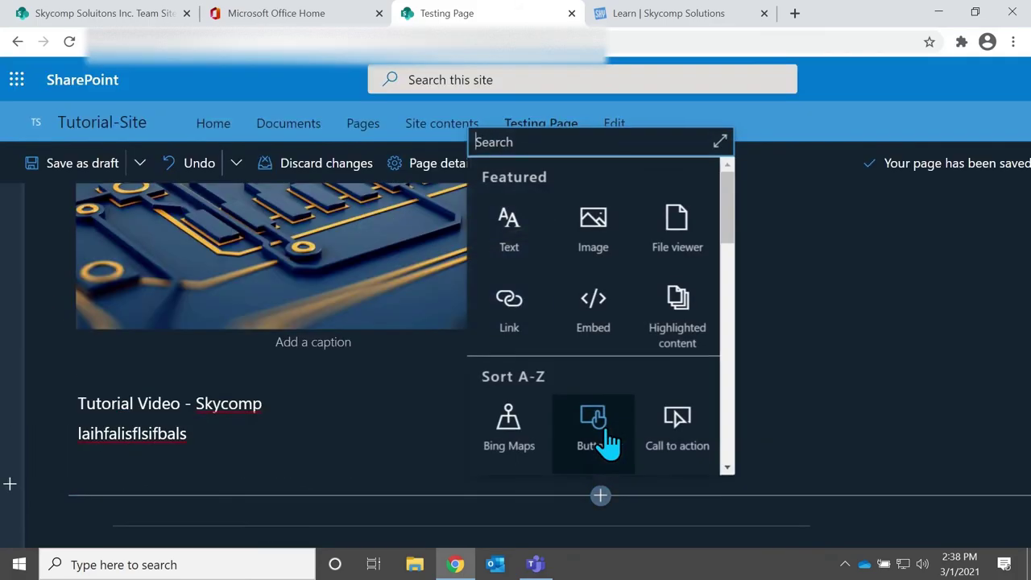
pyautogui.click(592, 318)
pyautogui.rightClick(667, 248)
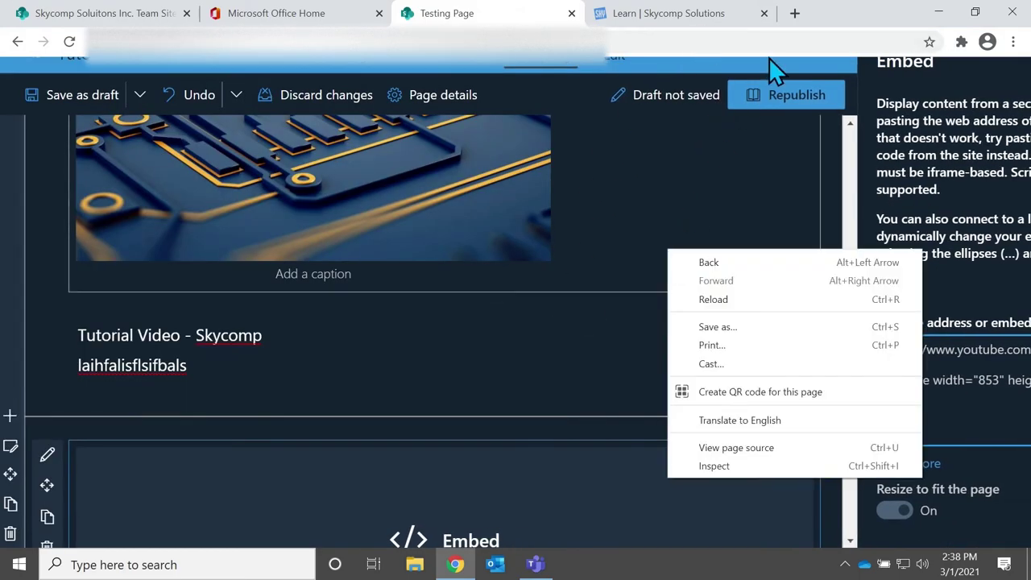
pyautogui.click(793, 15)
# - In a new tab, go to YouTube and search for Skycomp.ca
pyautogui.click(795, 13)
pyautogui.write('youtube')
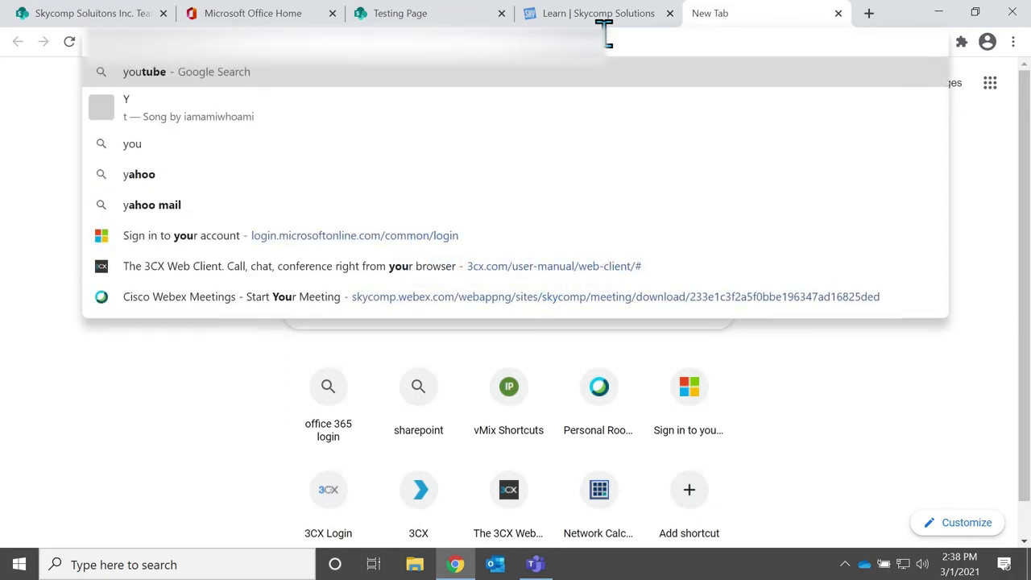
pyautogui.press('Return')
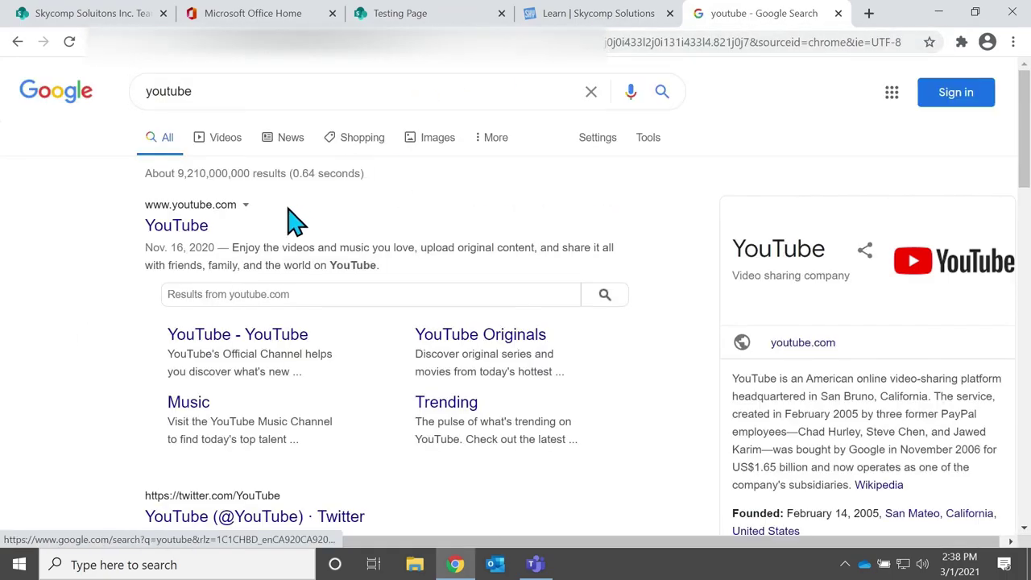
pyautogui.click(175, 216)
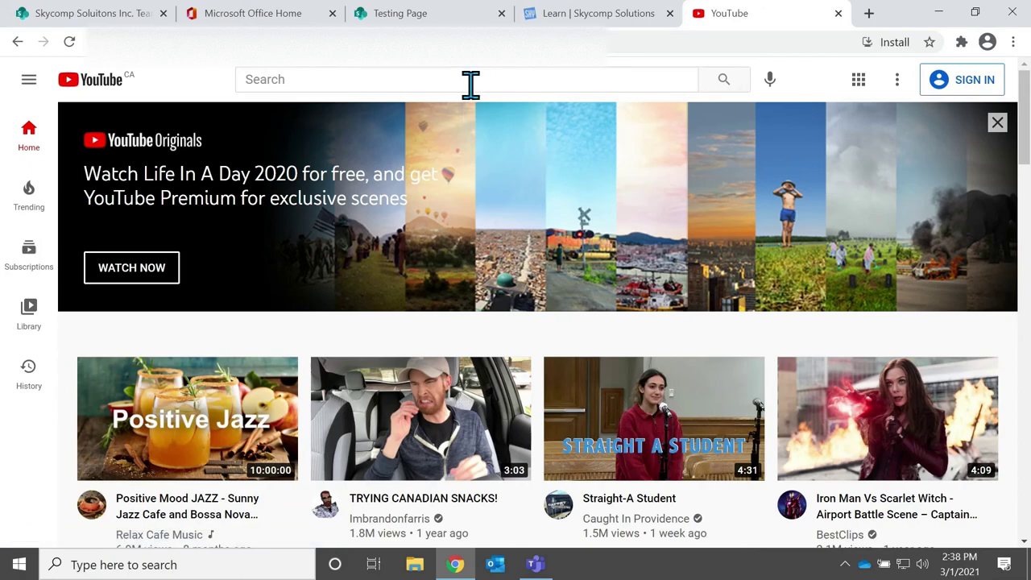
pyautogui.click(471, 84)
pyautogui.write('Skycomp.ca')
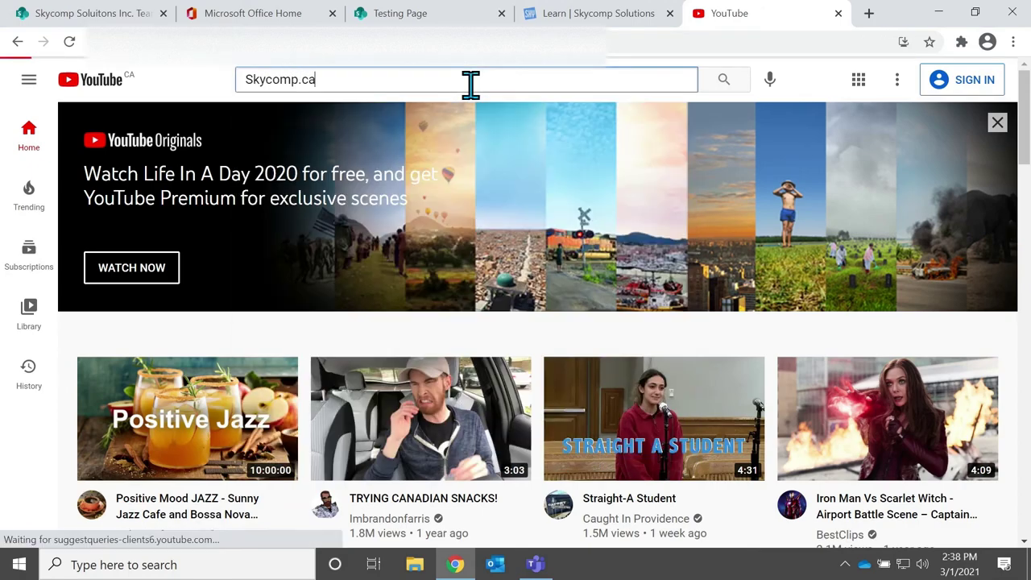
pyautogui.press('Return')
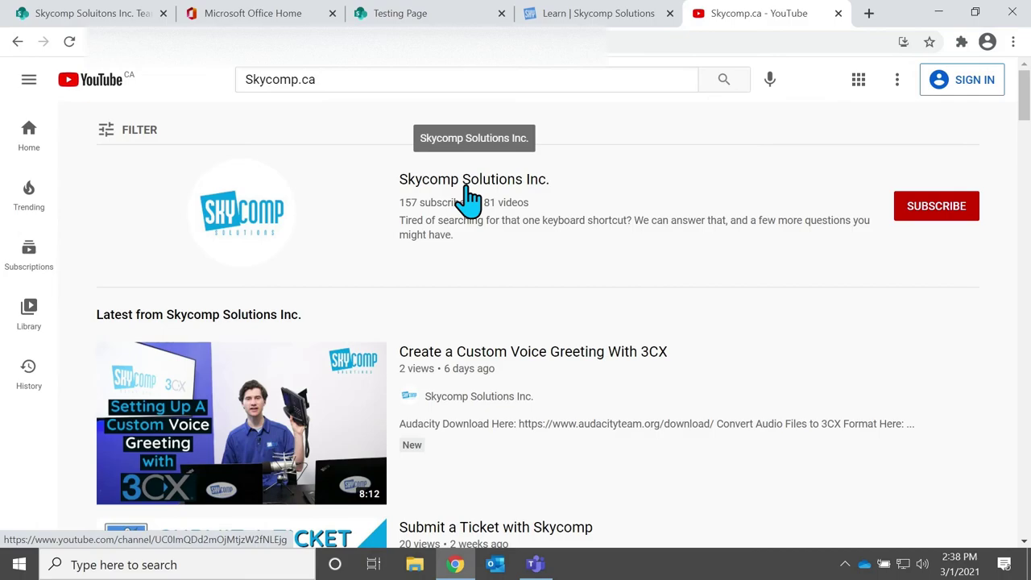
# - Open the Microsoft Stream recording video and copy its iframe embed code
pyautogui.scroll(-1, 471, 200)
pyautogui.scroll(-3, 277, 304)
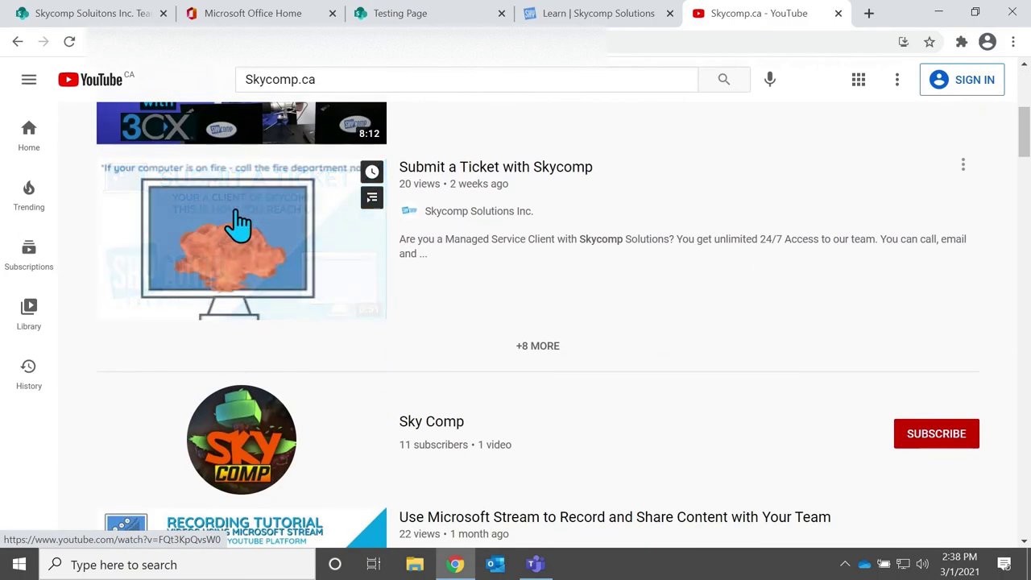
pyautogui.scroll(-5, 559, 286)
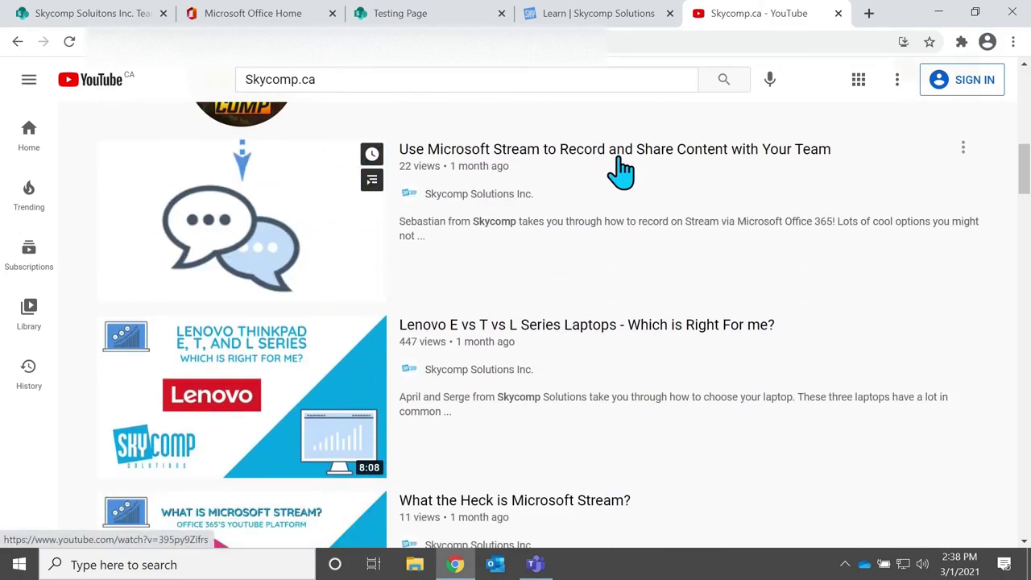
pyautogui.click(626, 168)
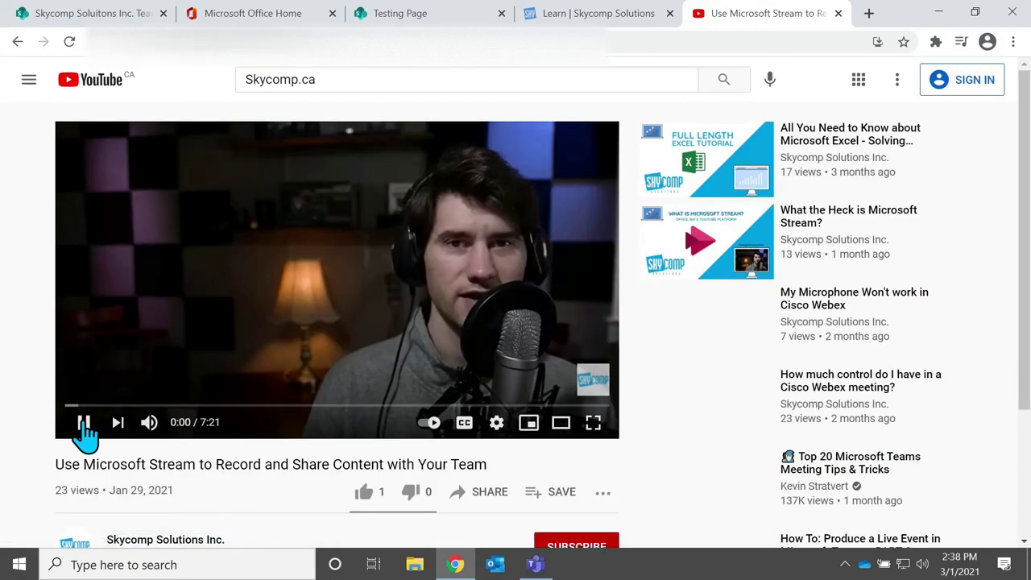
pyautogui.click(84, 423)
pyautogui.scroll(-3, 350, 467)
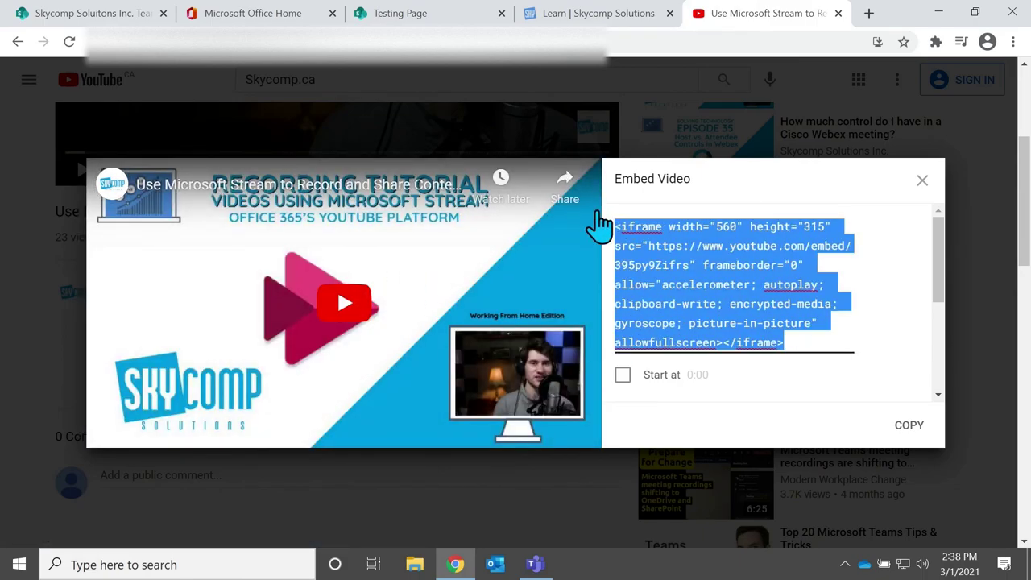
pyautogui.click(923, 182)
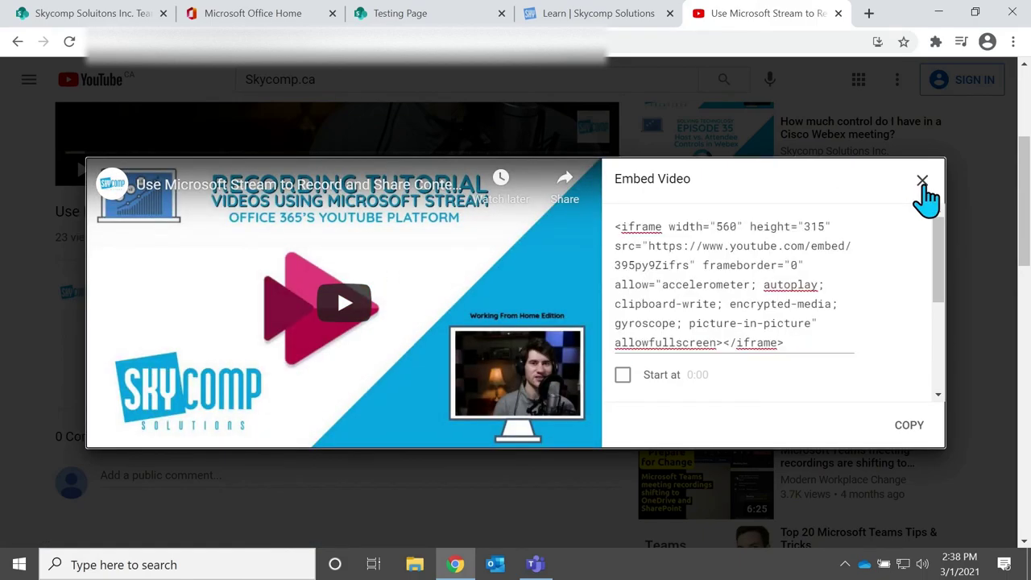
# - Paste the YouTube iframe code into the Testing Page's Embed web part
pyautogui.click(457, 23)
pyautogui.click(257, 487)
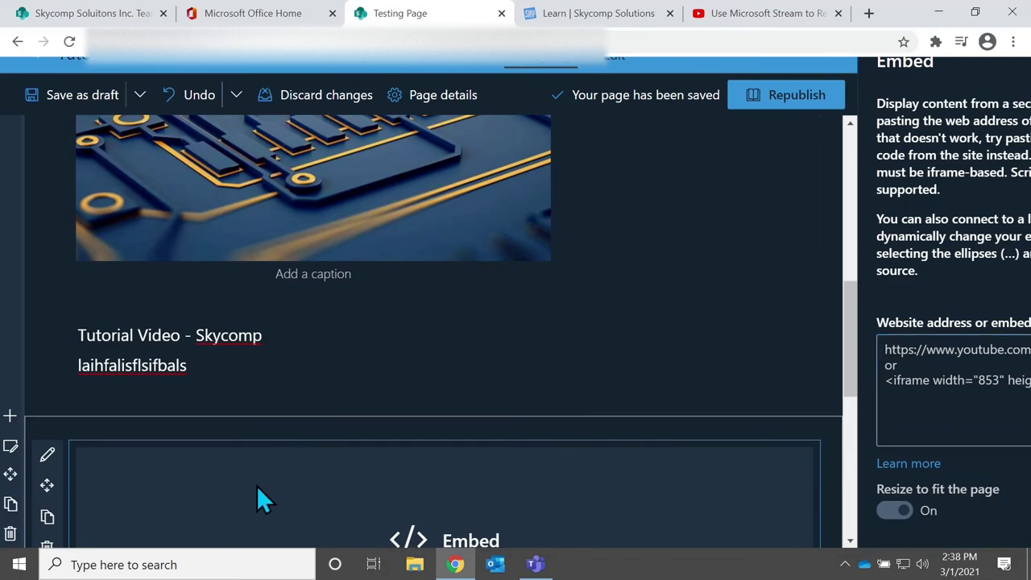
pyautogui.scroll(-1, 260, 497)
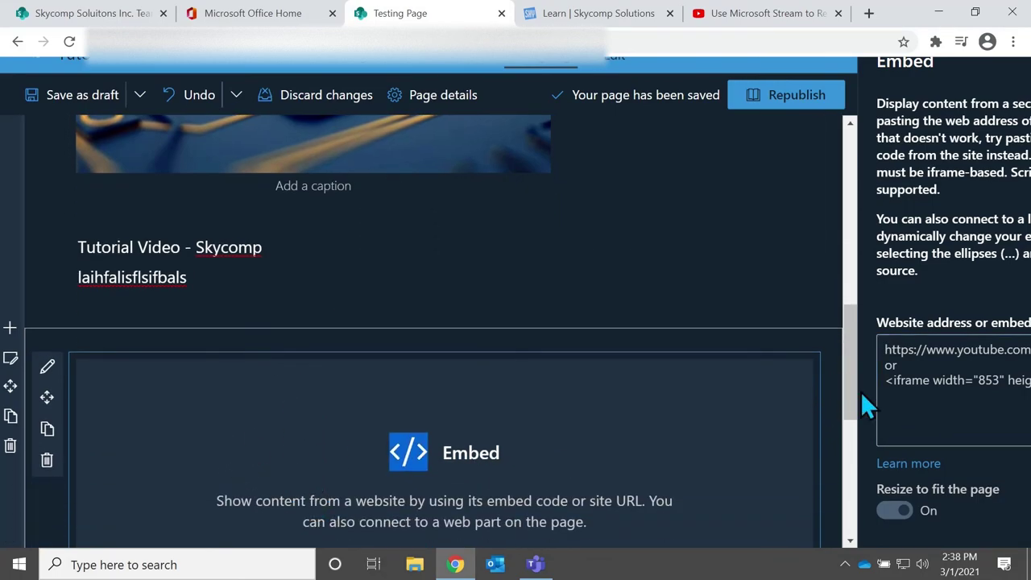
pyautogui.click(894, 350)
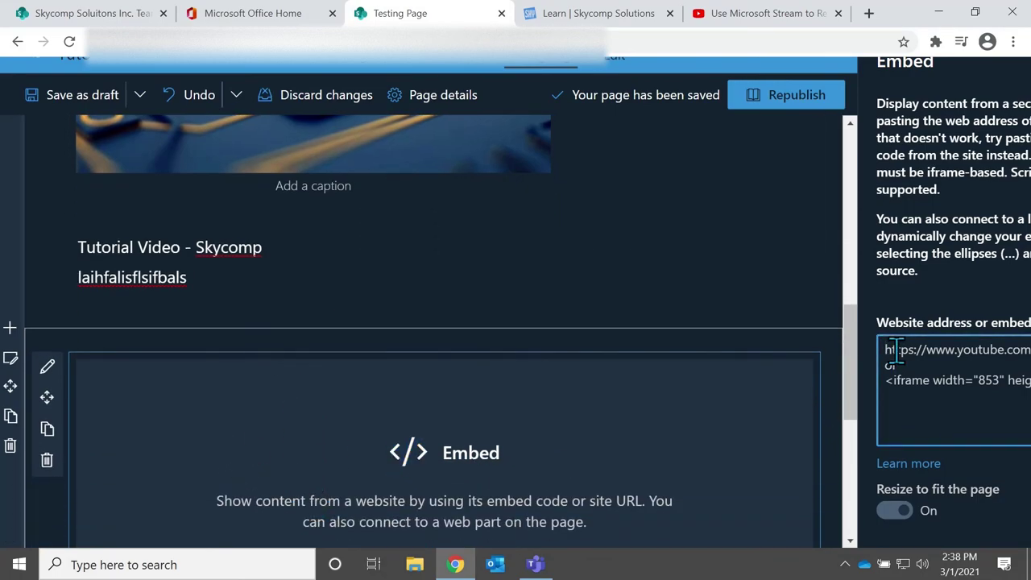
pyautogui.write('<iframe width="560" height="315" src="https://www.youtube.com/embed/395py9Zifrs" frameborder="0" allow="accelerometer; autoplay; clipboard-write; encrypted-media; gyroscope; picture-in-picture" allowfullscreen></iframe>')
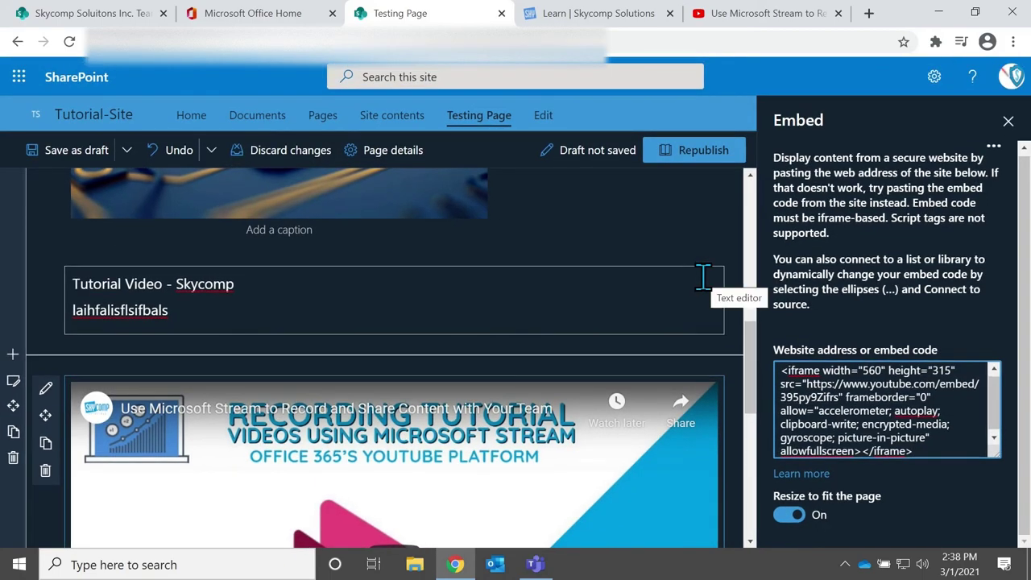
pyautogui.click(1008, 121)
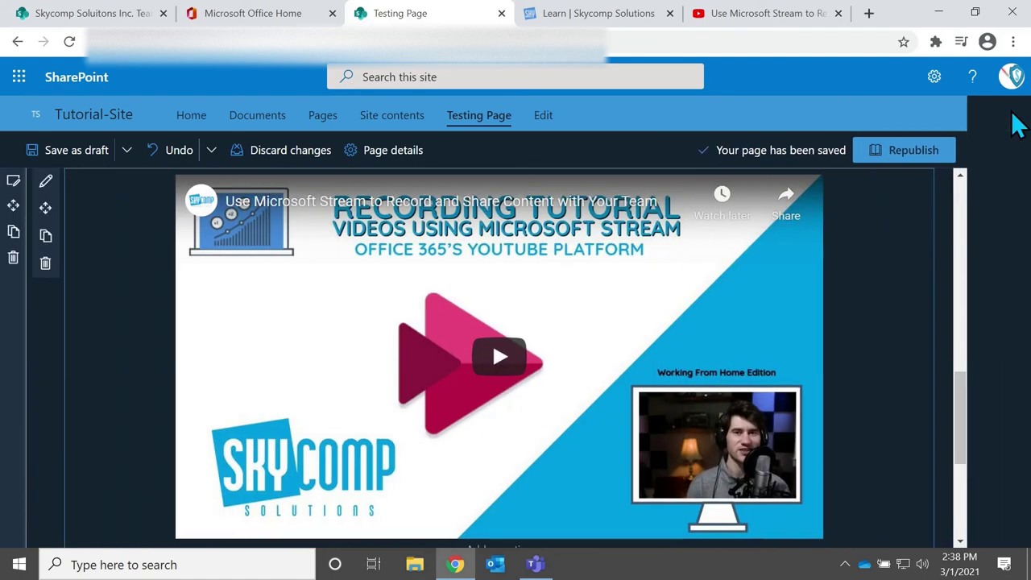
# - Move the embedded video to the top of the page, directly under the title banner
pyautogui.scroll(-3, 570, 416)
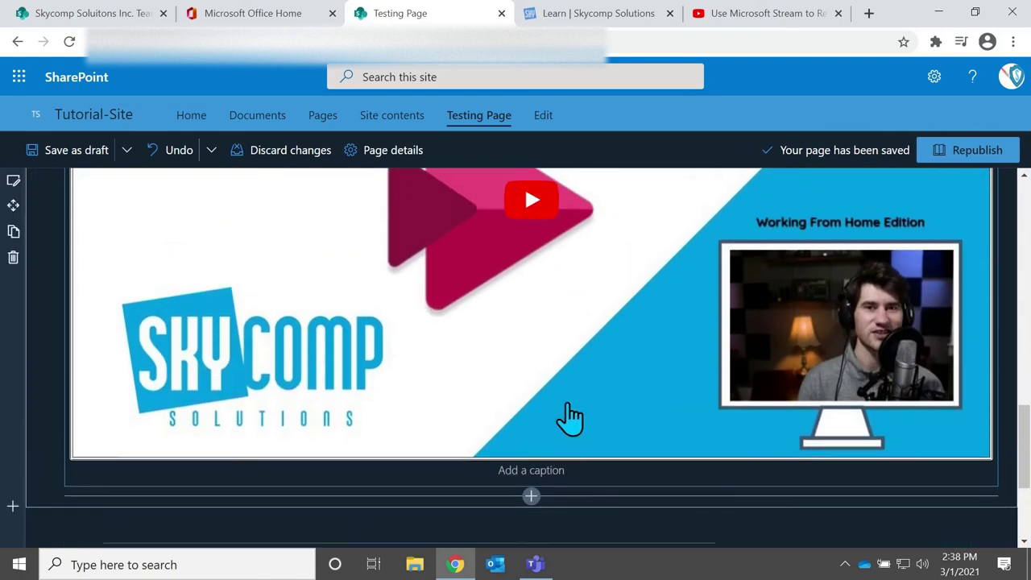
pyautogui.scroll(6, 571, 416)
pyautogui.scroll(3, 269, 325)
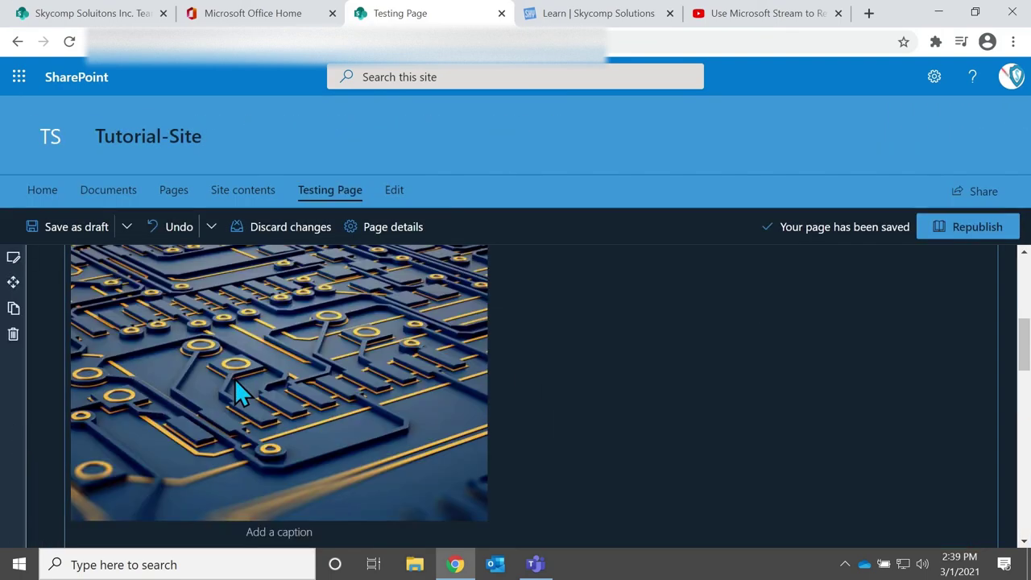
pyautogui.scroll(-4, 355, 415)
pyautogui.scroll(4, 320, 382)
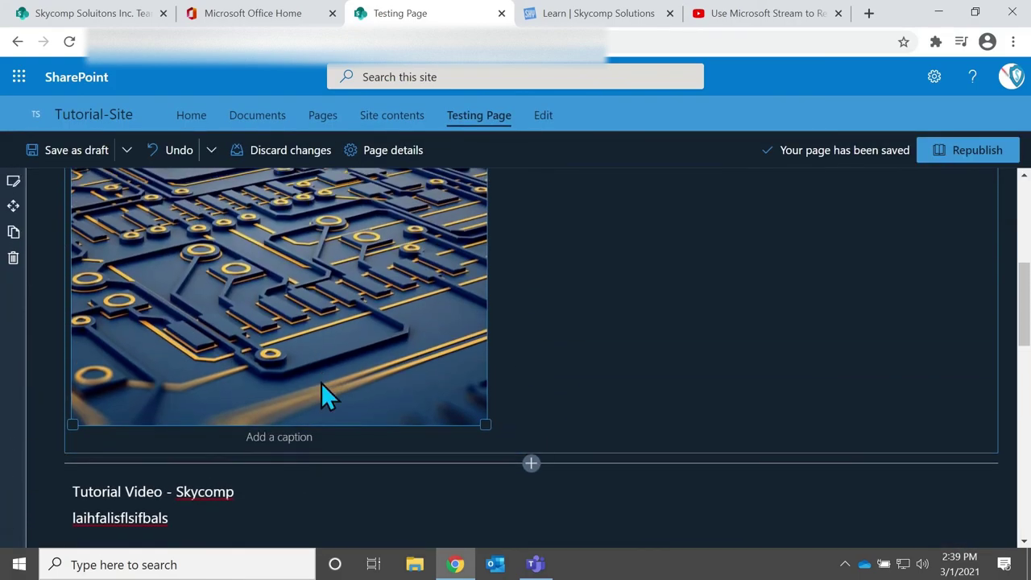
pyautogui.scroll(-3, 324, 396)
pyautogui.scroll(-2, 336, 431)
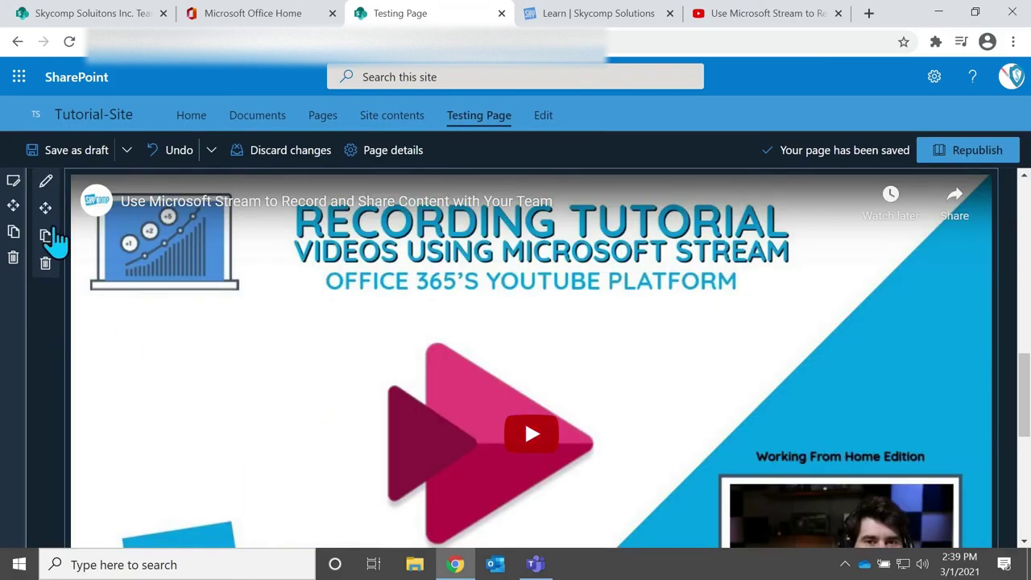
pyautogui.moveTo(46, 202); pyautogui.dragTo(199, 377)
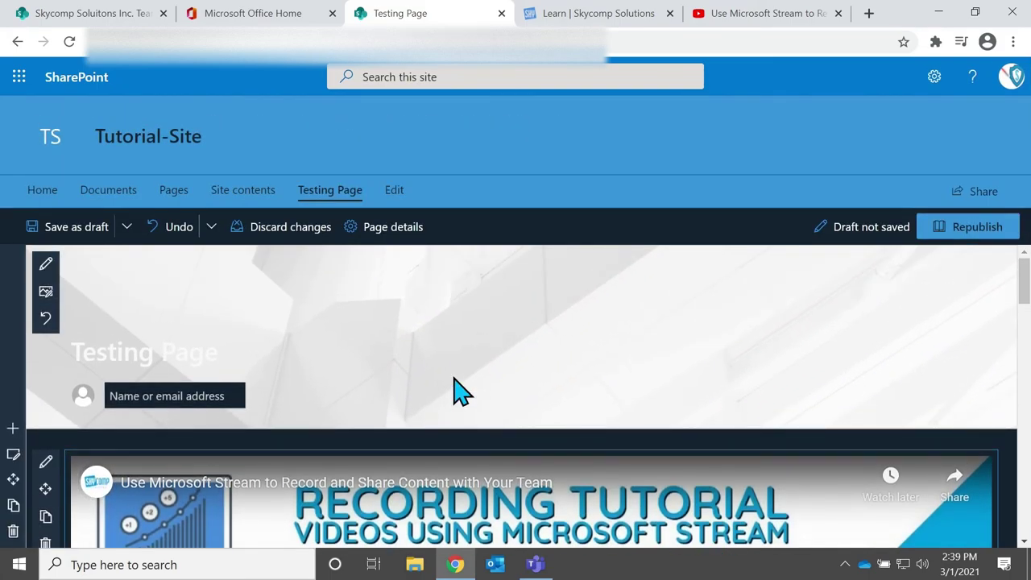
pyautogui.scroll(-5, 612, 280)
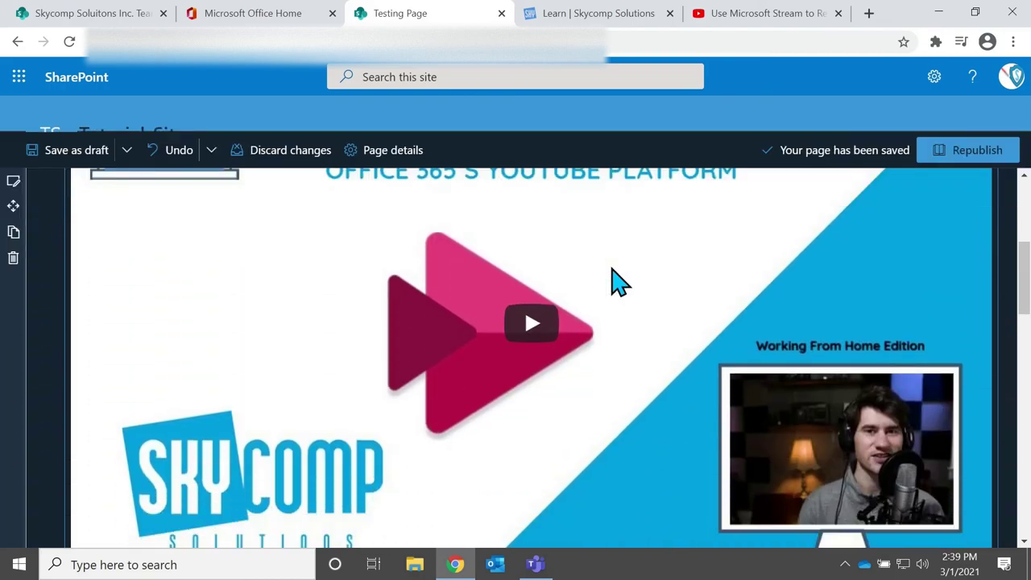
pyautogui.scroll(-15, 612, 269)
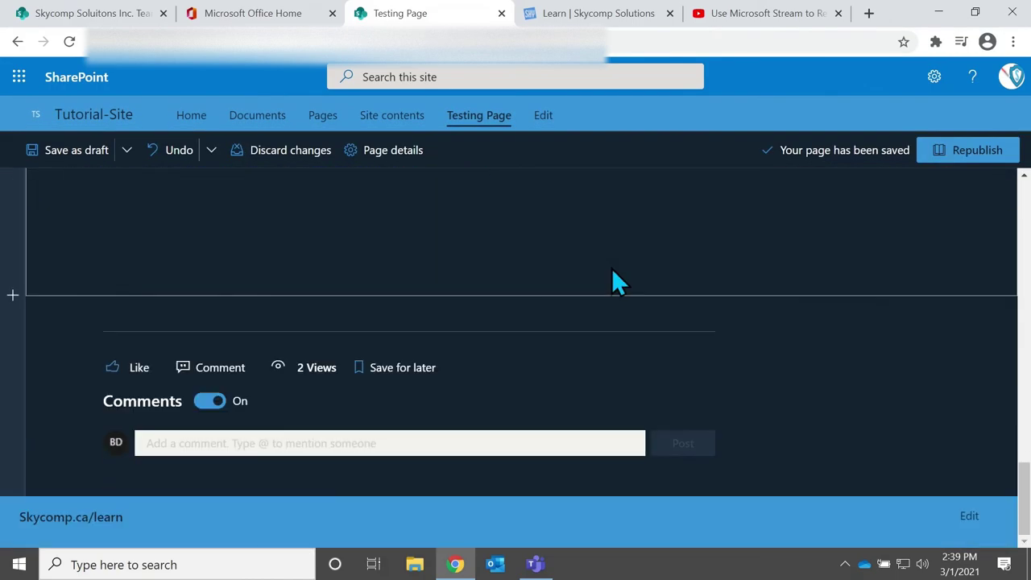
pyautogui.scroll(20, 612, 271)
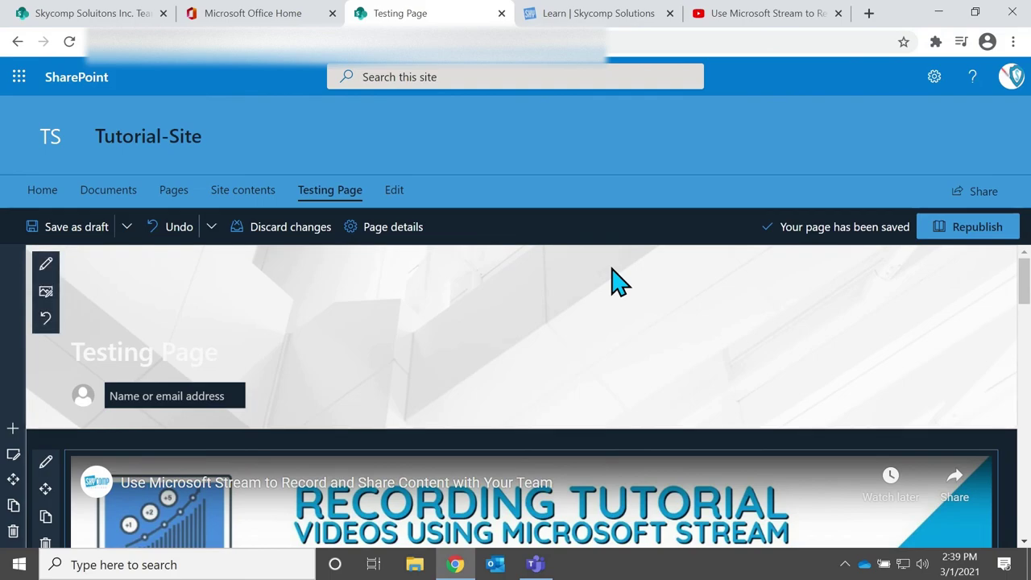